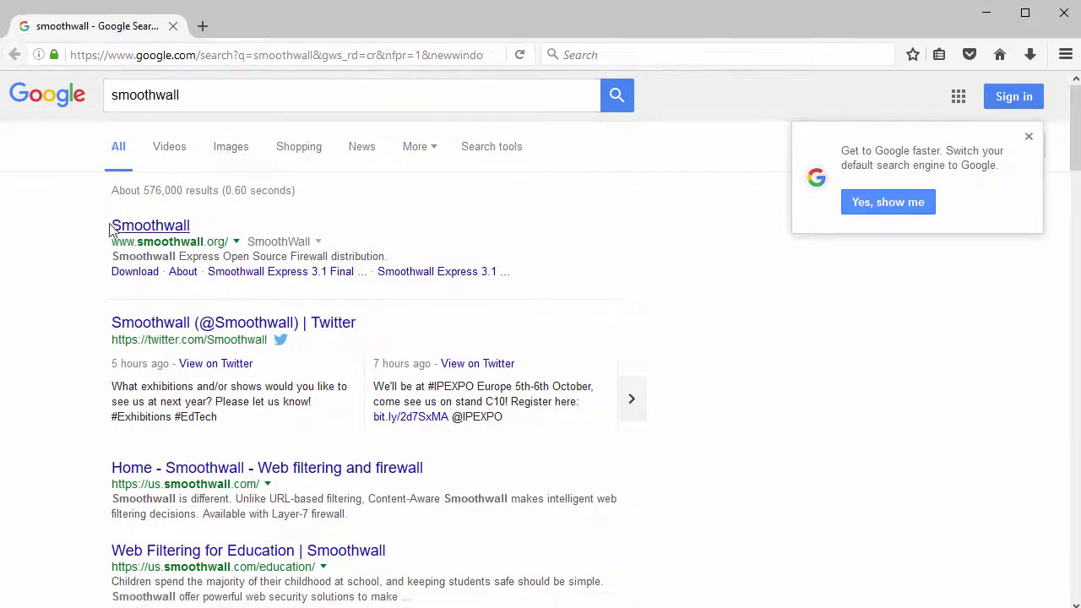
Open the smoothwall.org Google result and continue past the splash to the Smoothwall Express homepage
drag(107, 230, 206, 234)
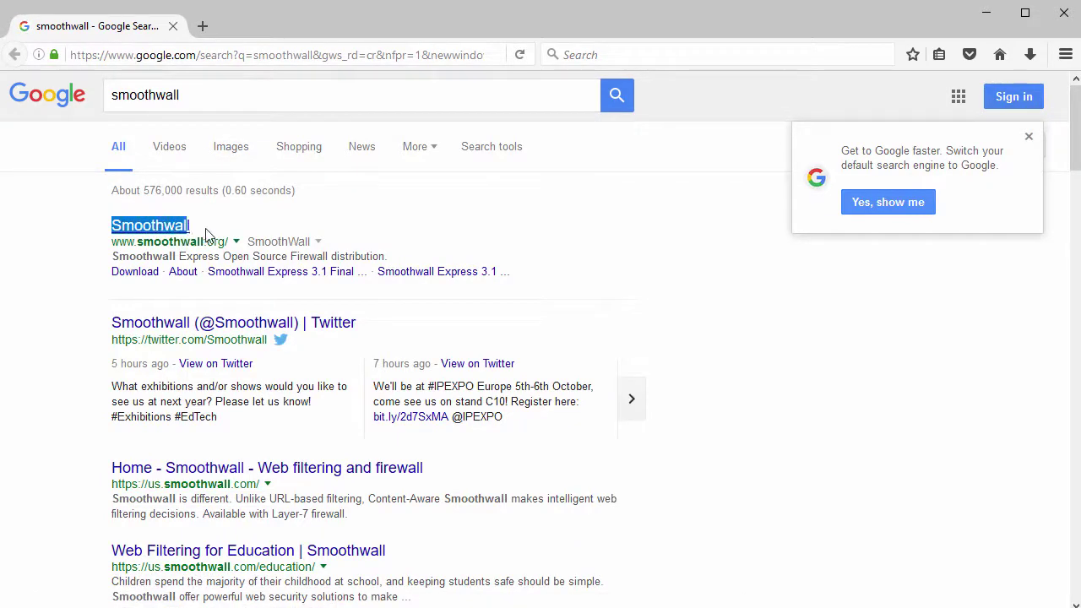
click(162, 235)
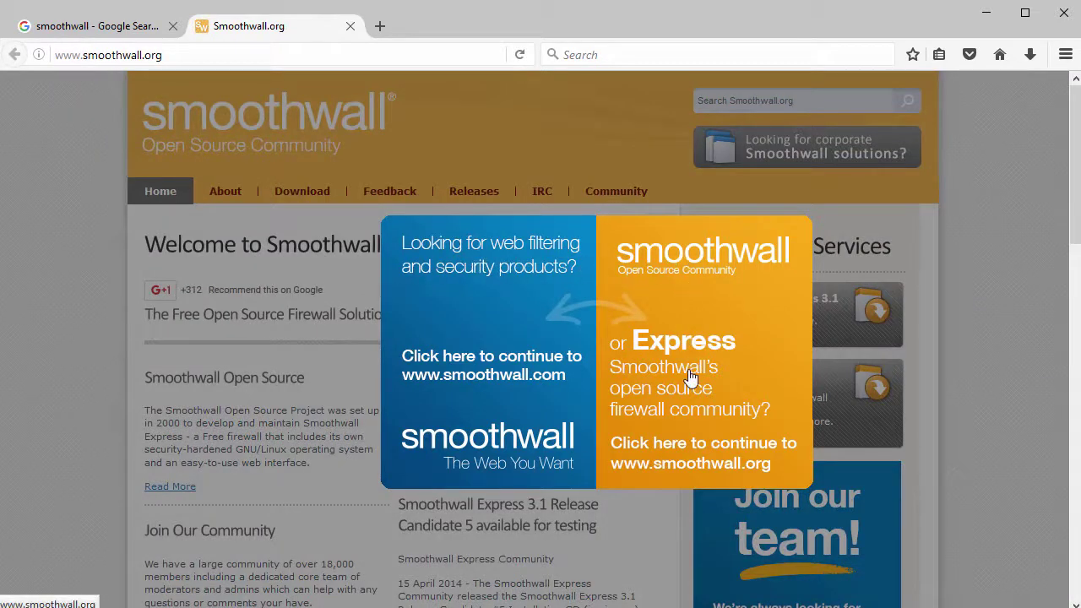
click(710, 337)
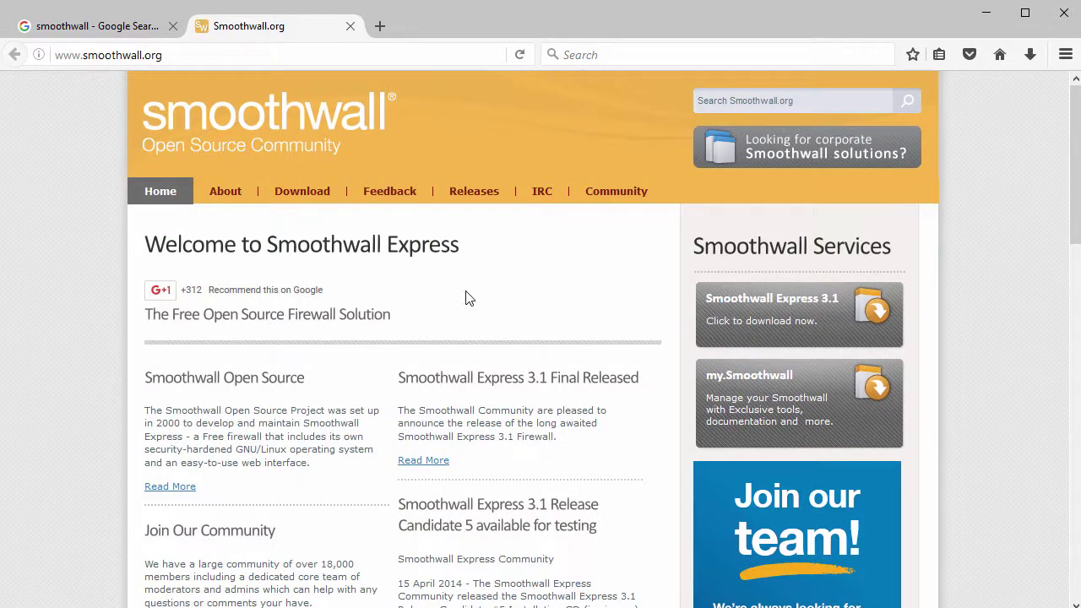
scroll(395, 296, down, 3)
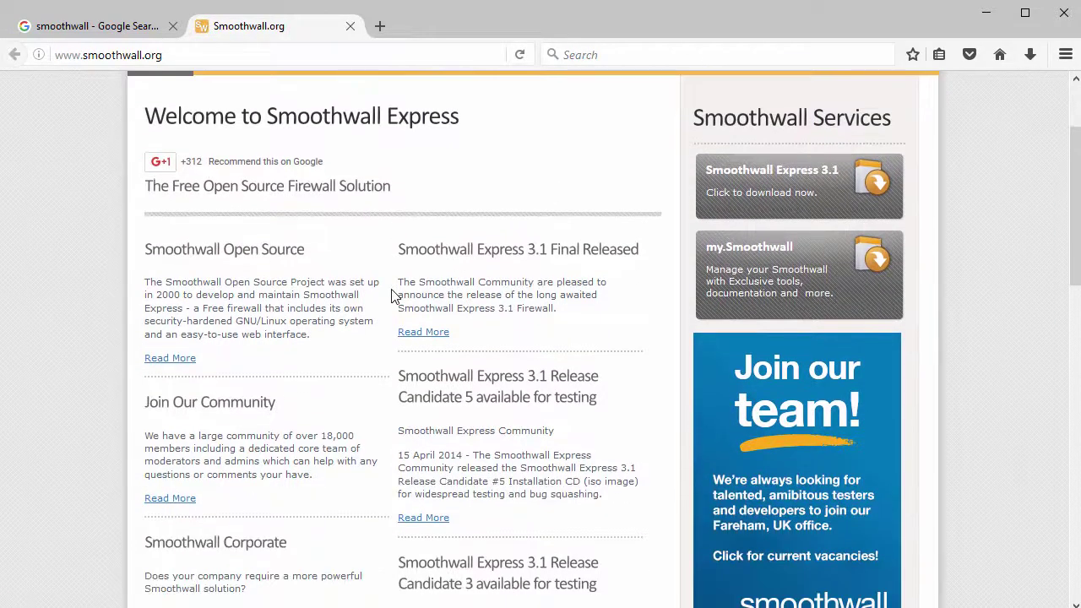
scroll(391, 295, up, 3)
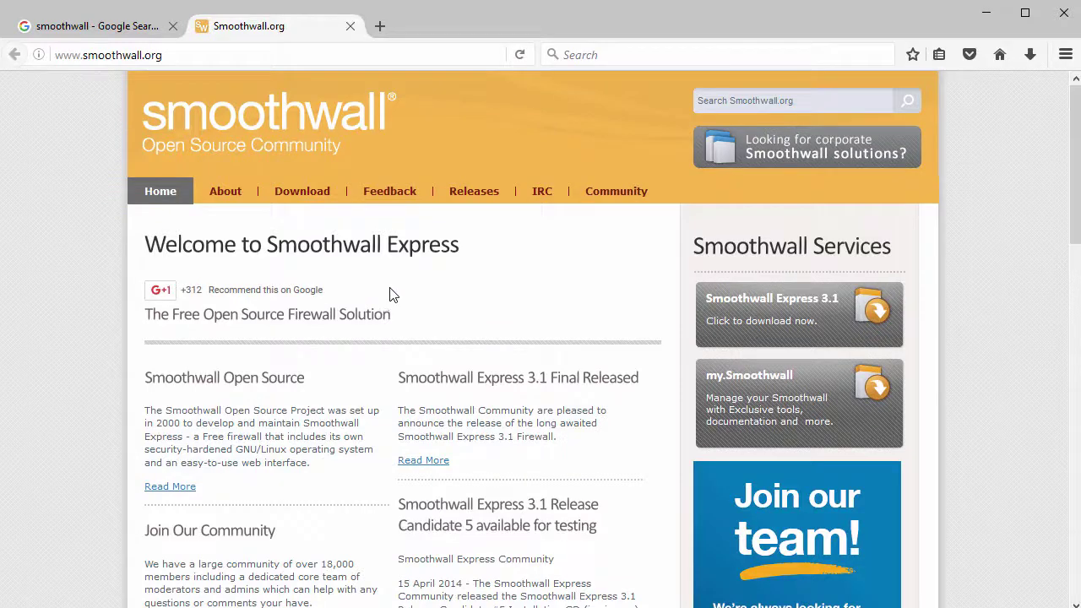
On the Download page, follow the older-releases 'click here' link to SourceForge
click(302, 193)
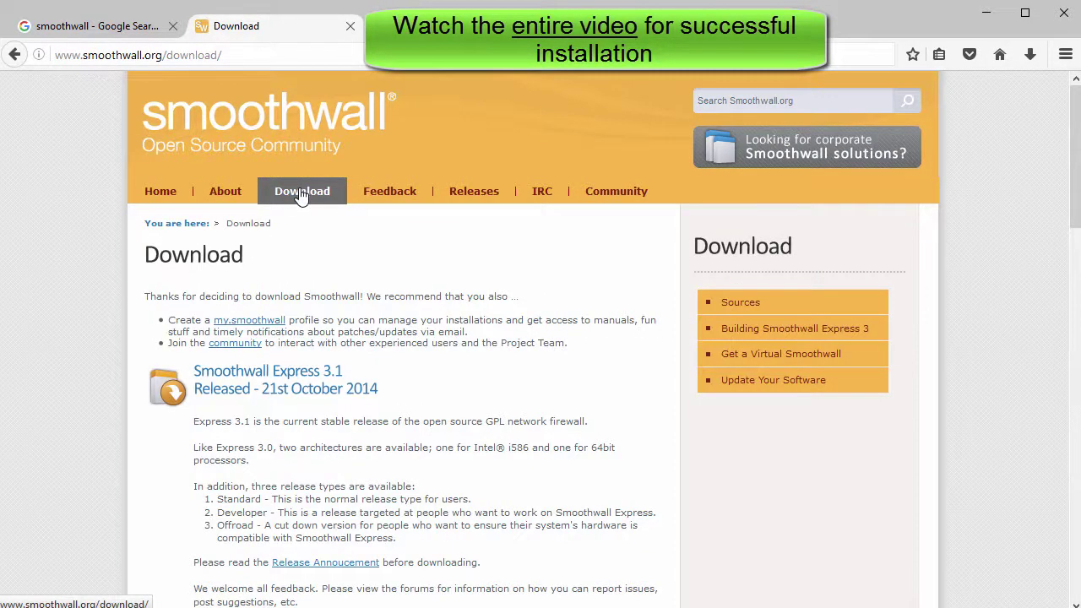
scroll(302, 194, down, 5)
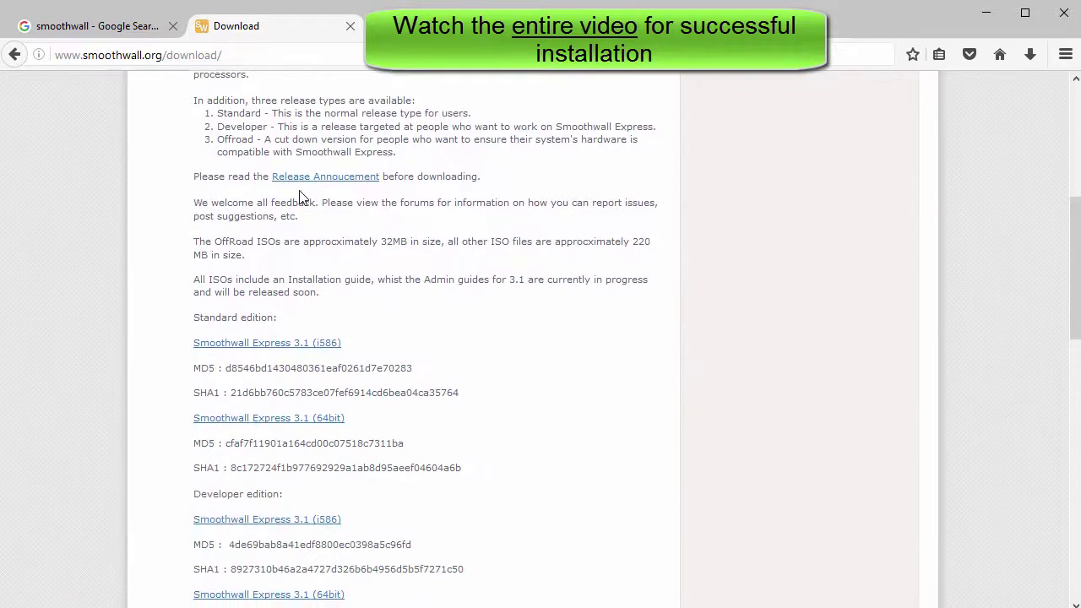
scroll(302, 196, down, 2)
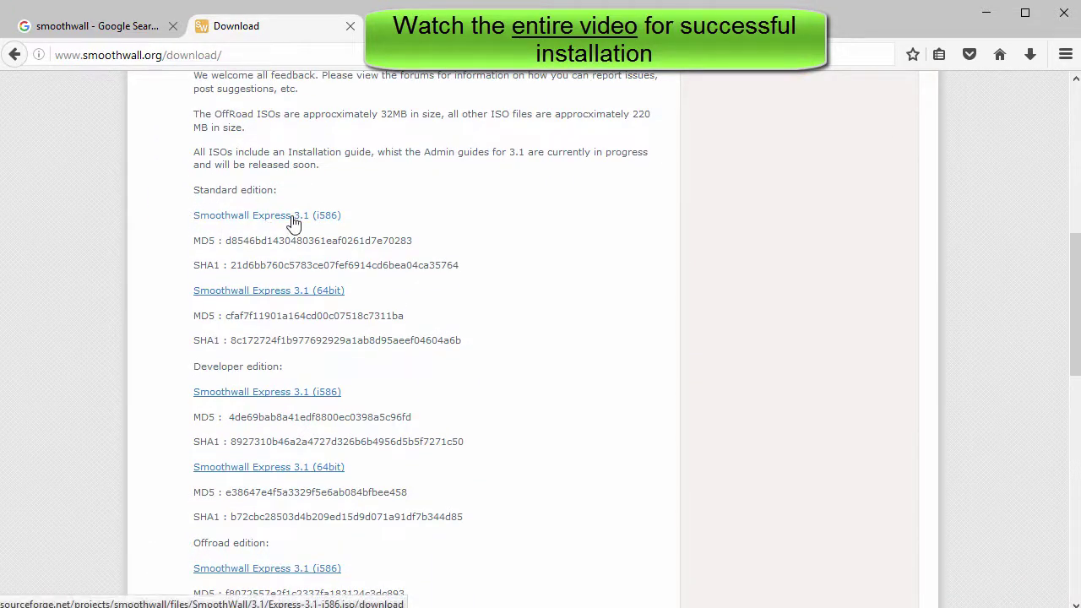
scroll(480, 278, down, 2)
scroll(480, 284, down, 8)
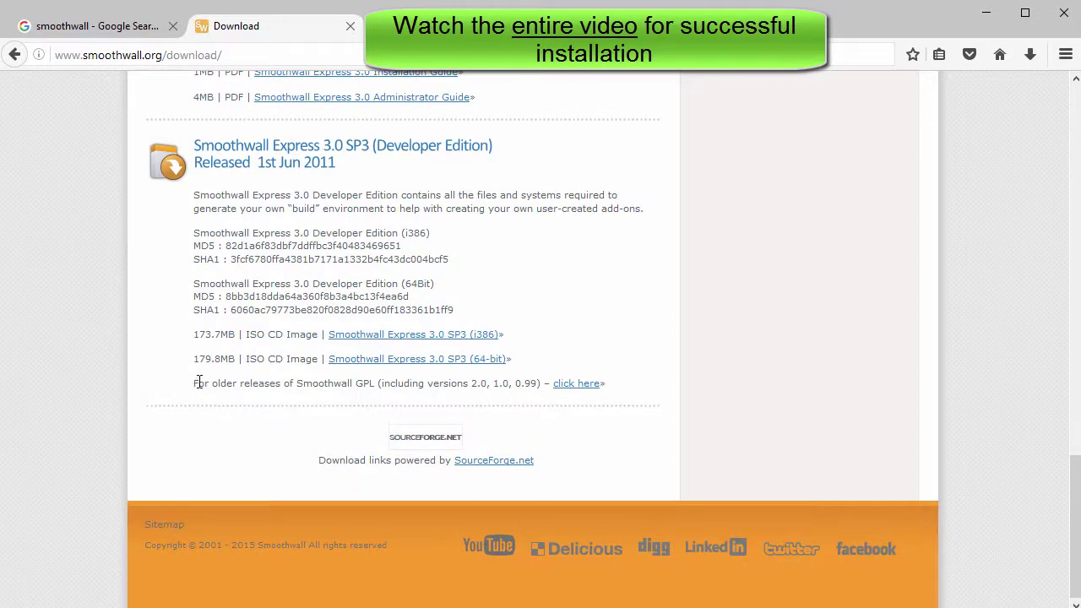
drag(195, 383, 606, 382)
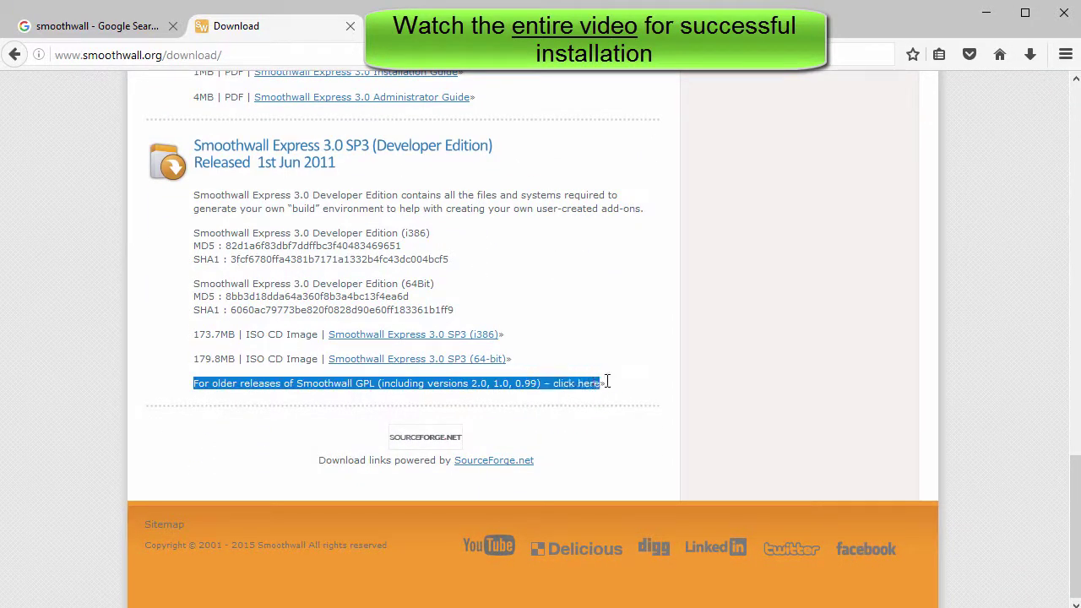
click(583, 390)
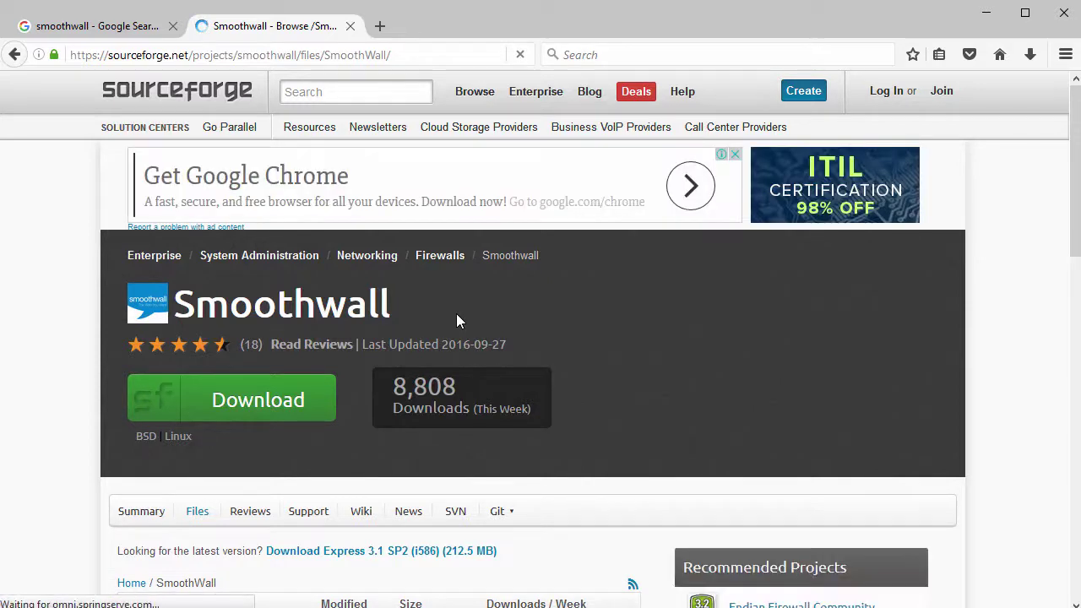
Start saving Express-3.1-SP2-i586.iso, then decline replacing the existing copy and cancel
scroll(456, 321, down, 3)
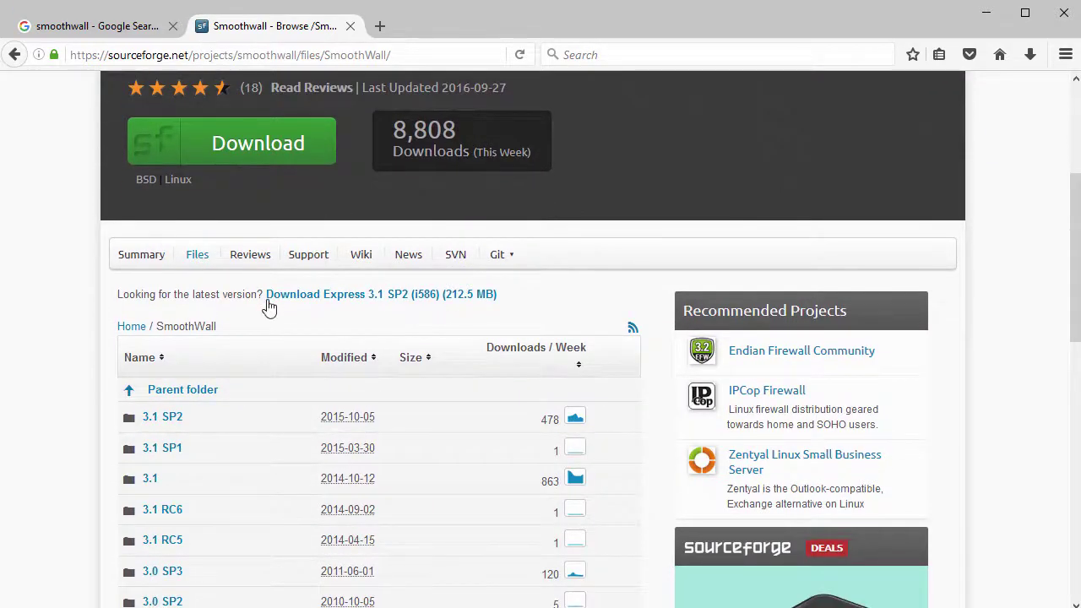
drag(265, 297, 504, 301)
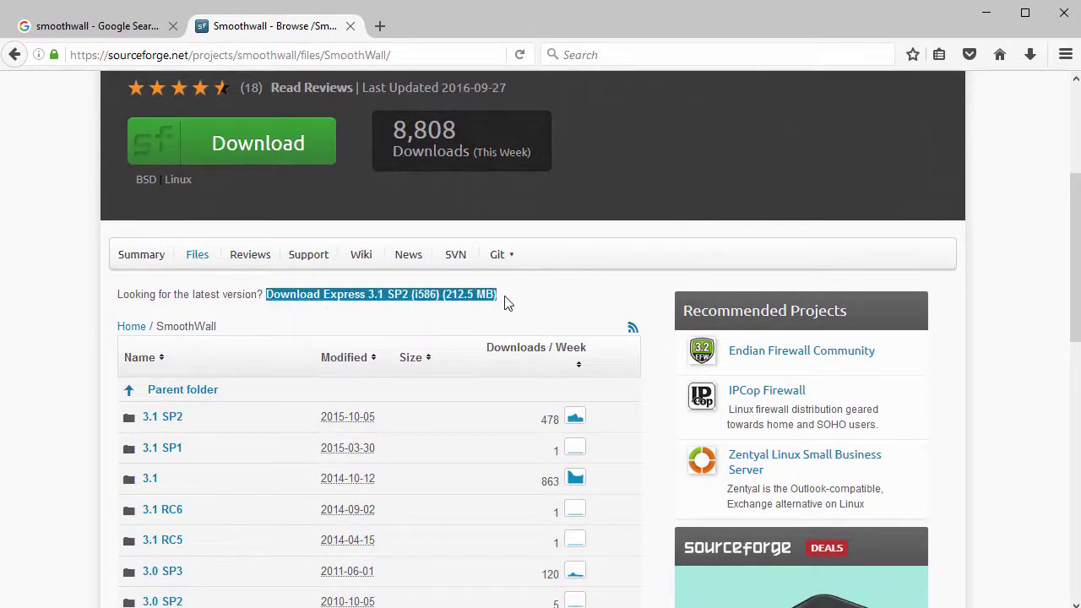
click(353, 302)
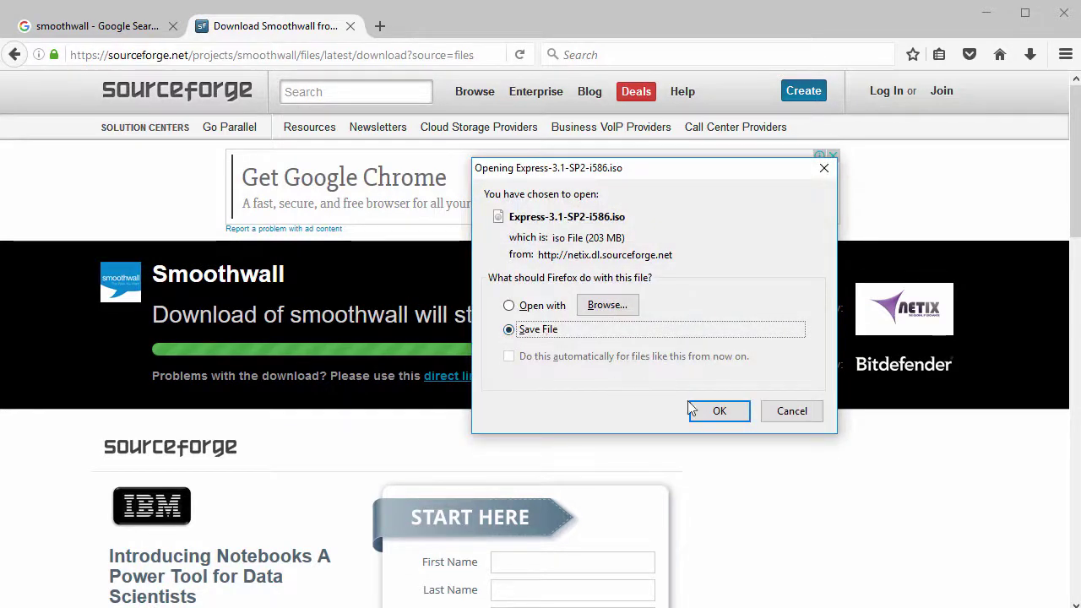
click(719, 410)
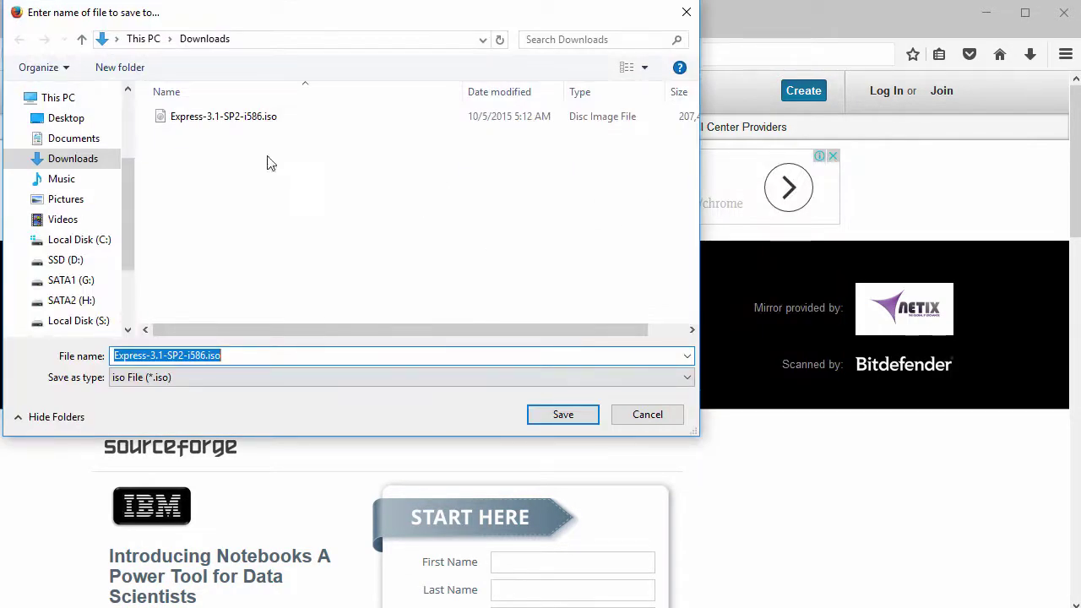
click(567, 417)
click(691, 379)
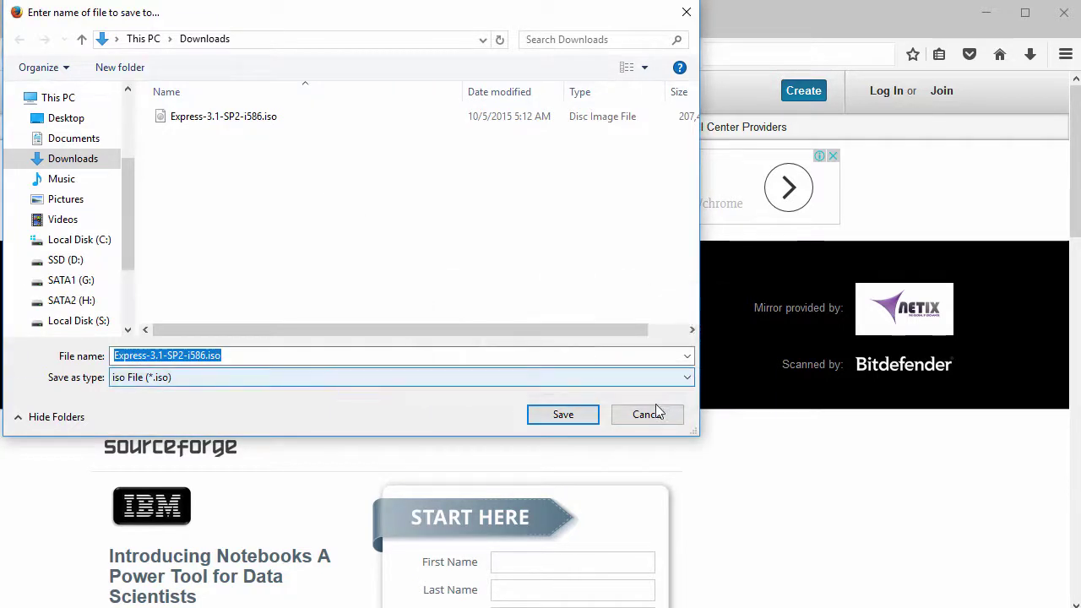
click(648, 414)
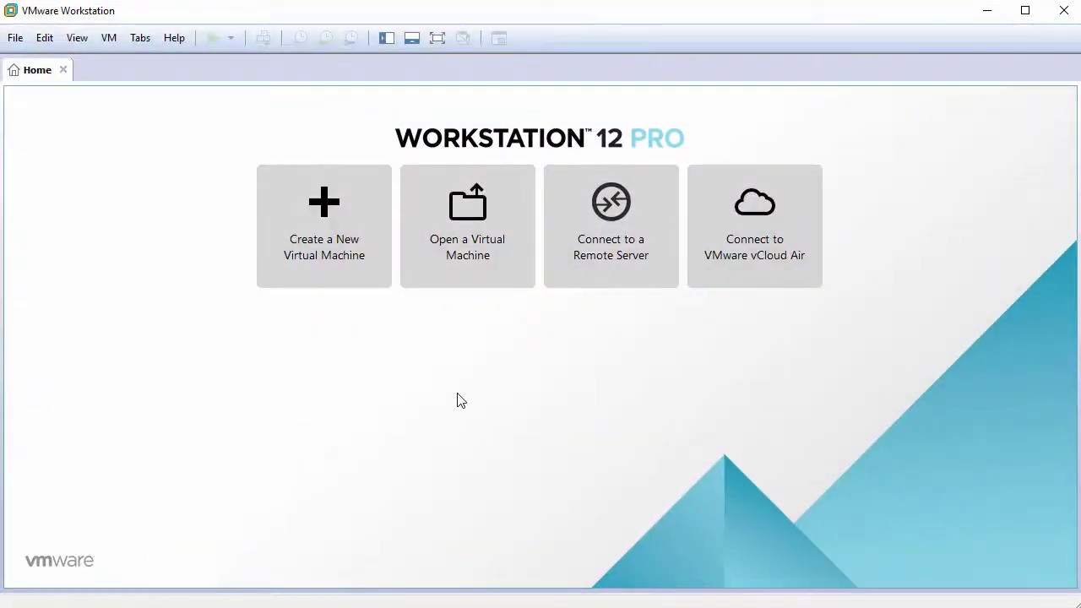
Start a Custom new virtual machine with Workstation 12.0 compatibility, installing the OS later
click(324, 229)
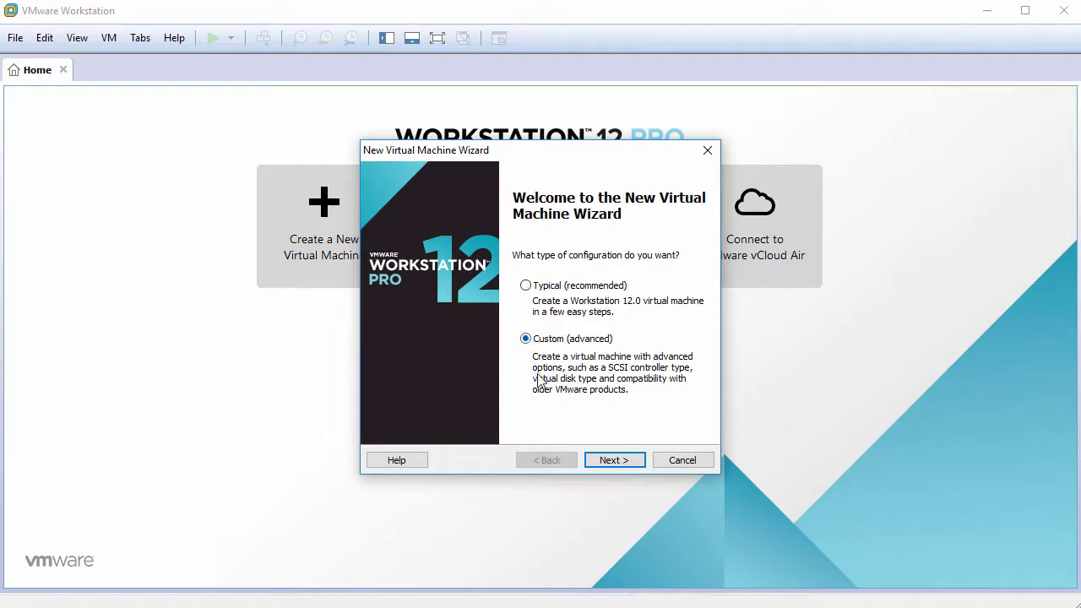
click(624, 465)
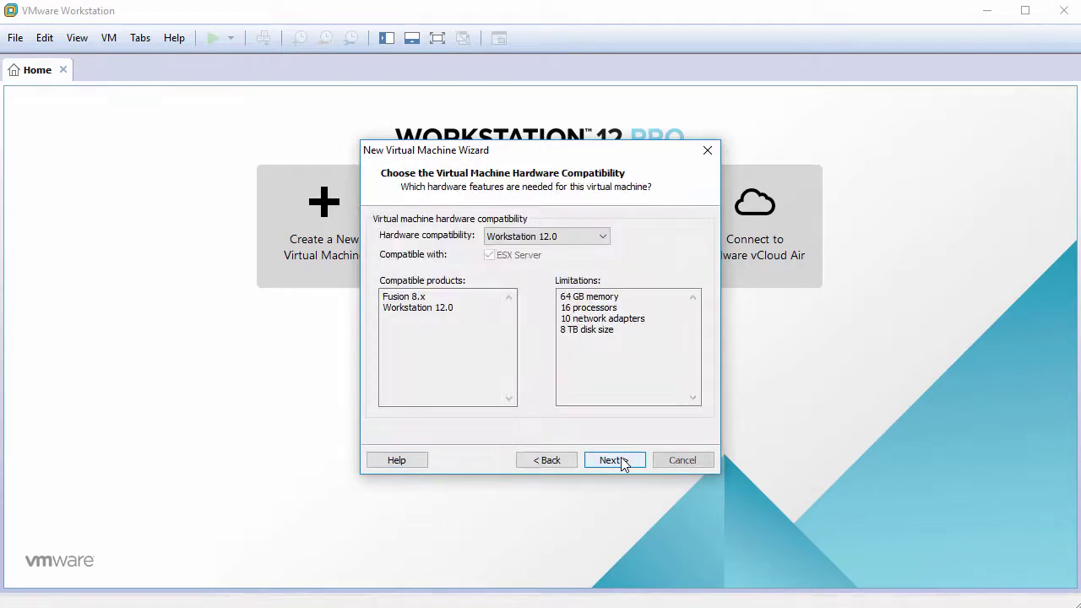
click(620, 462)
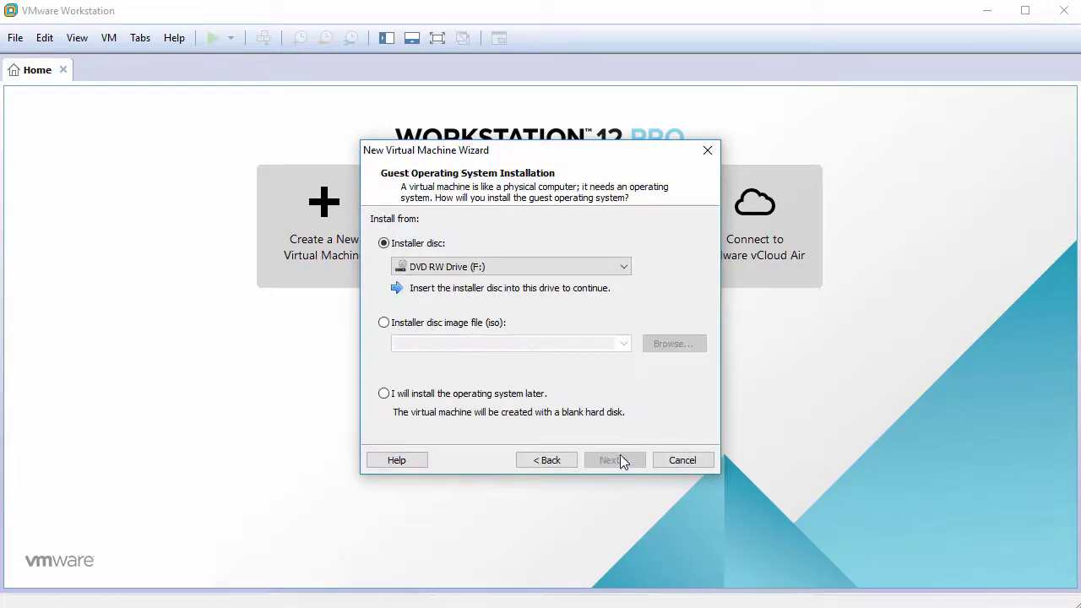
click(453, 395)
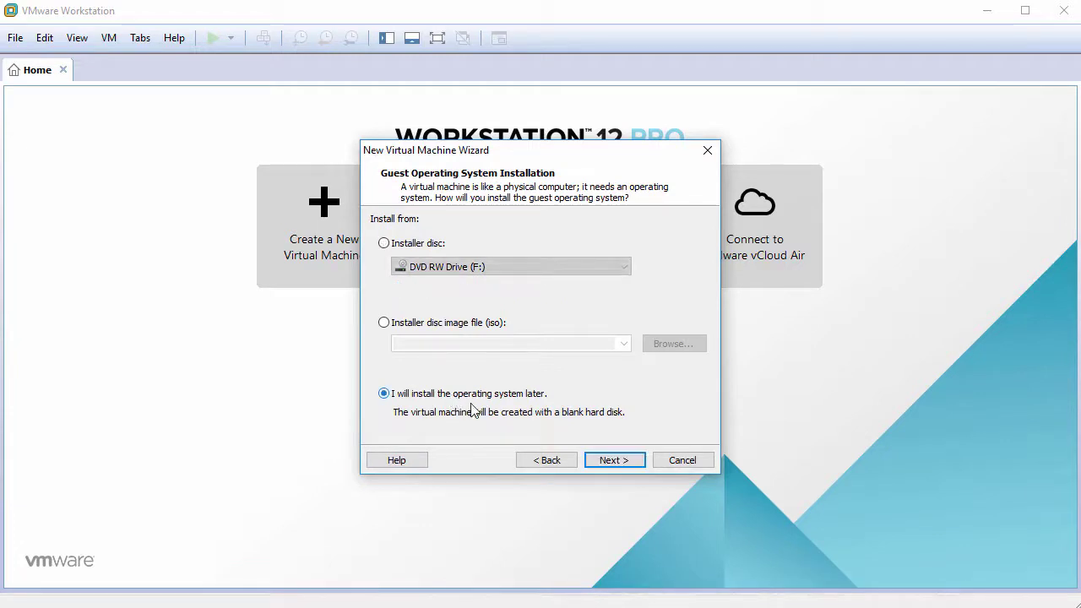
click(614, 461)
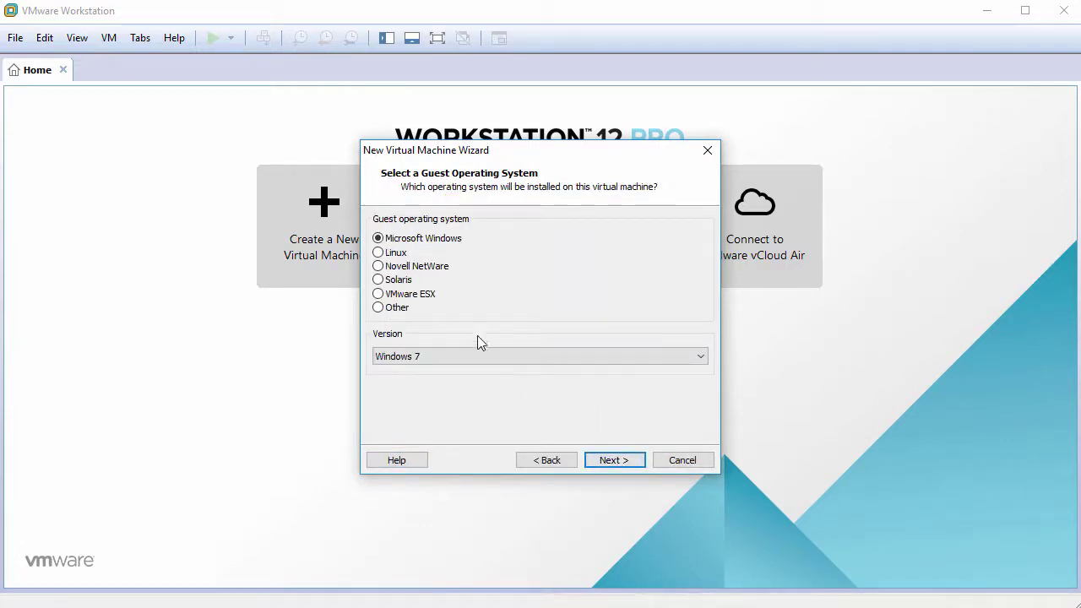
Choose Linux, Other Linux 3.x kernel as the guest operating system
click(439, 356)
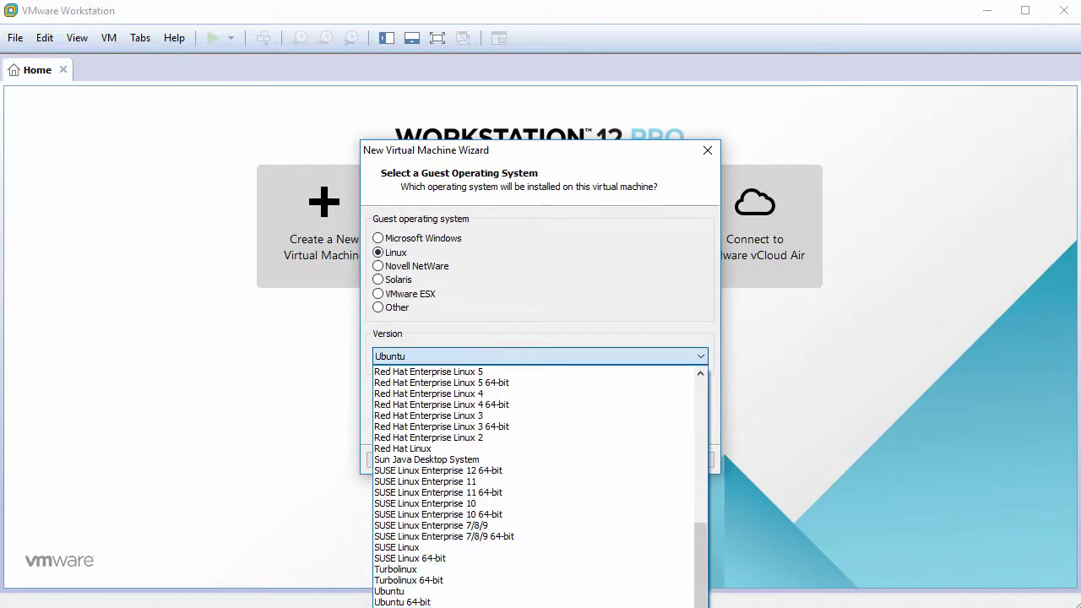
scroll(486, 564, up, 5)
click(485, 564)
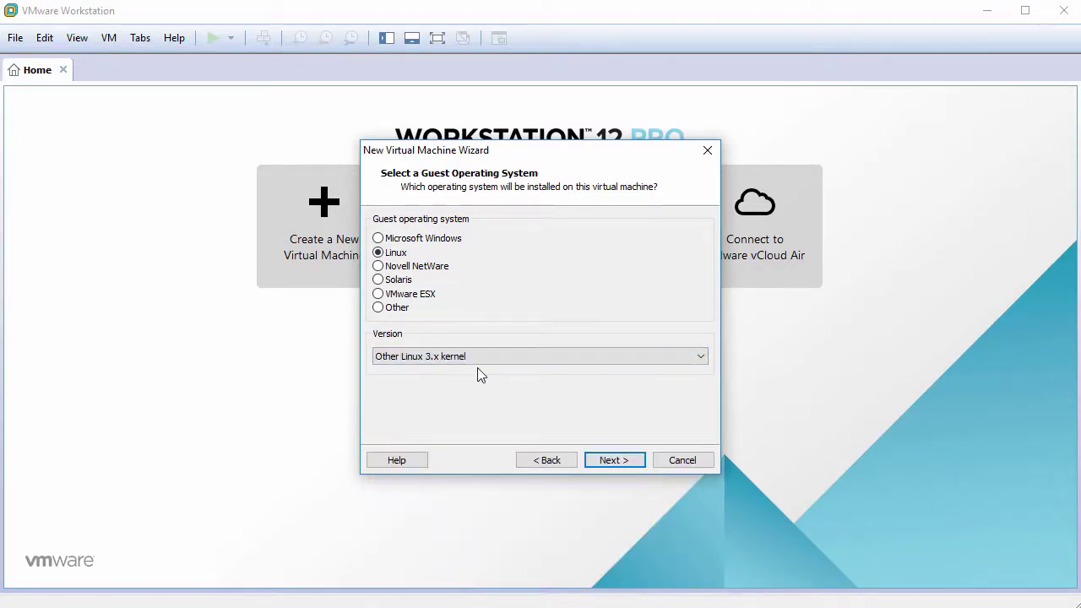
click(613, 460)
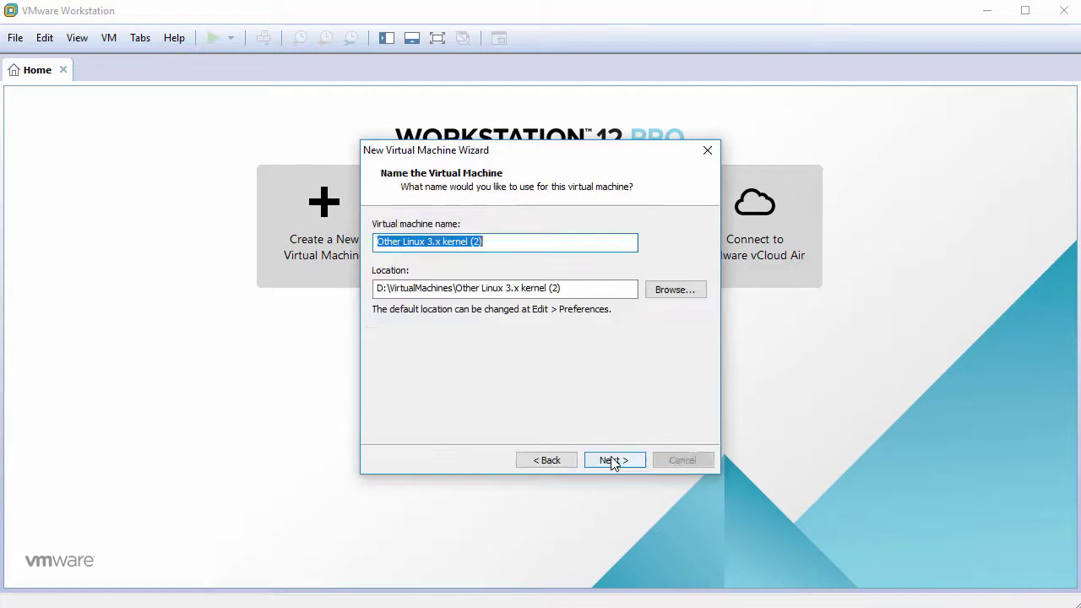
Name the machine SW3 and give it 2 cores per processor
text(SW3)
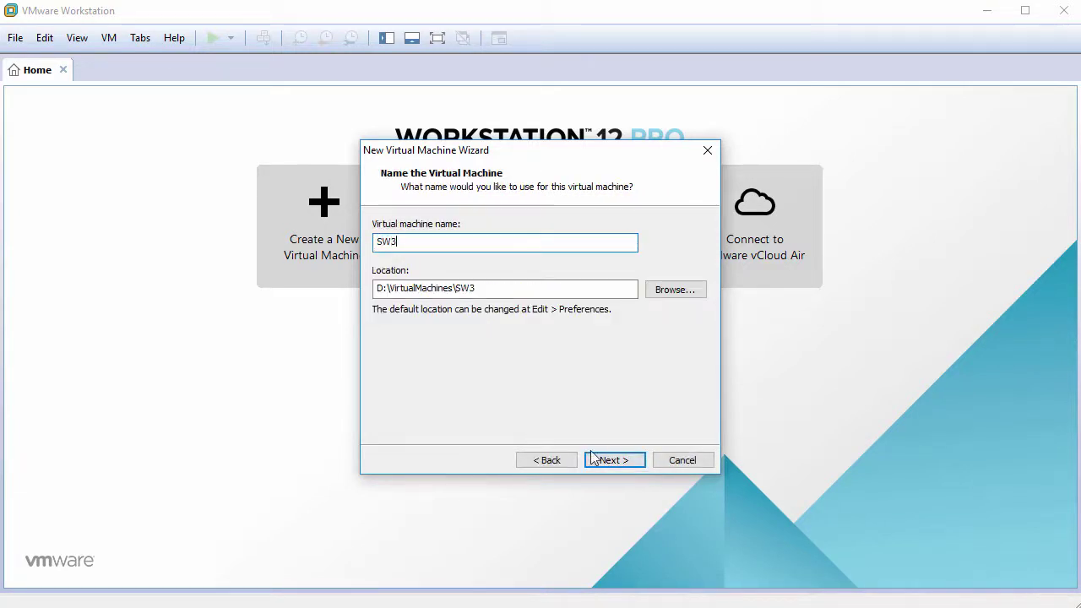
click(614, 460)
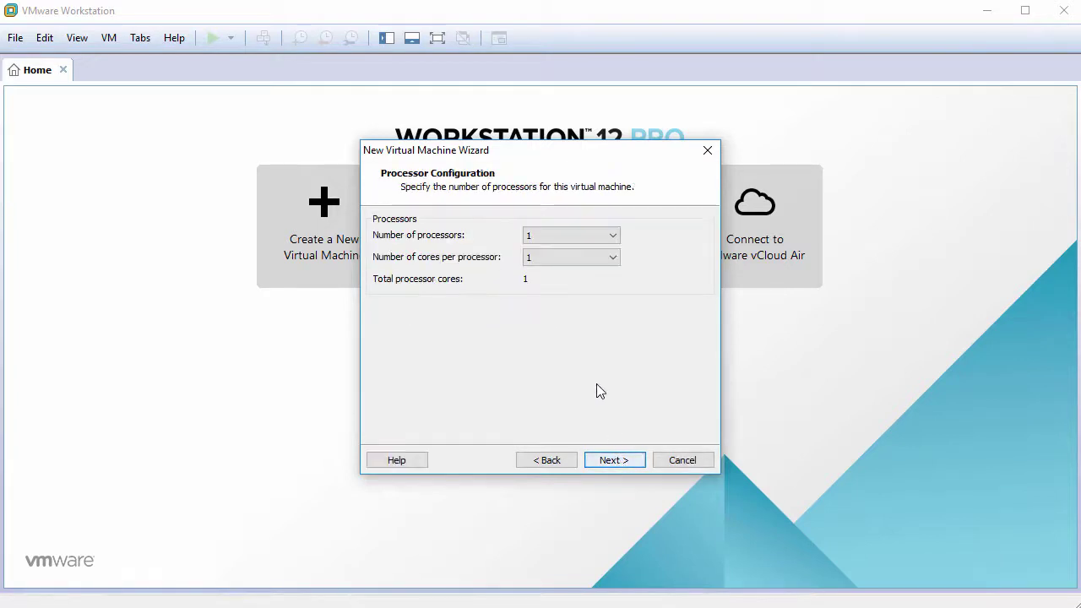
click(572, 257)
click(572, 284)
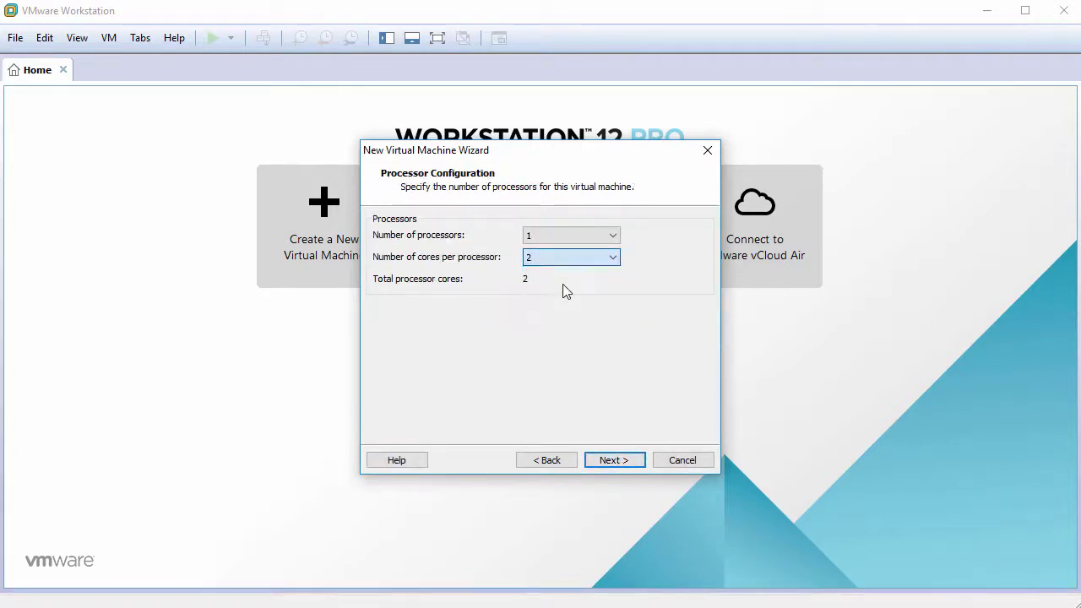
click(614, 461)
Set memory to 1024 MB and keep NAT networking
text(1024)
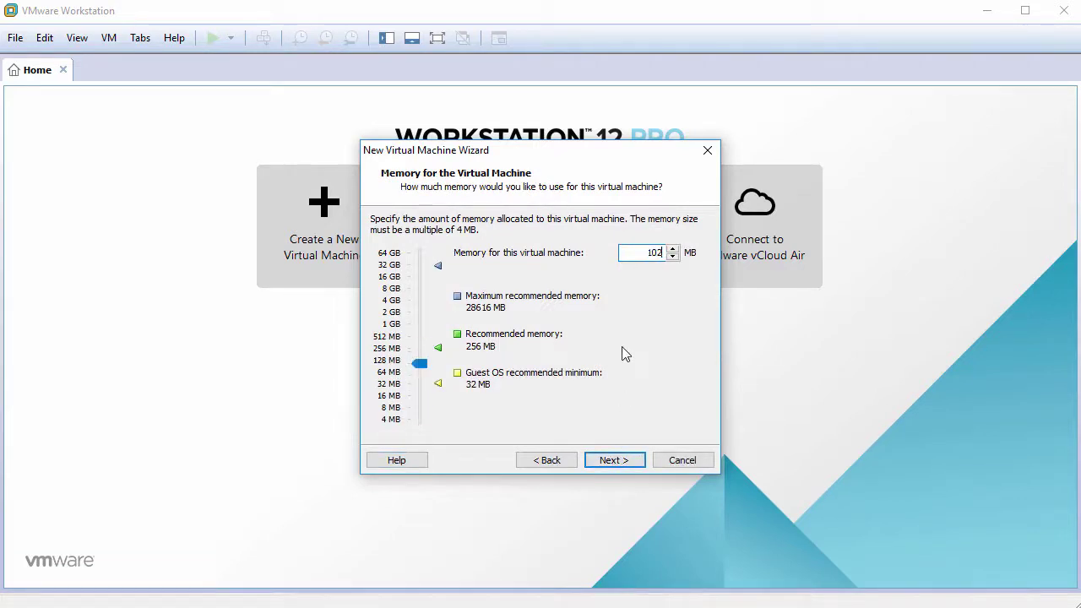
click(616, 461)
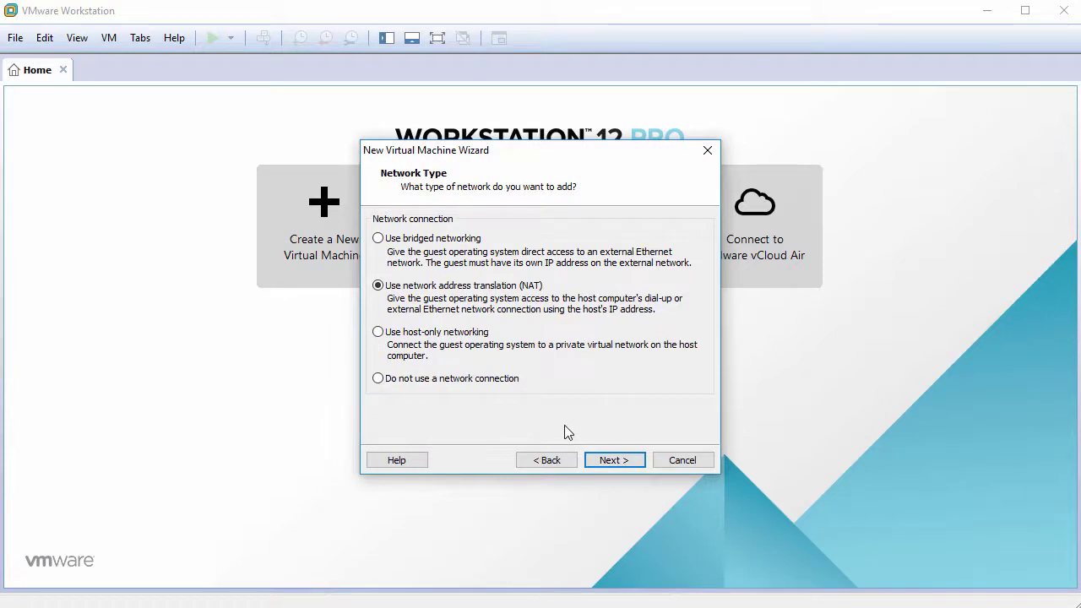
click(626, 463)
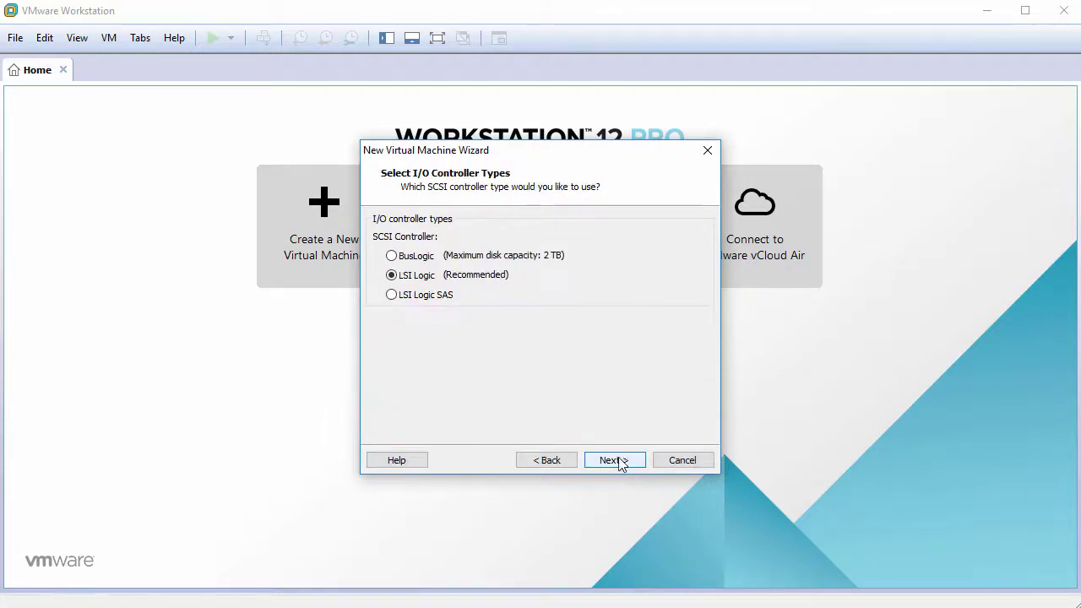
Keep the recommended I/O controller and create a new SATA virtual disk
click(628, 464)
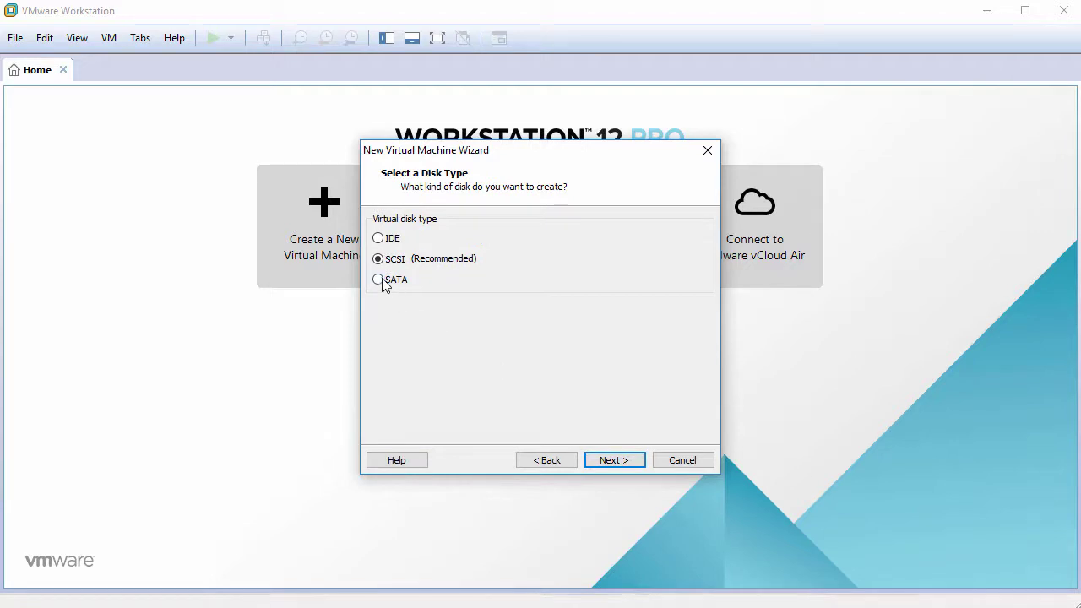
click(378, 280)
click(618, 458)
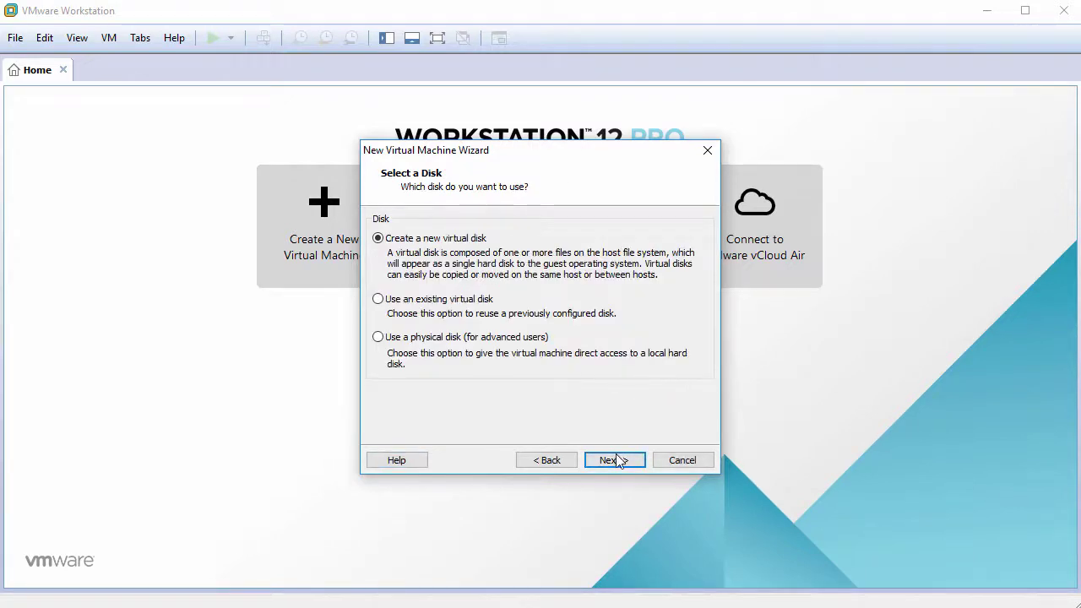
click(618, 459)
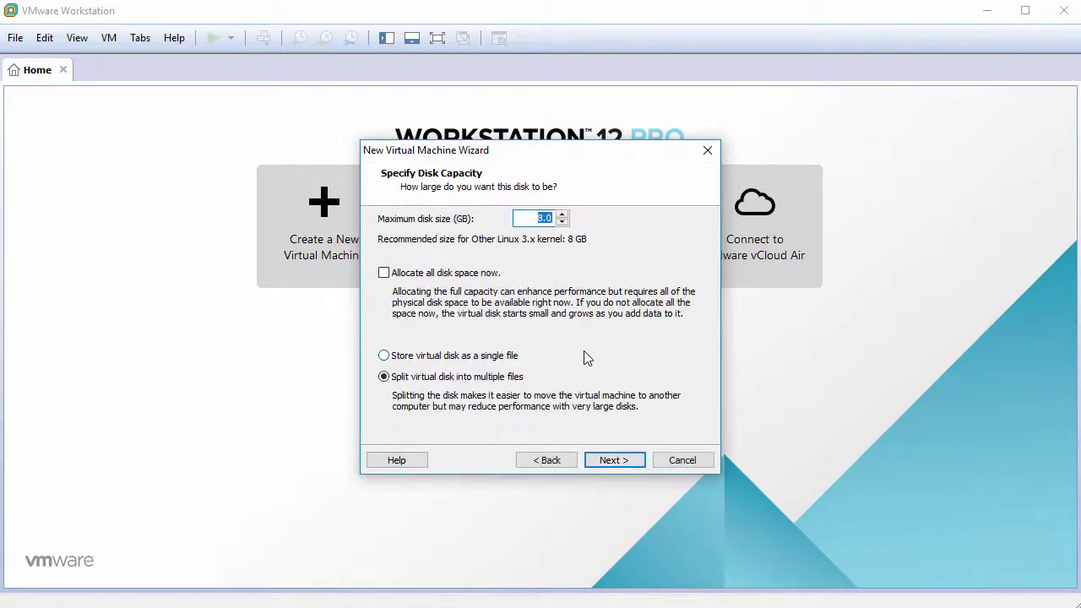
Make the disk 30 GB and keep the file name SW3.vmdk
text(30)
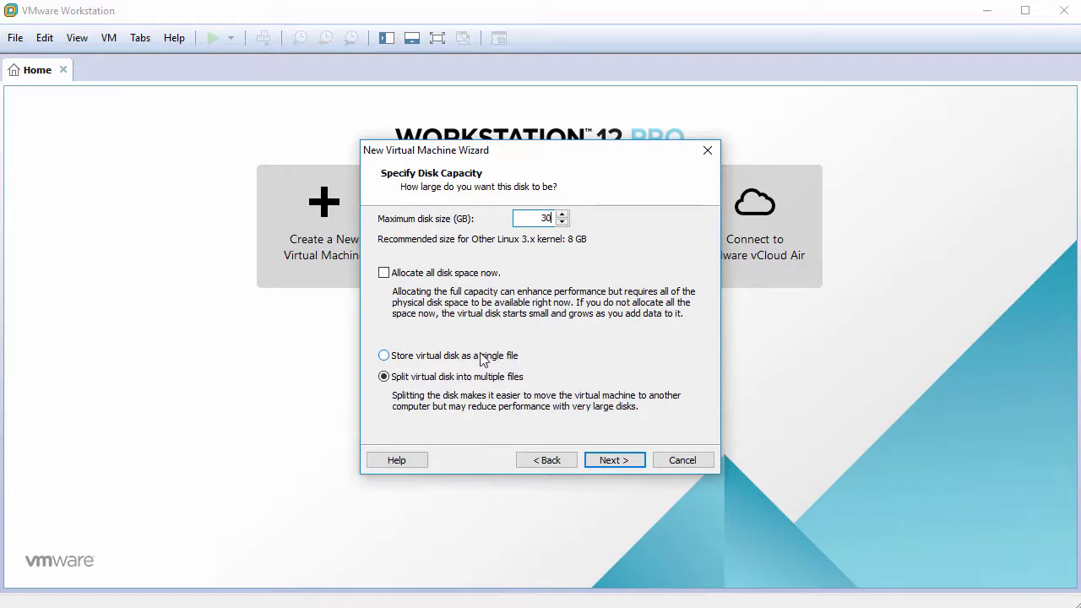
click(628, 461)
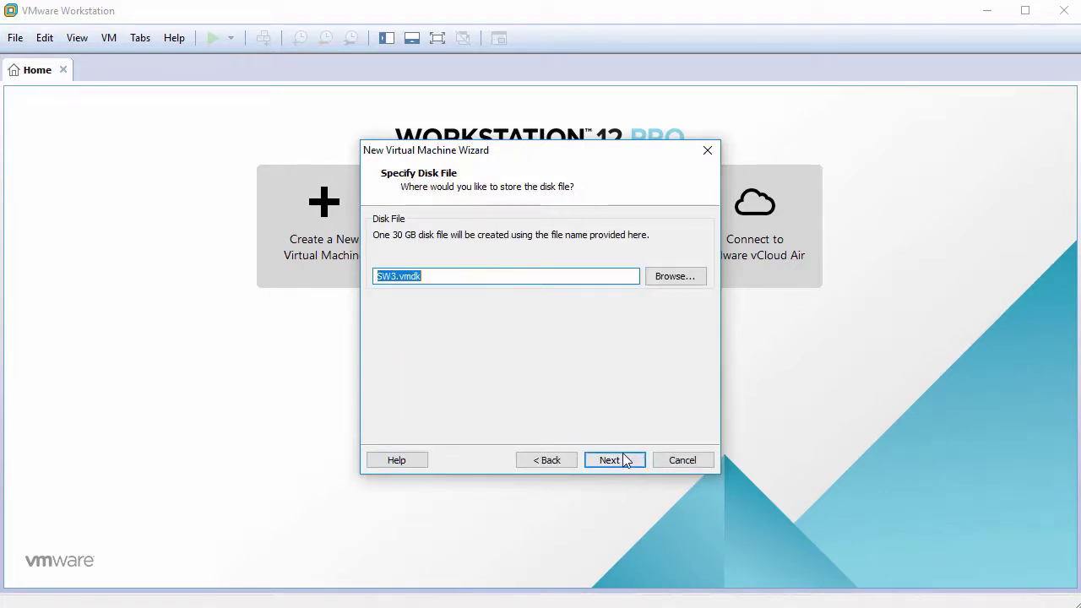
click(625, 460)
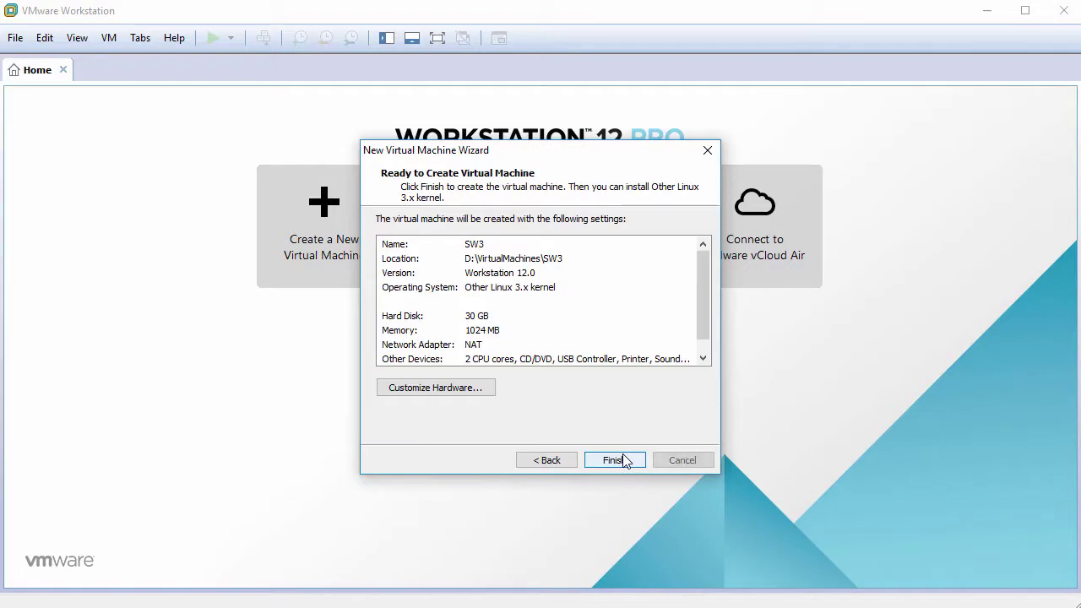
Point the CD/DVD drive at the Express-3.1-SP2-i586.iso image file
click(419, 388)
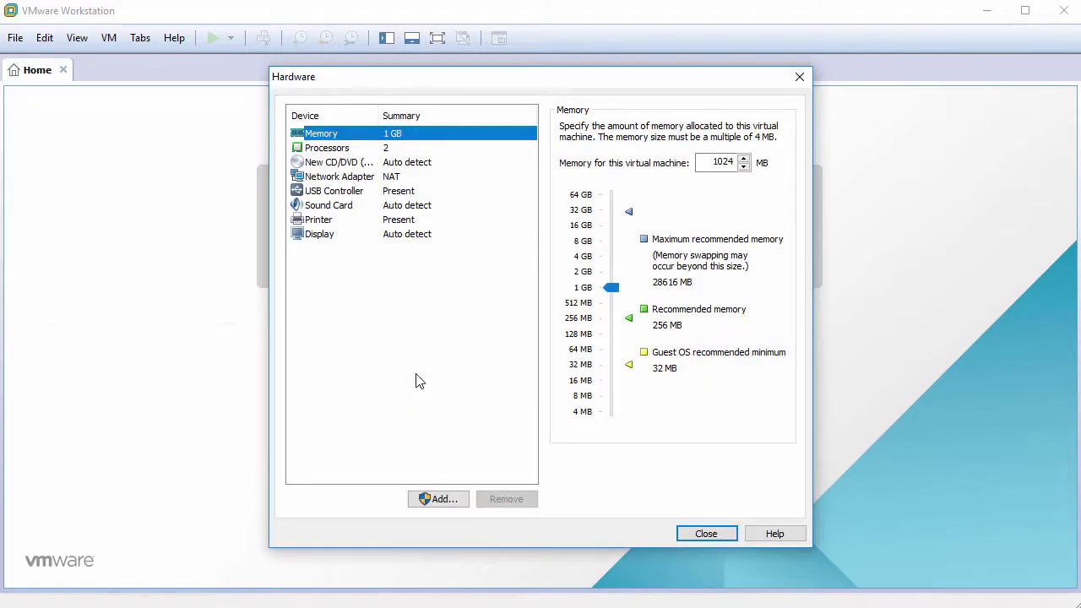
click(321, 162)
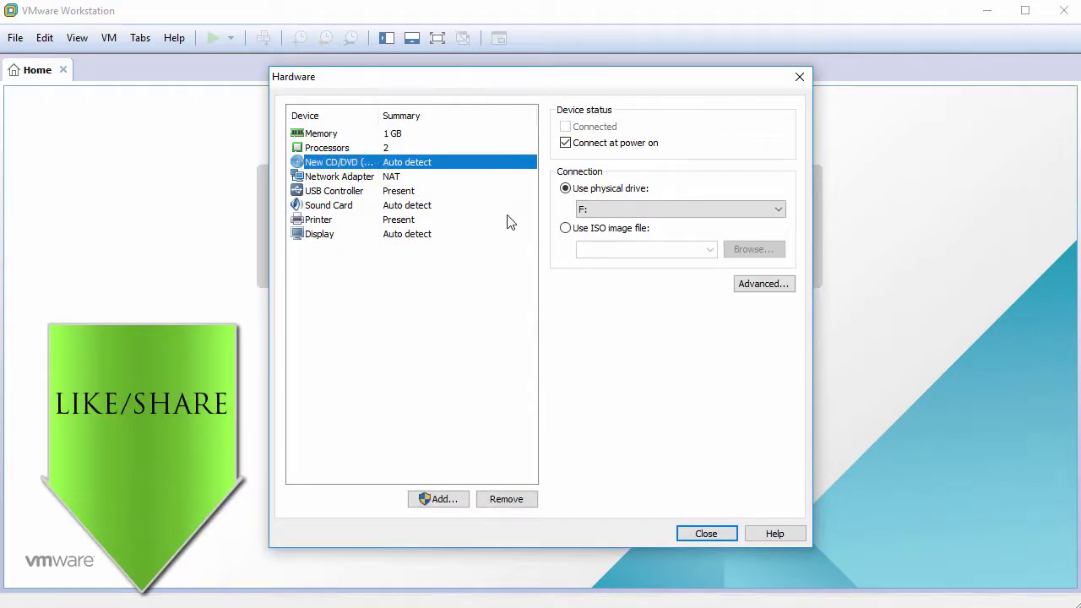
click(567, 228)
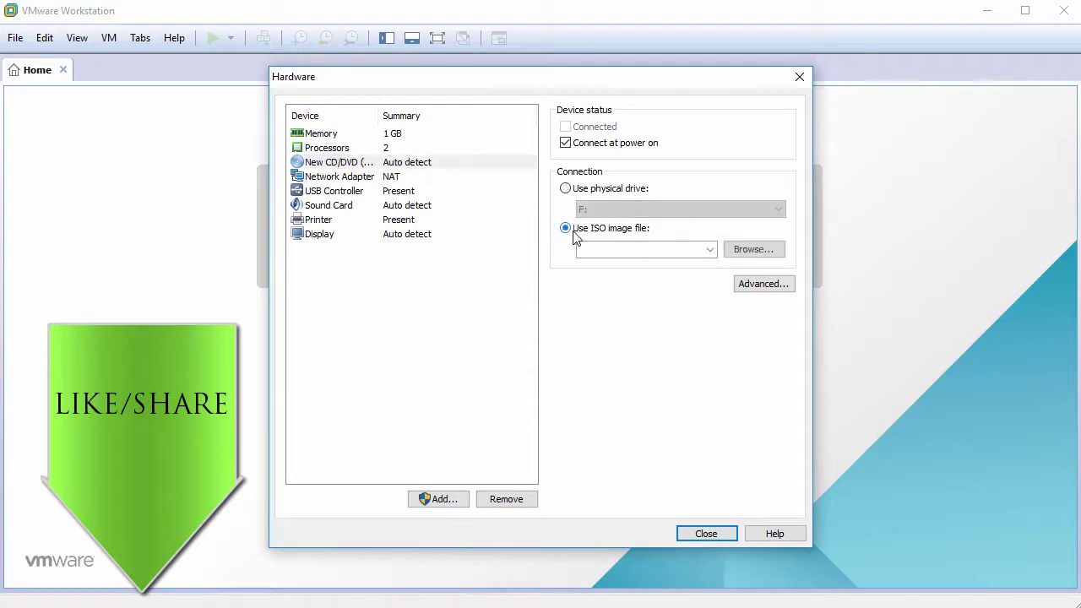
click(752, 251)
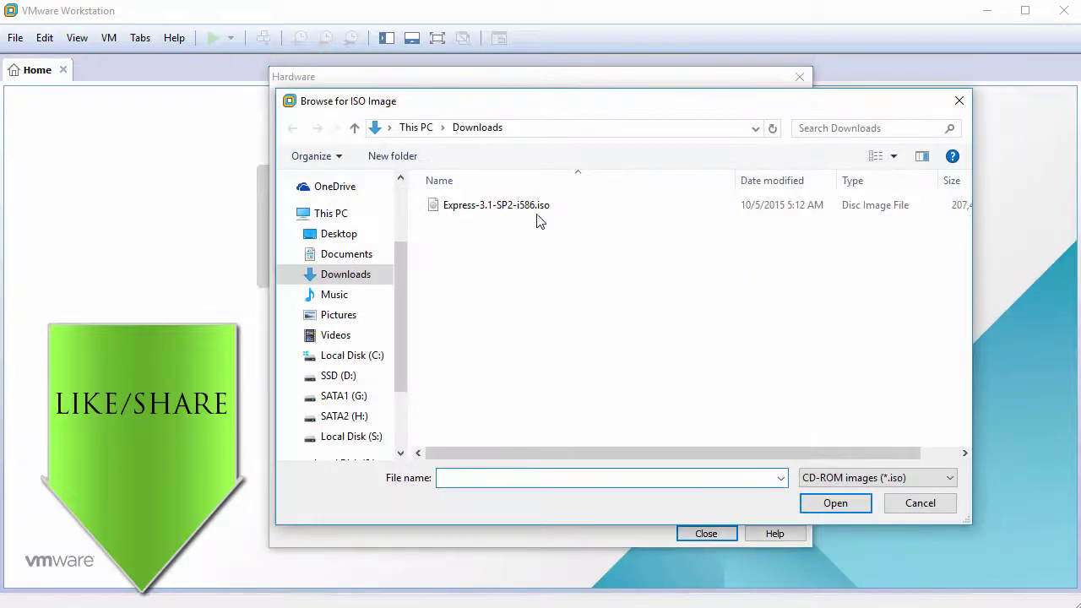
click(496, 206)
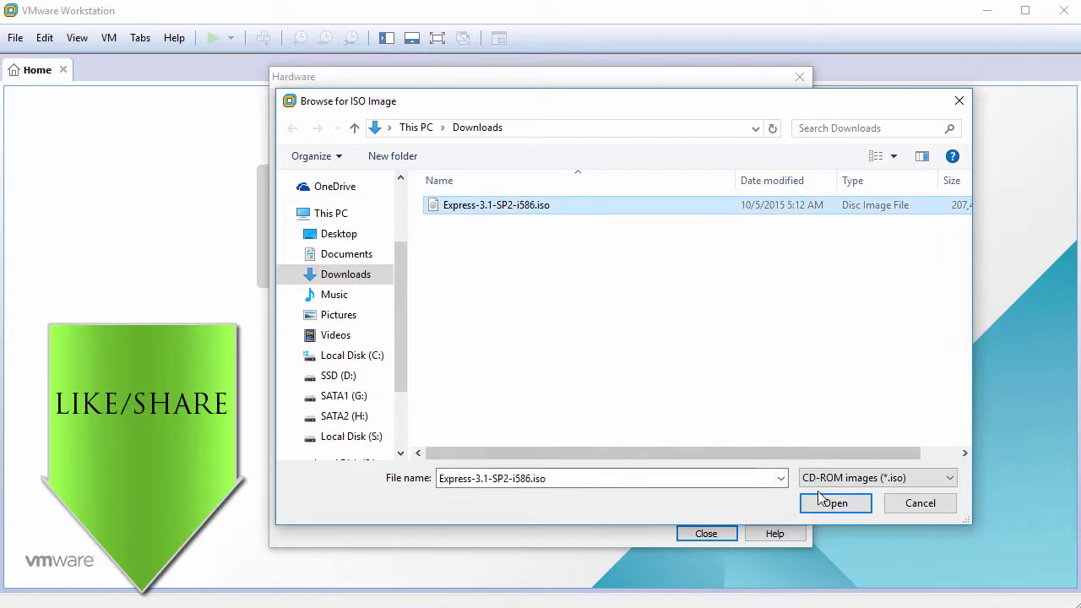
click(835, 502)
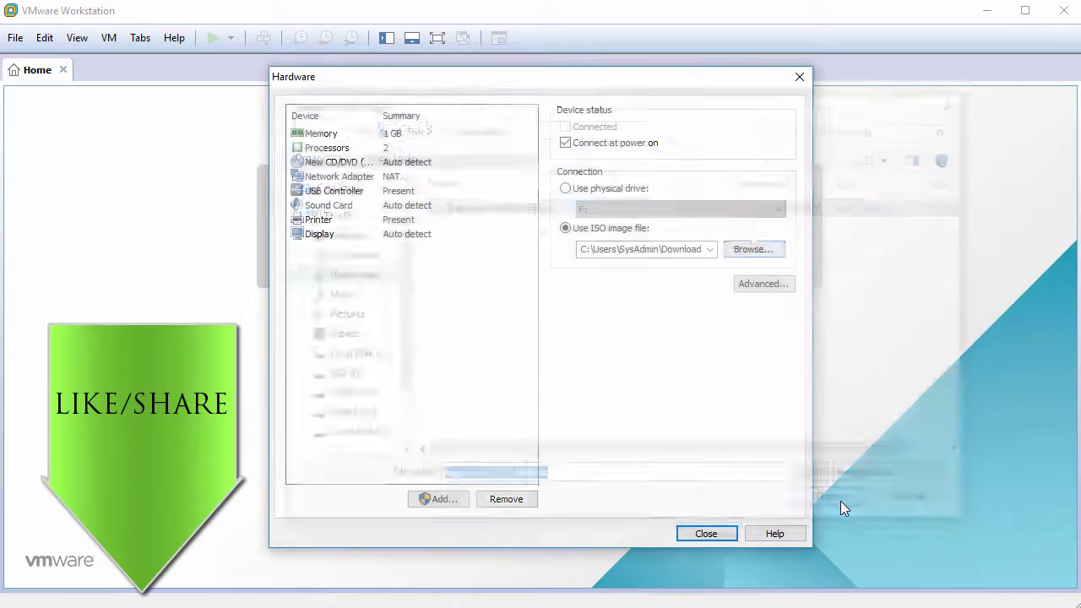
Remove the USB controller, sound card and printer, then finish creating SW3
click(342, 192)
click(503, 500)
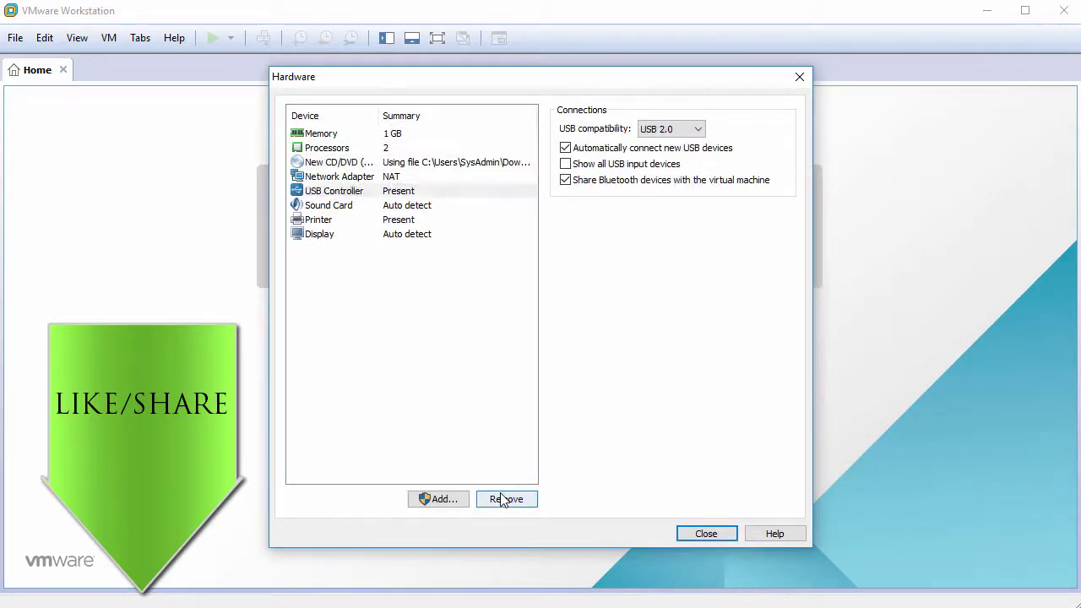
click(506, 500)
click(506, 499)
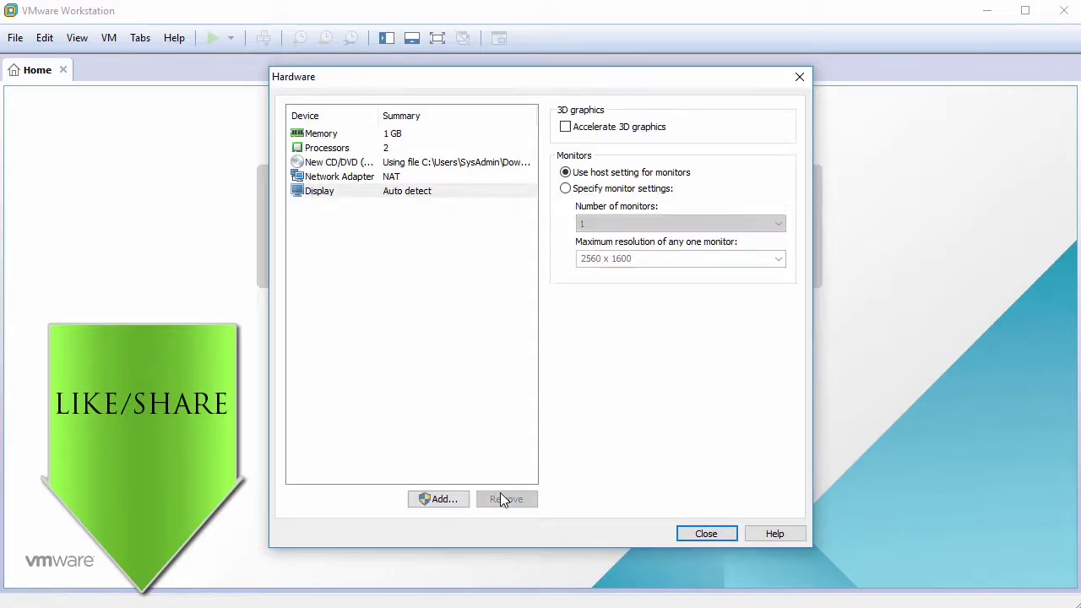
click(459, 331)
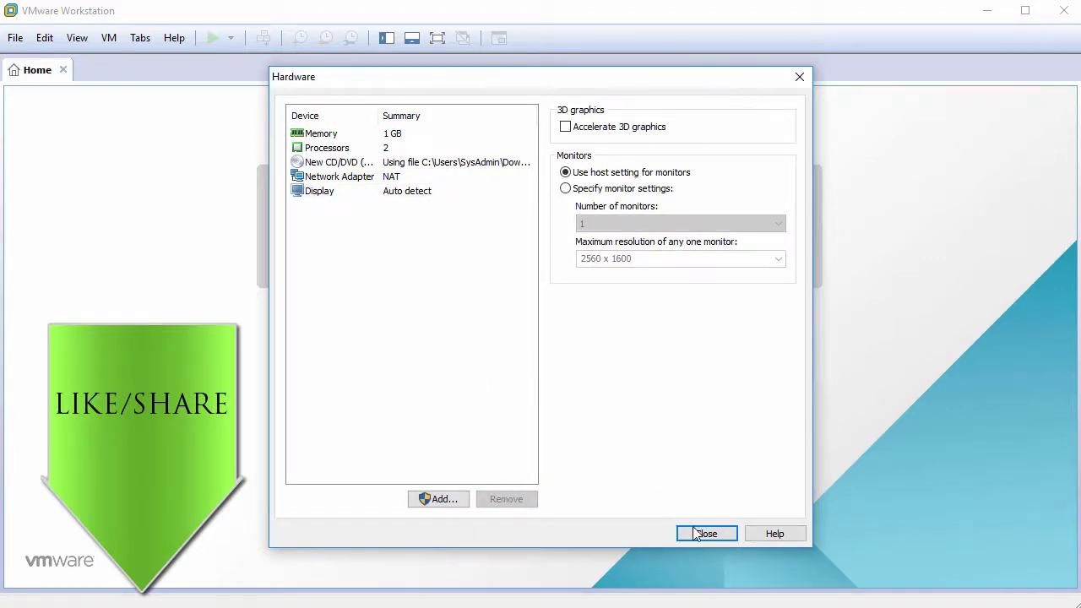
click(699, 534)
click(618, 458)
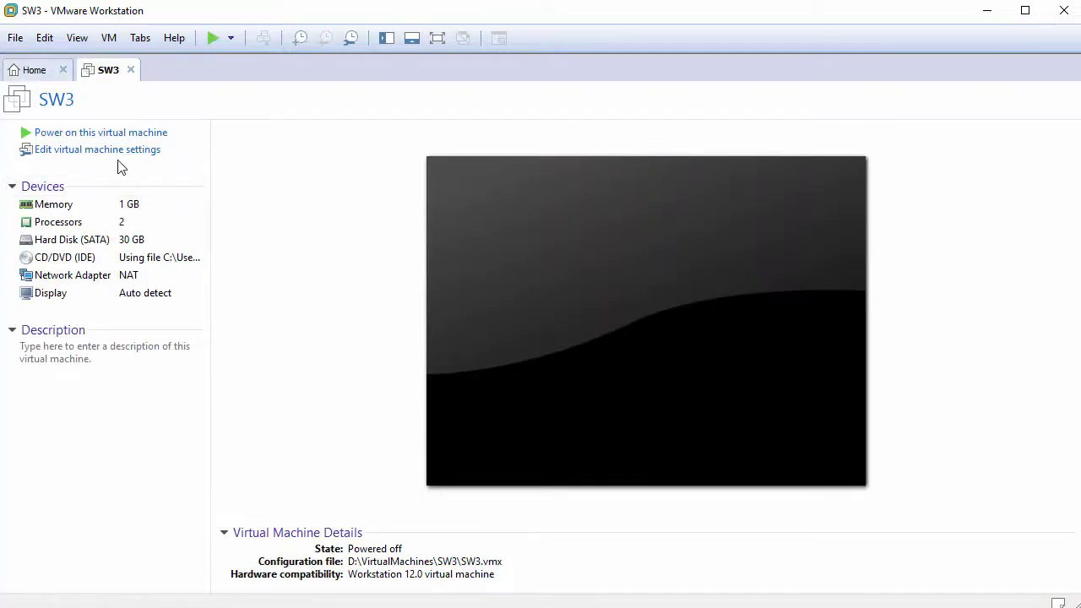
Add a second, bridged network adapter to SW3 and power the machine on
click(125, 158)
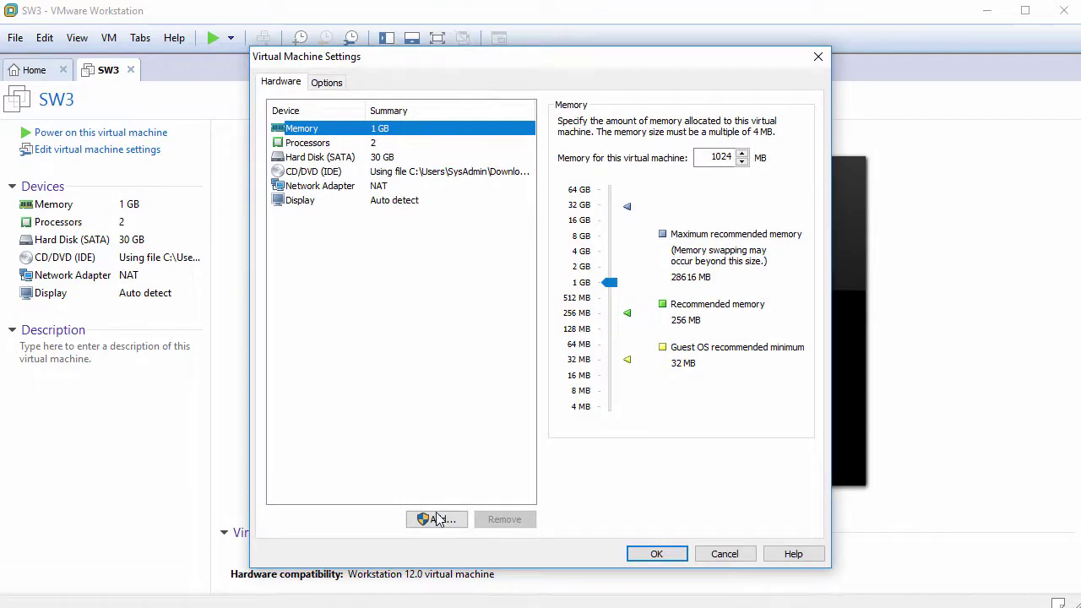
click(437, 519)
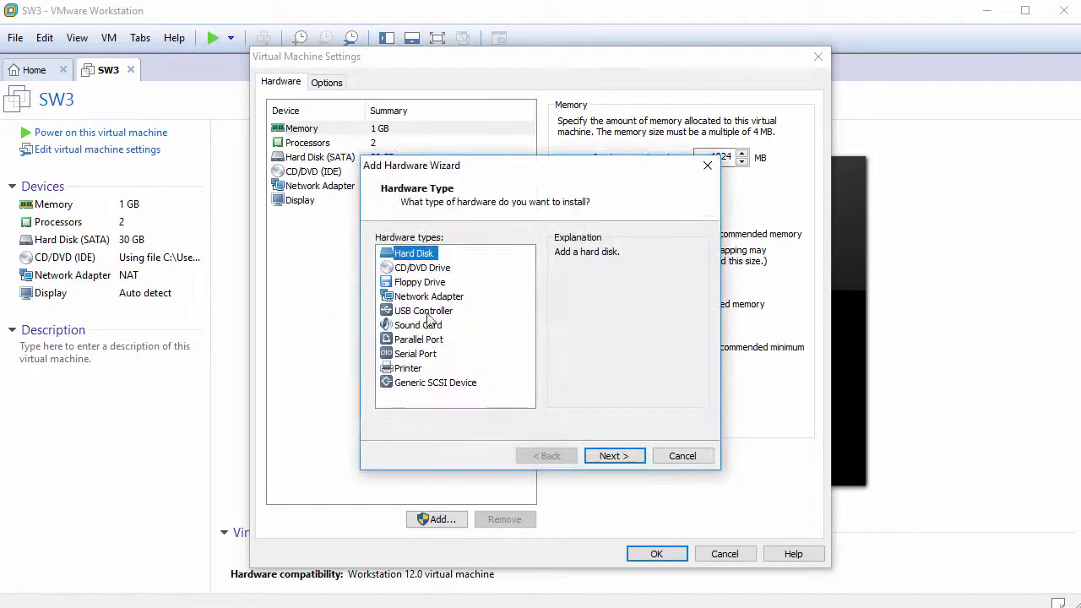
click(426, 297)
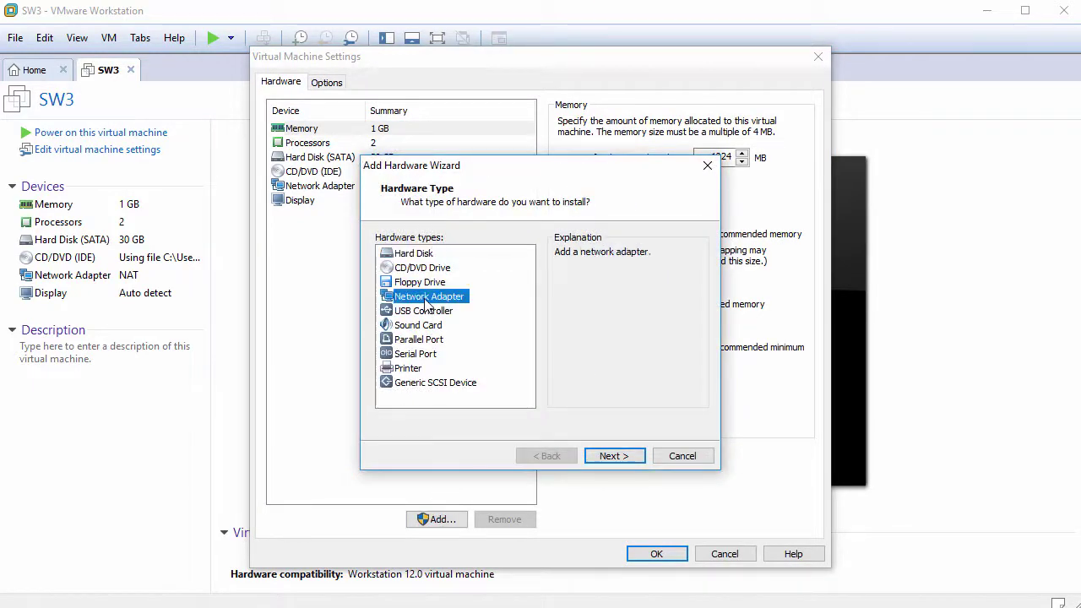
click(609, 456)
click(409, 253)
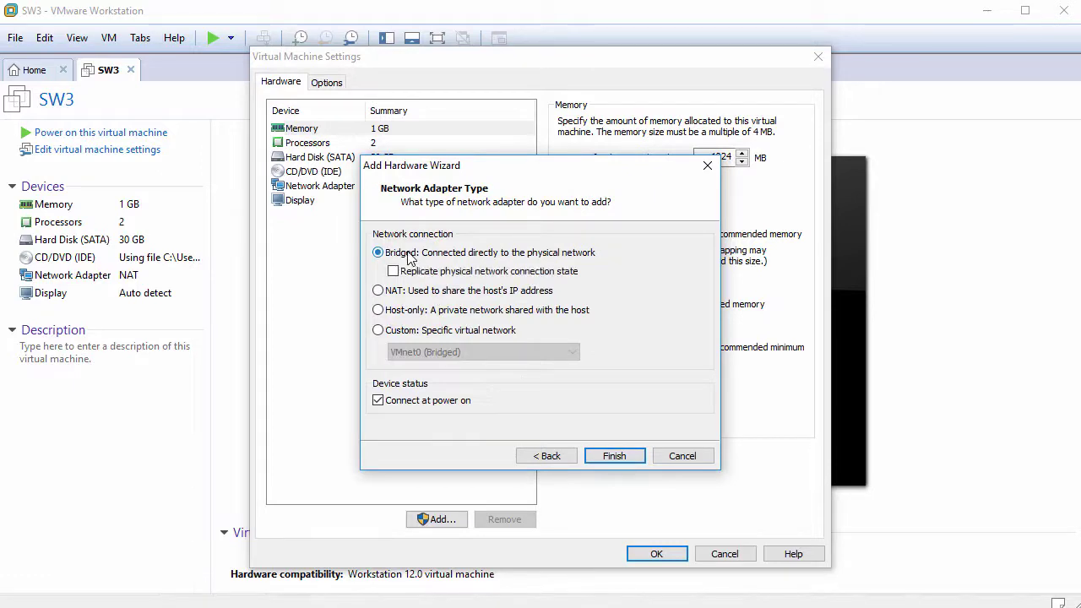
click(615, 457)
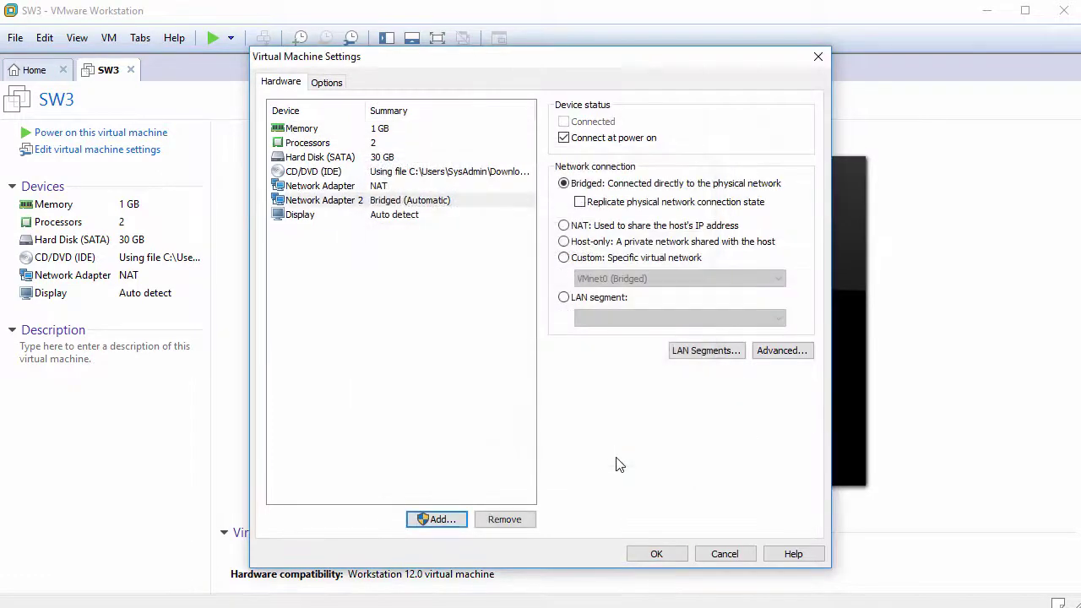
click(657, 554)
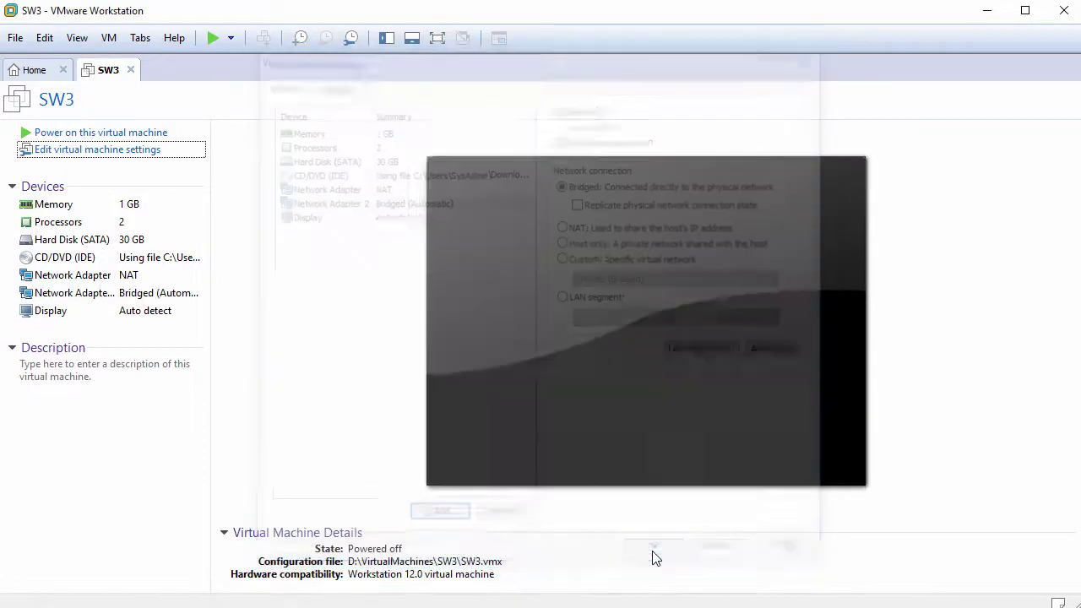
click(135, 135)
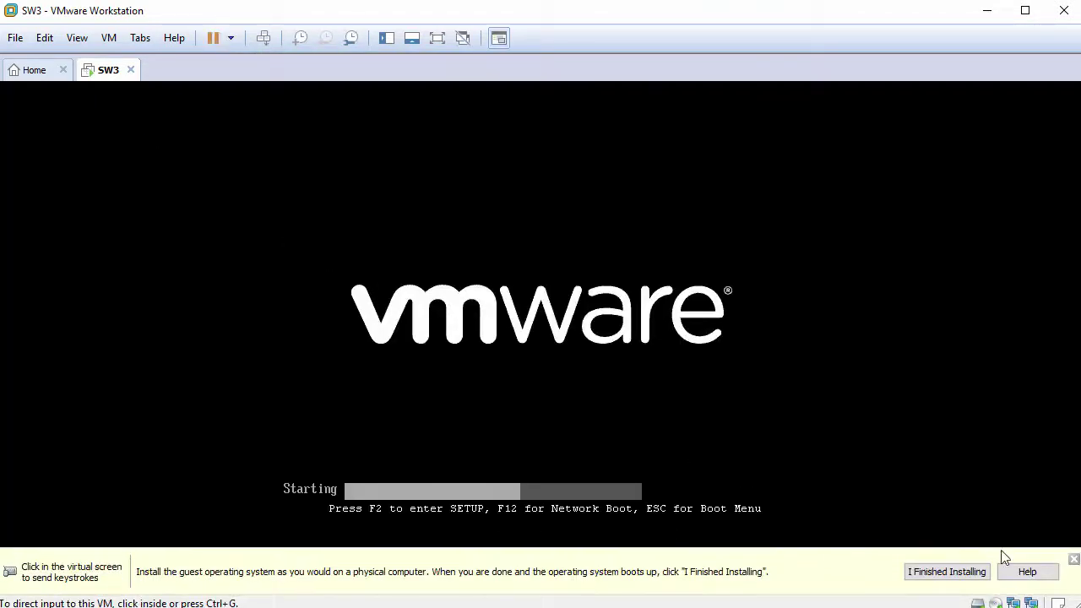
Boot the Smoothwall Express installer, approve preparing and erasing /dev/sda, and dismiss the success message
click(239, 157)
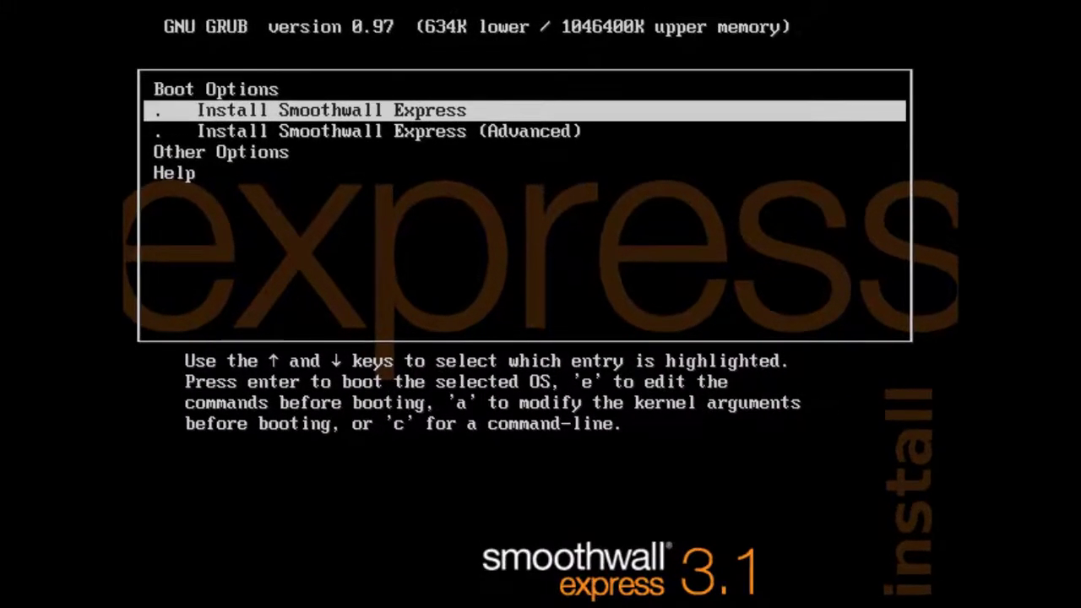
key(Return)
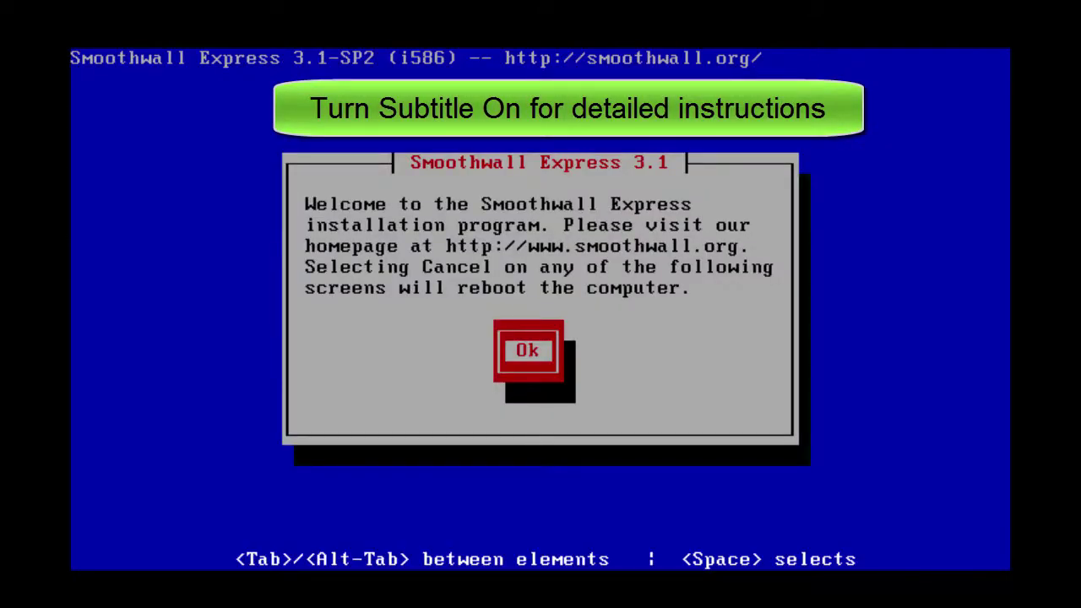
key(Return)
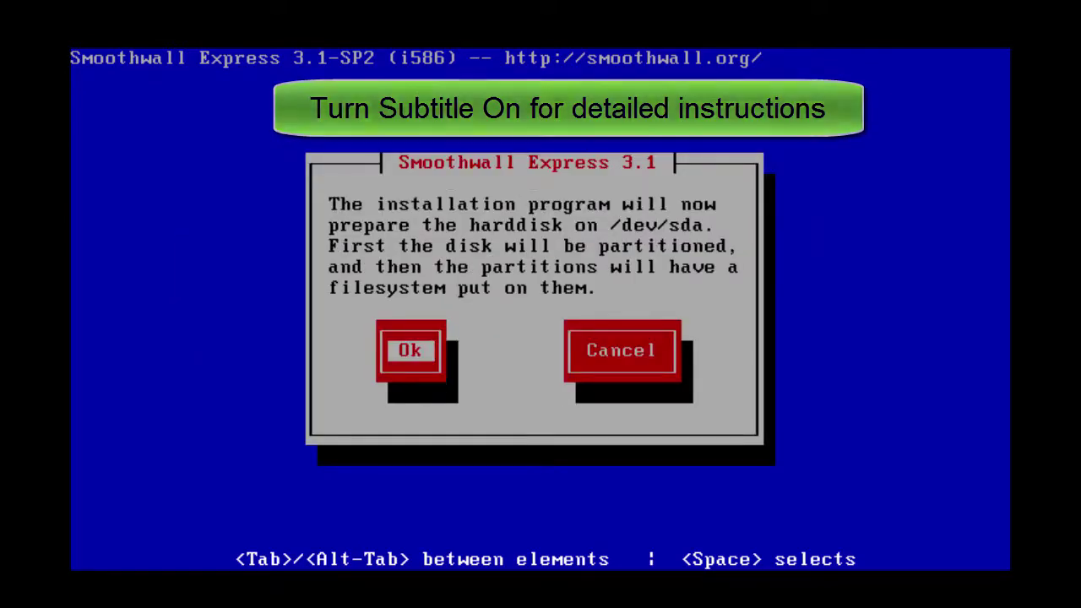
key(Return)
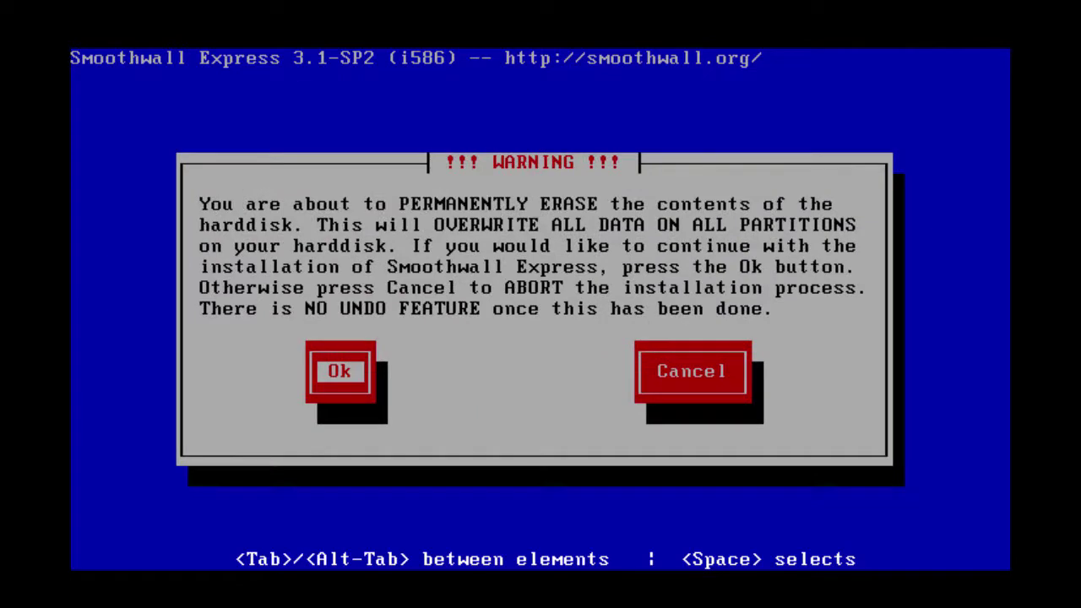
key(Return)
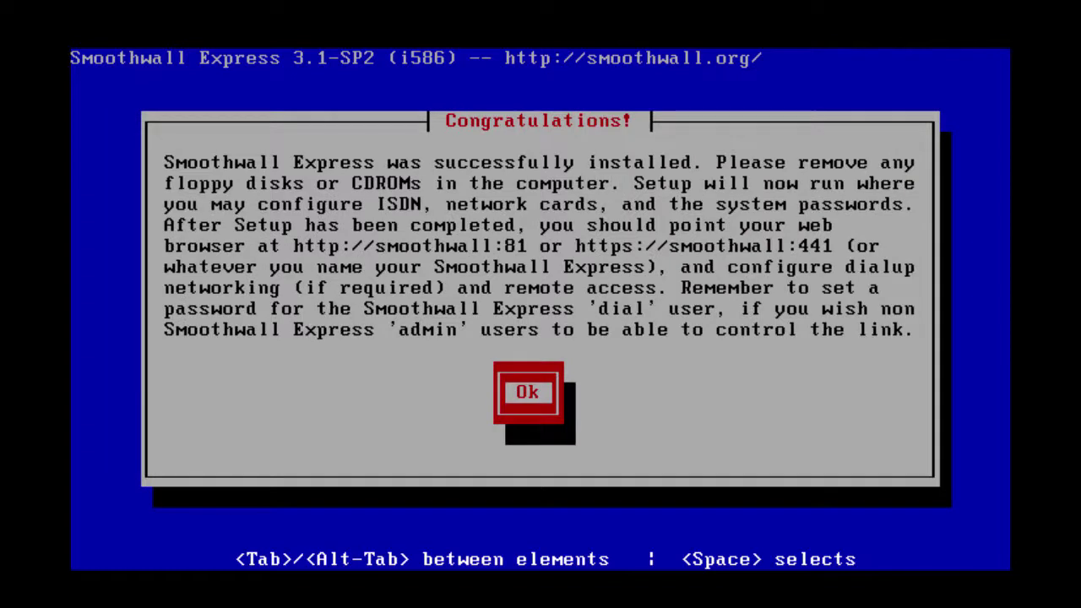
key(Return)
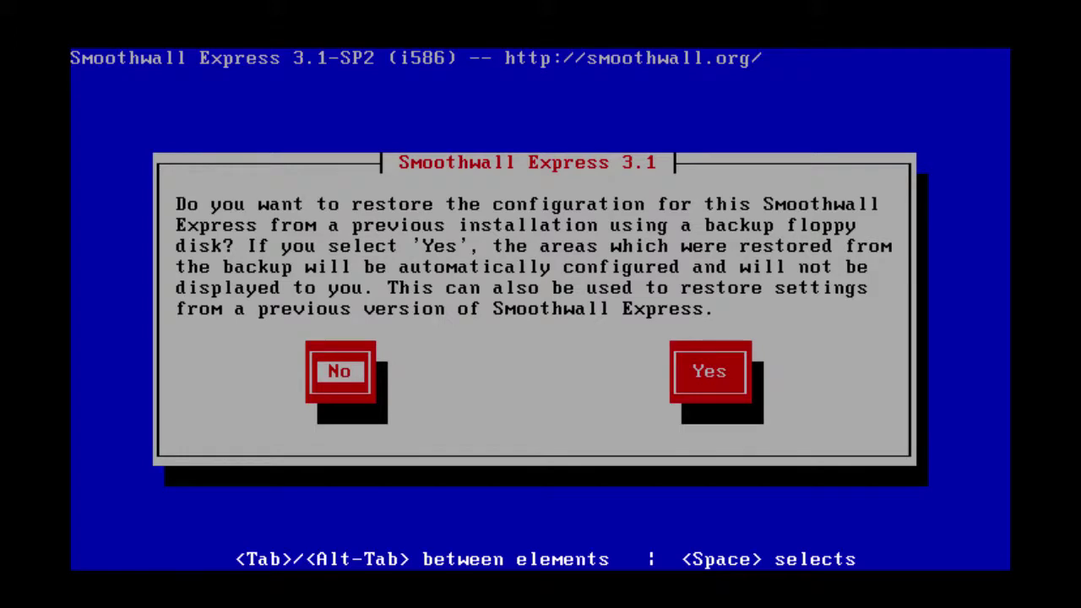
Skip restoring from backup, choose the us keyboard and US/Pacific timezone
key(Return)
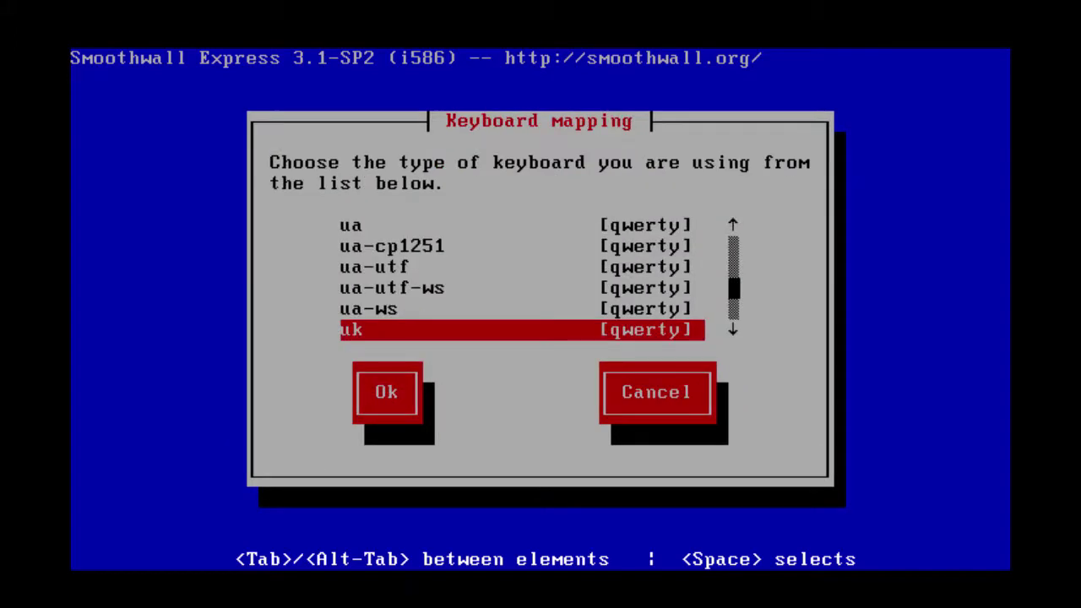
key(Down)
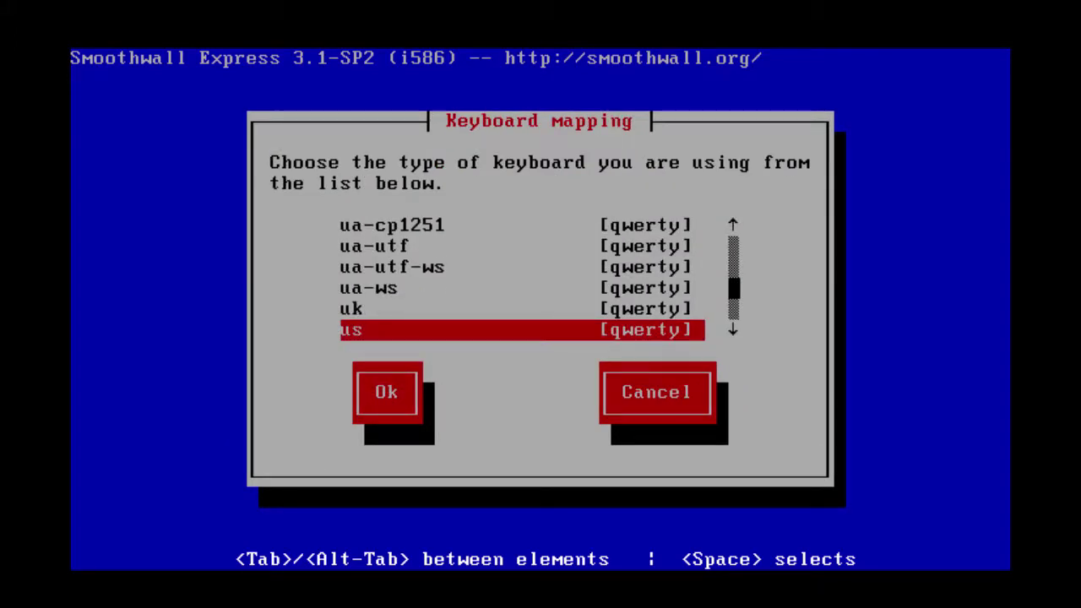
key(Return)
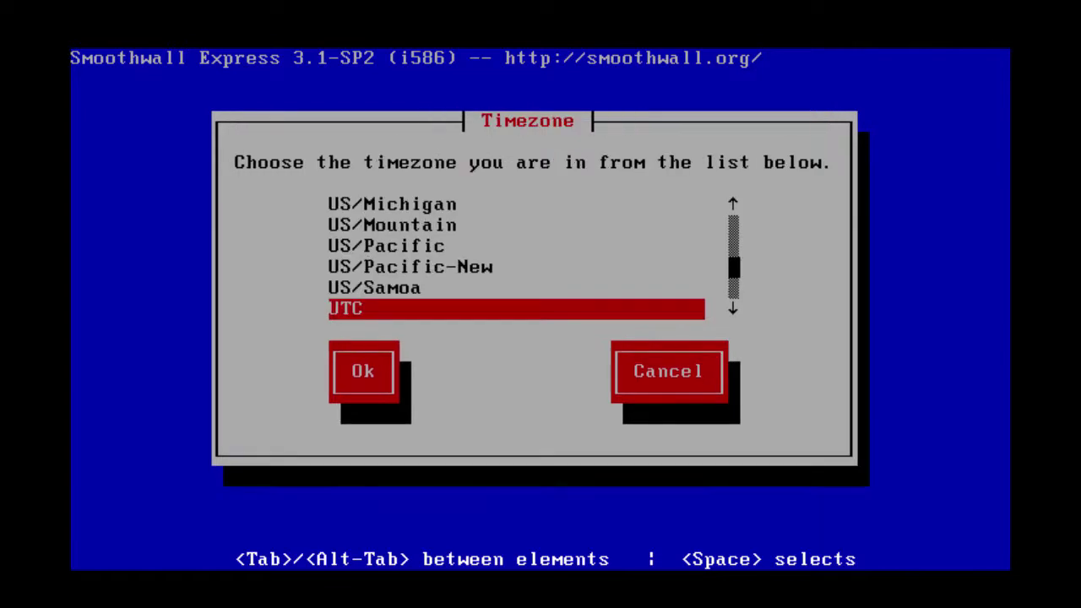
key(Up)
key(Up)
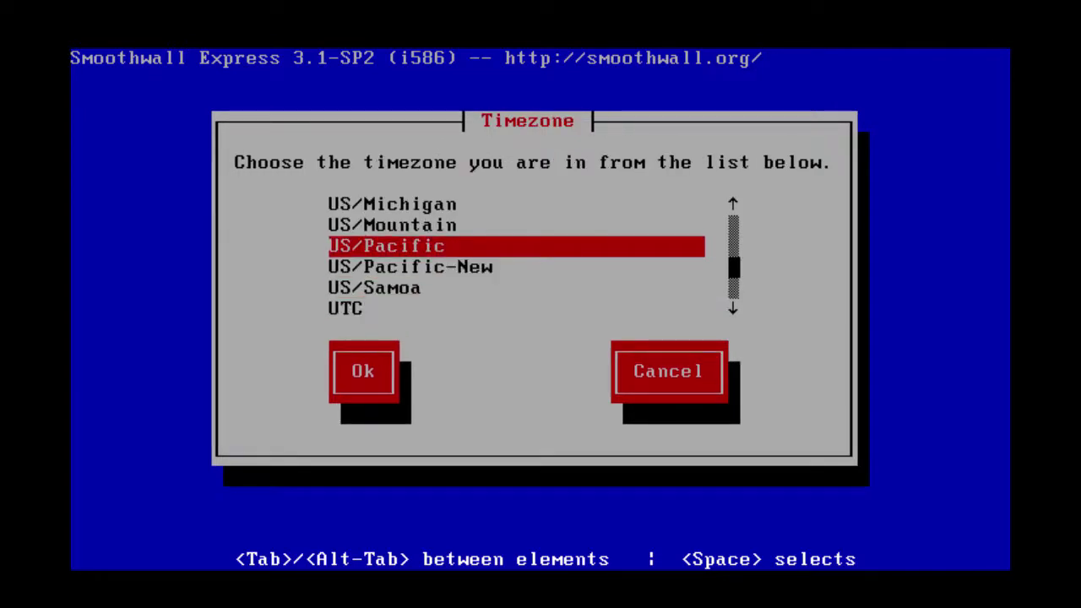
key(Return)
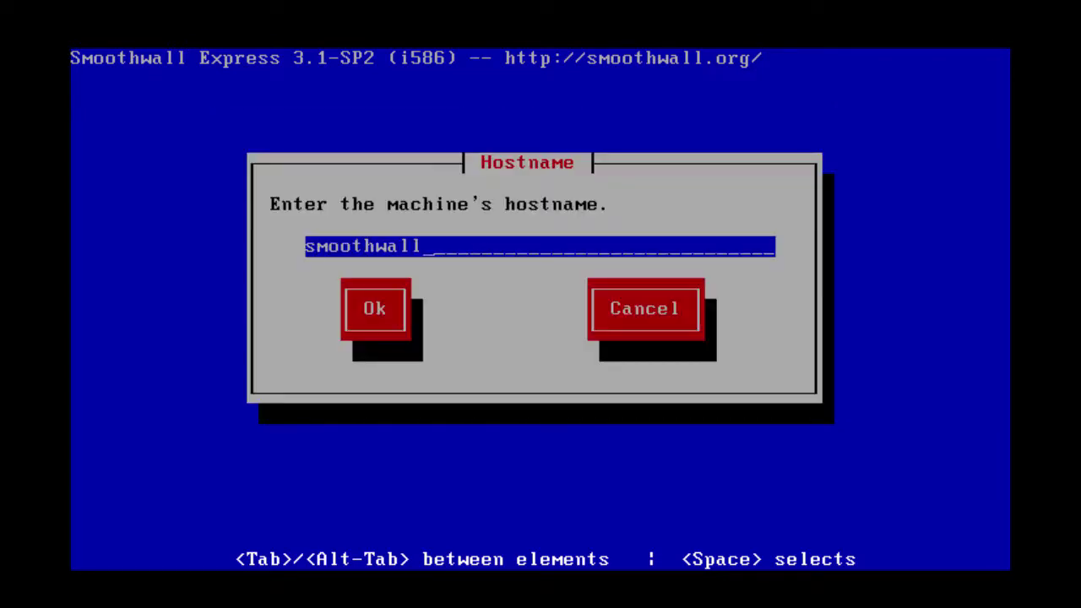
Replace the hostname smoothwall with sw3 and confirm
key(BackSpace)
key(BackSpace)
key(BackSpace)
key(BackSpace)
key(BackSpace)
key(BackSpace)
key(BackSpace)
key(BackSpace)
key(BackSpace)
key(BackSpace)
text(sw3)
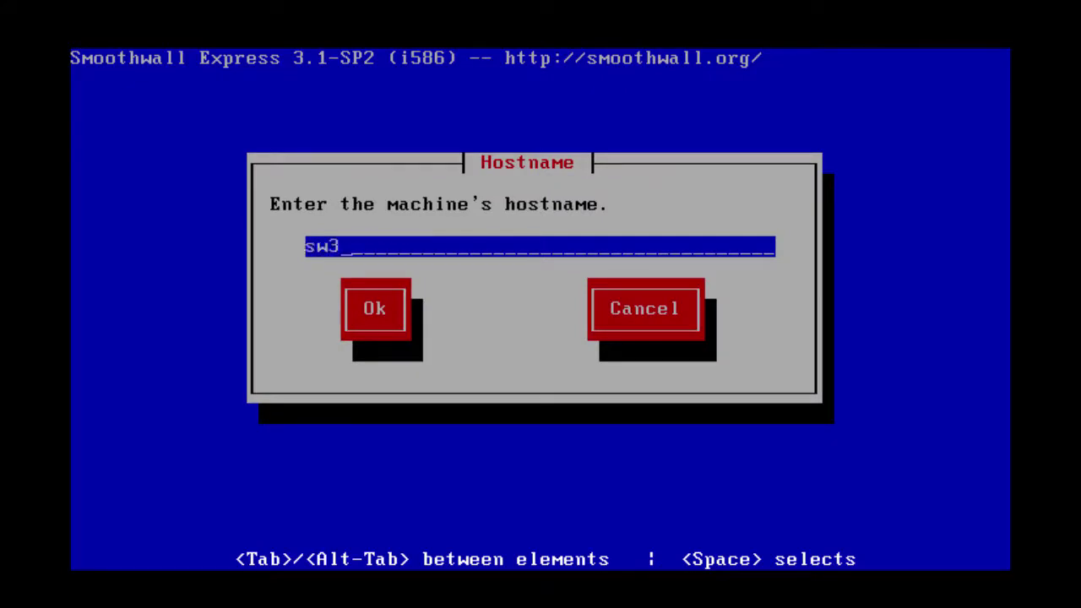
key(Tab)
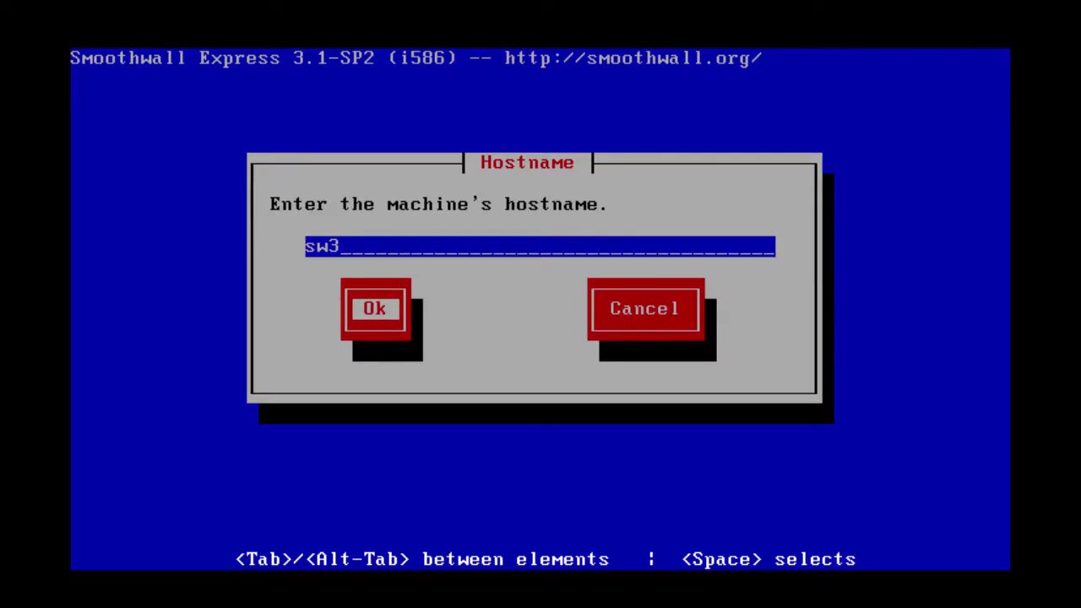
key(Return)
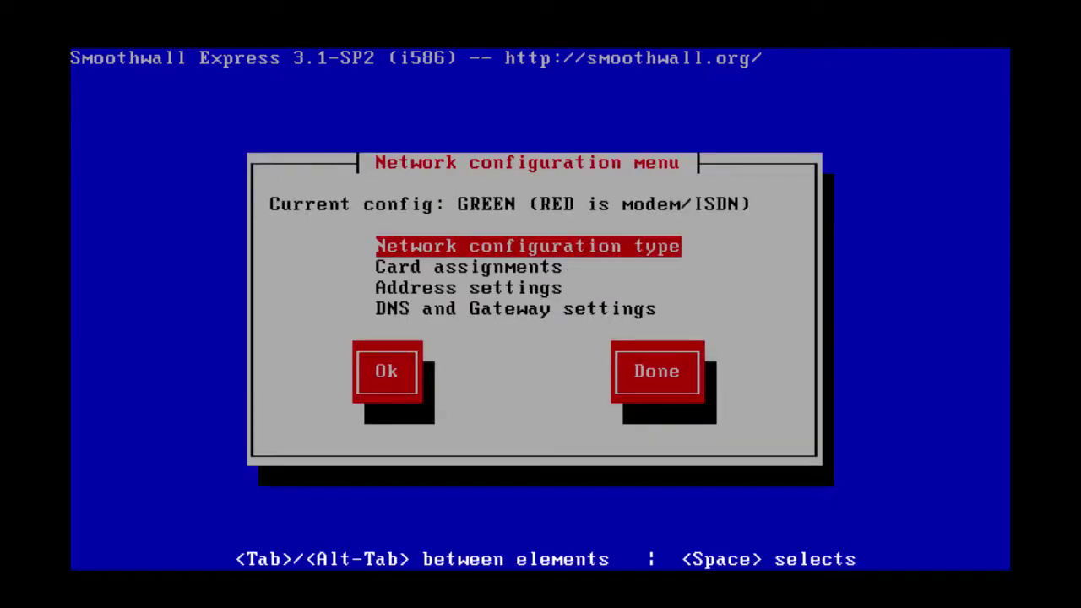
Change the Smoothwall network configuration type to GREEN + RED
key(Return)
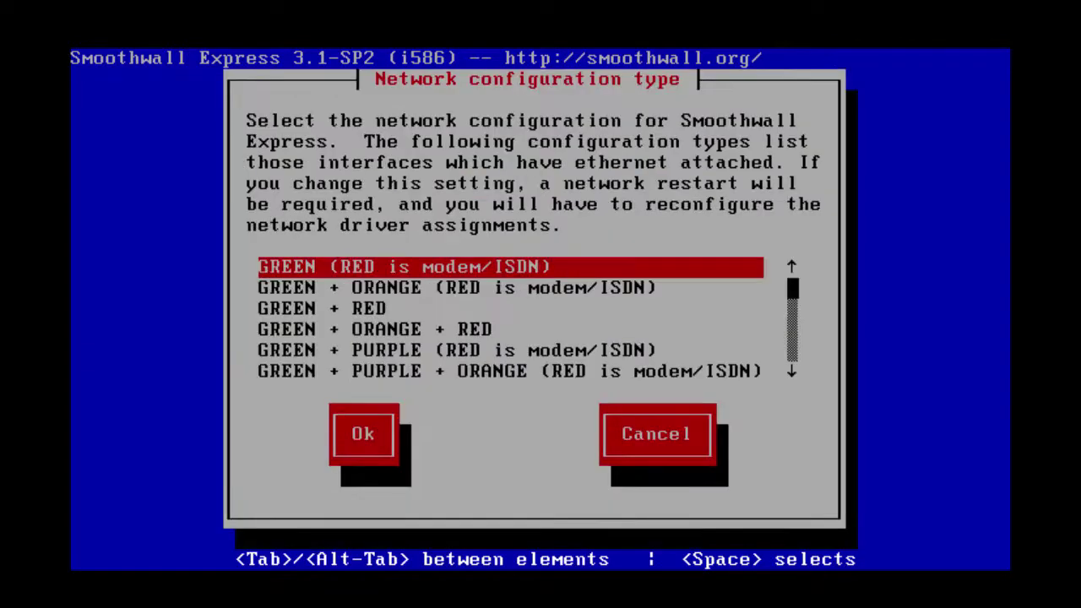
key(Down)
key(Down)
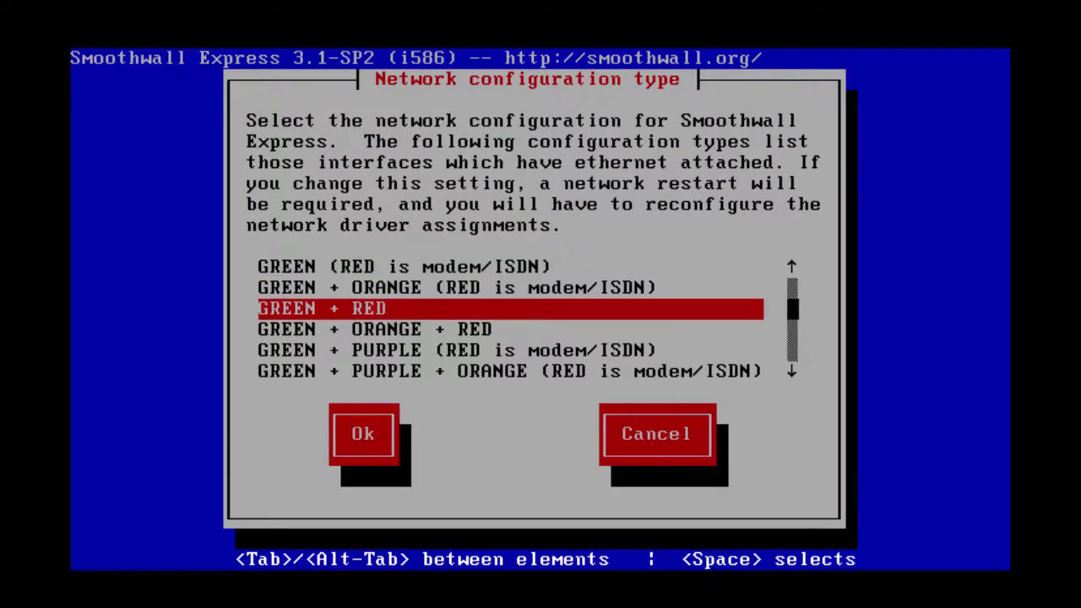
key(Return)
Assign the first ethernet card to GREEN and the second card to RED
key(Down)
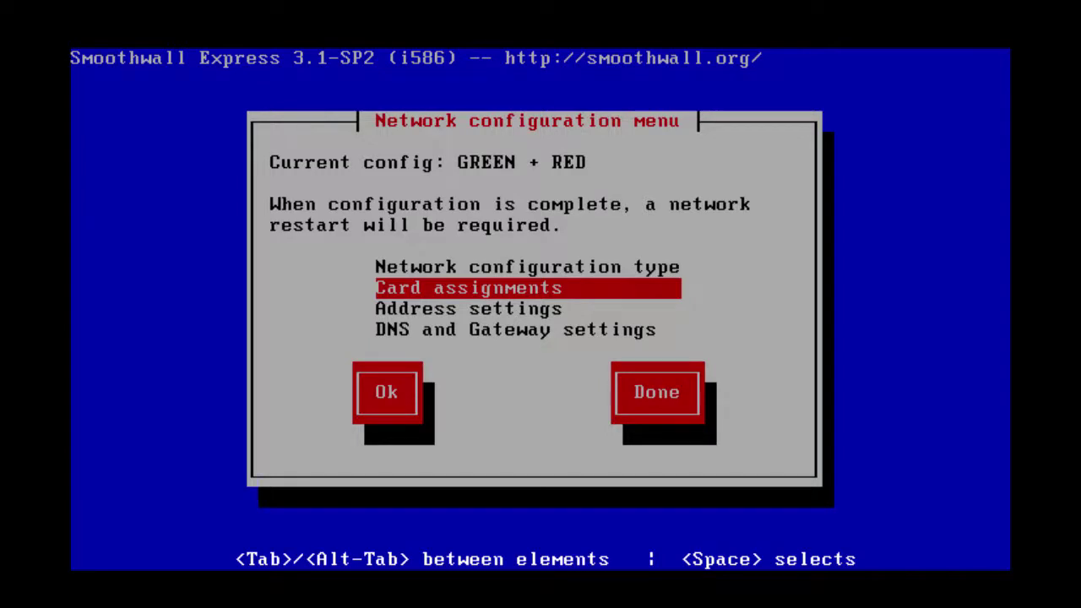
key(Return)
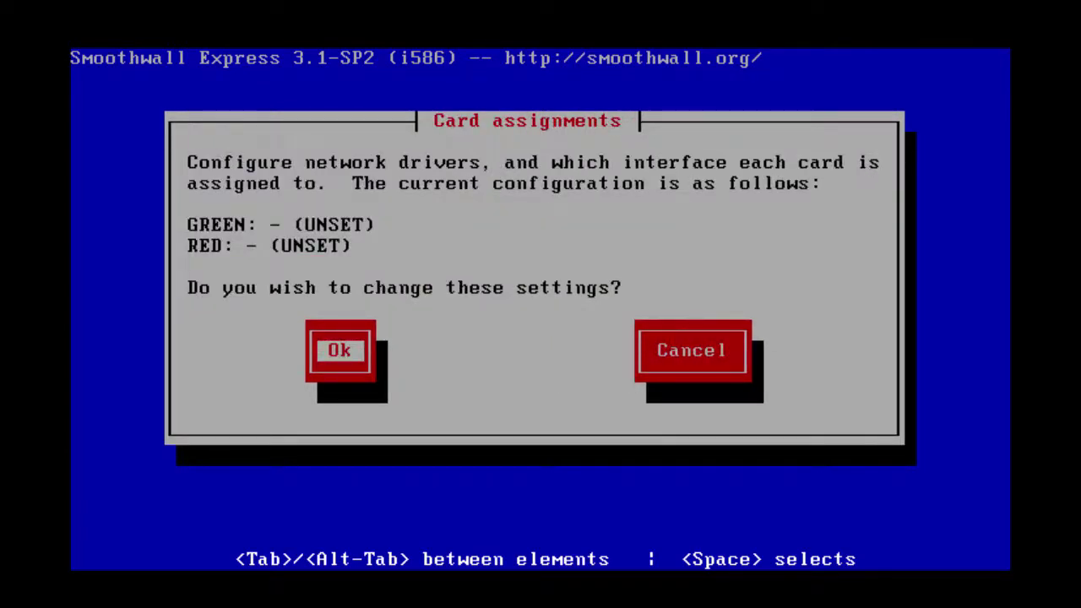
key(Return)
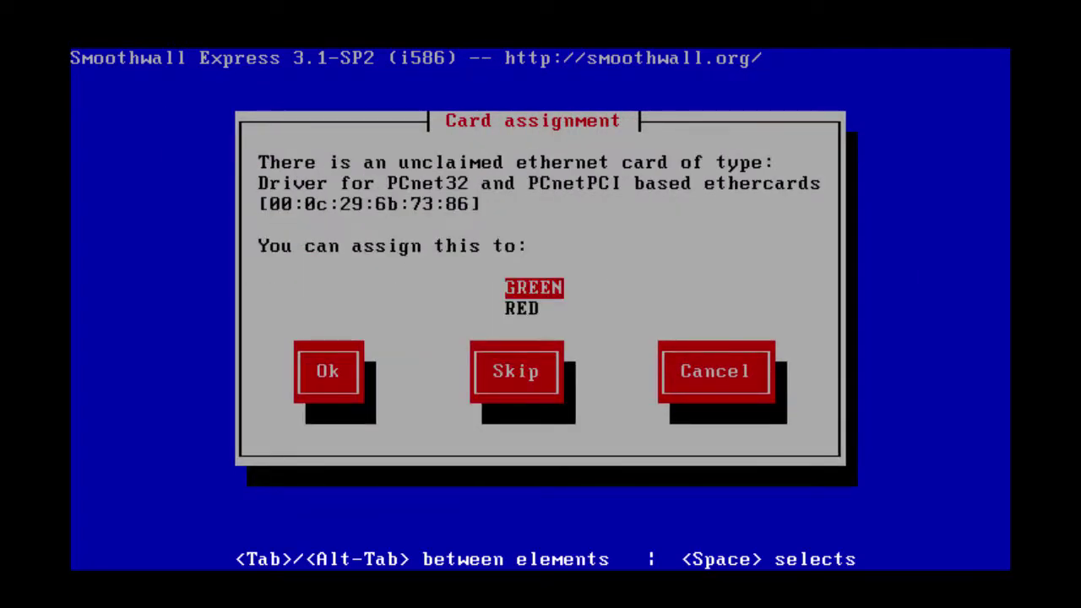
key(Return)
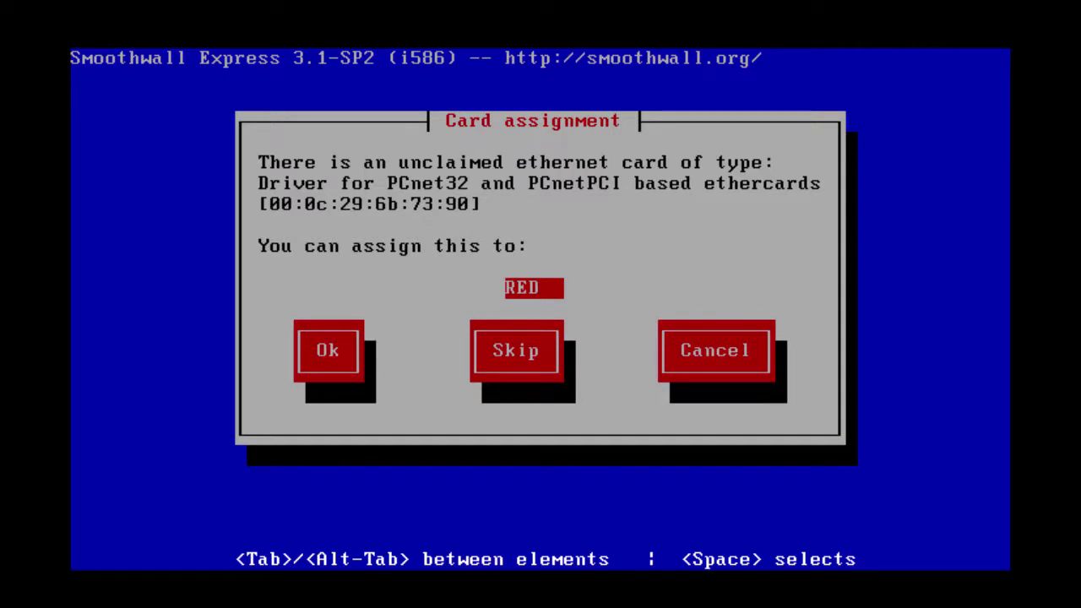
key(Return)
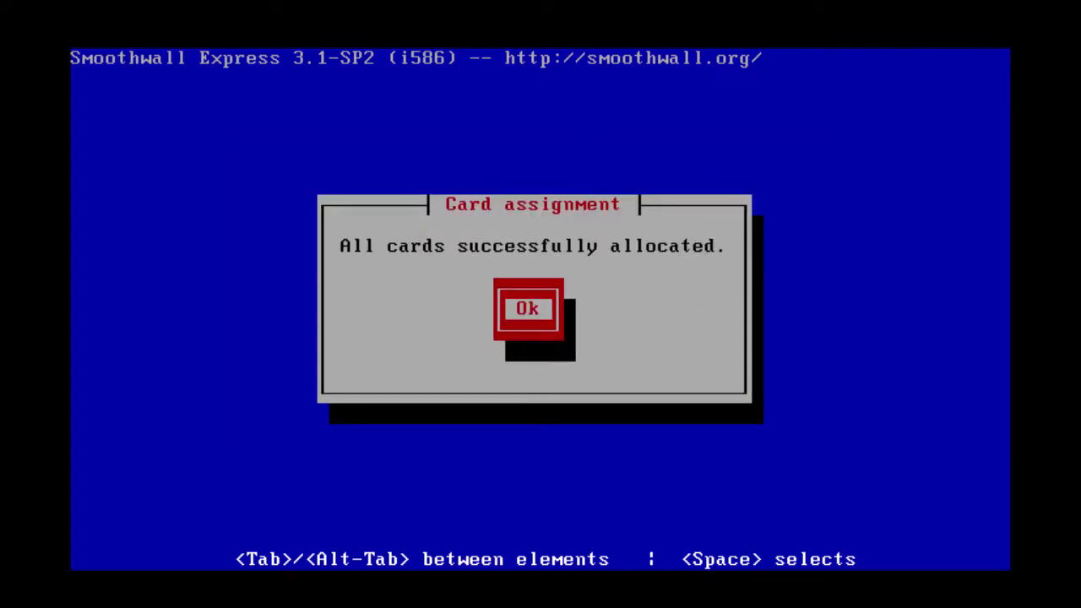
key(Return)
key(Down)
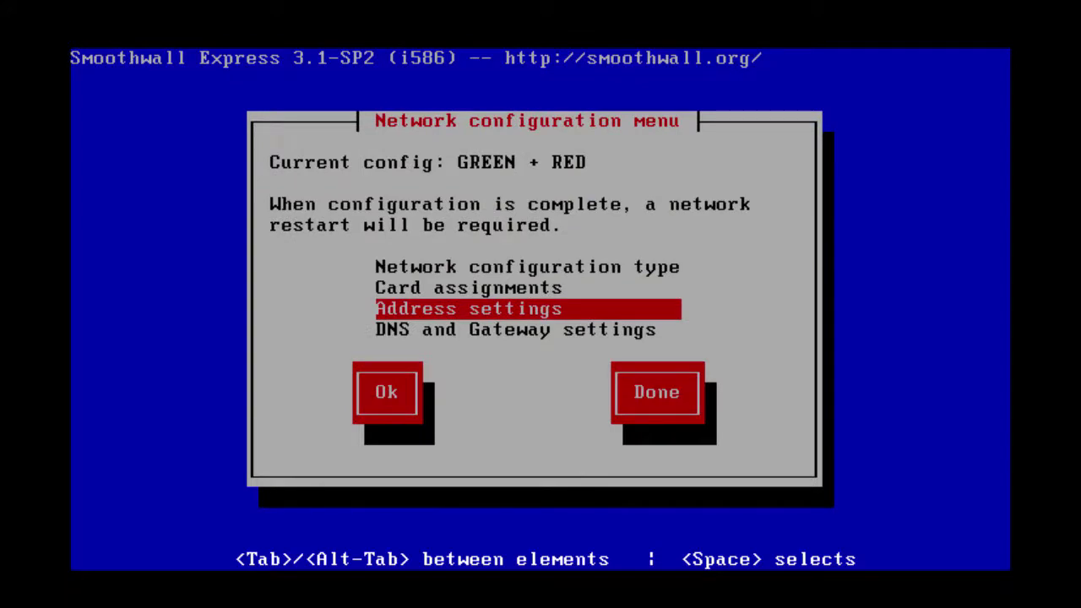
Change the GREEN interface address to 192.168.1.250
key(Return)
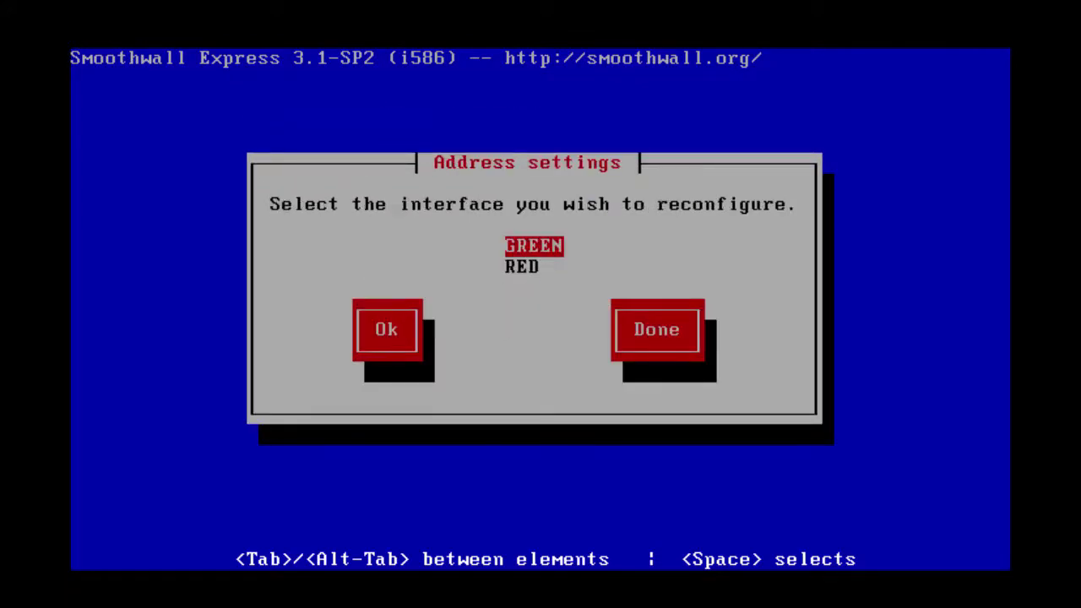
key(Return)
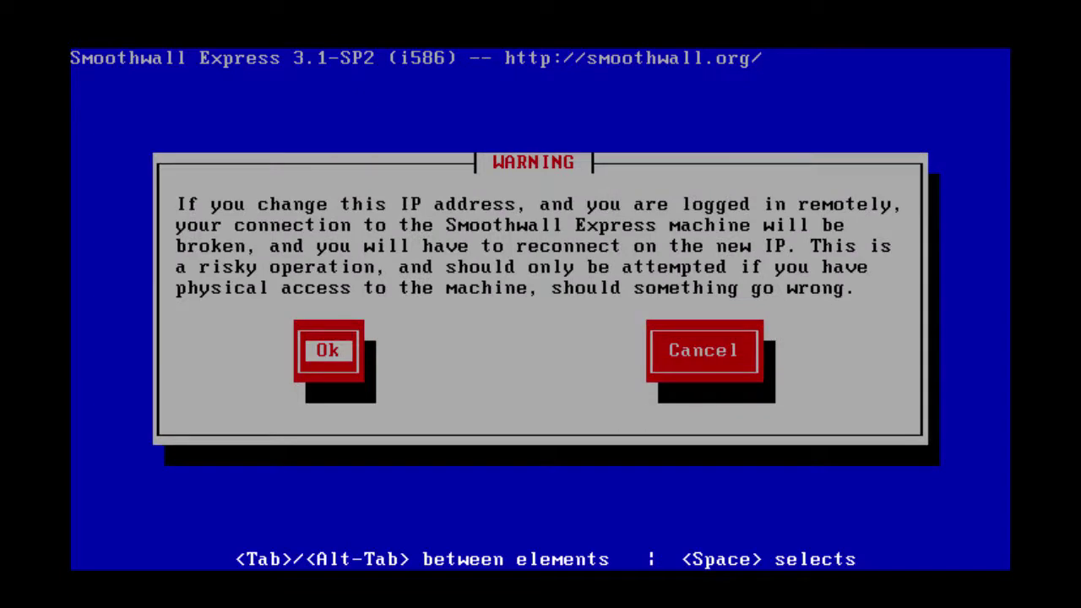
key(Return)
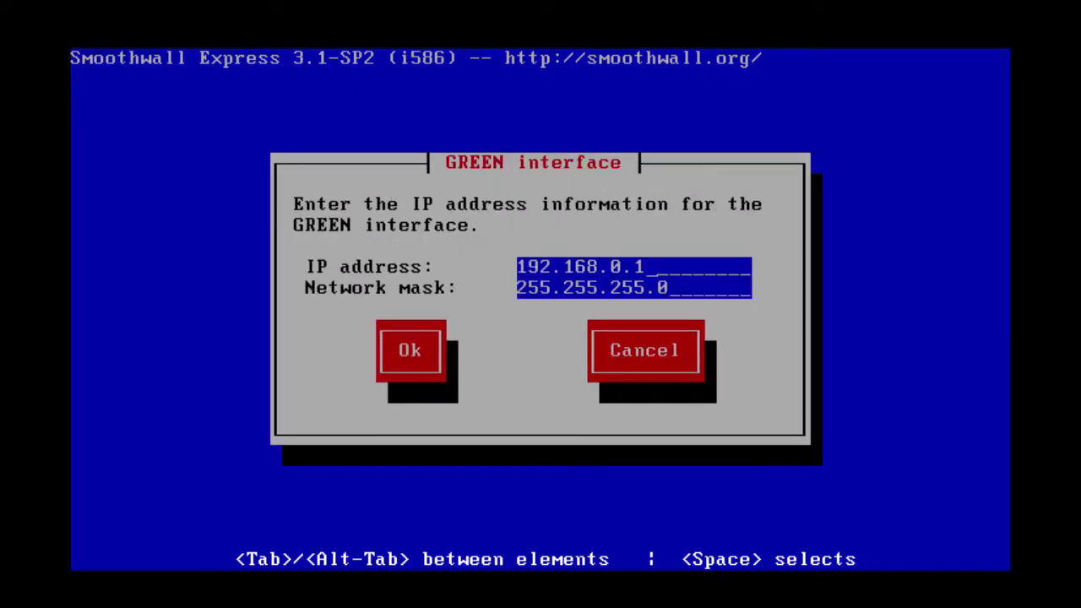
key(BackSpace)
key(BackSpace)
key(BackSpace)
text(1.250)
key(Tab)
key(Tab)
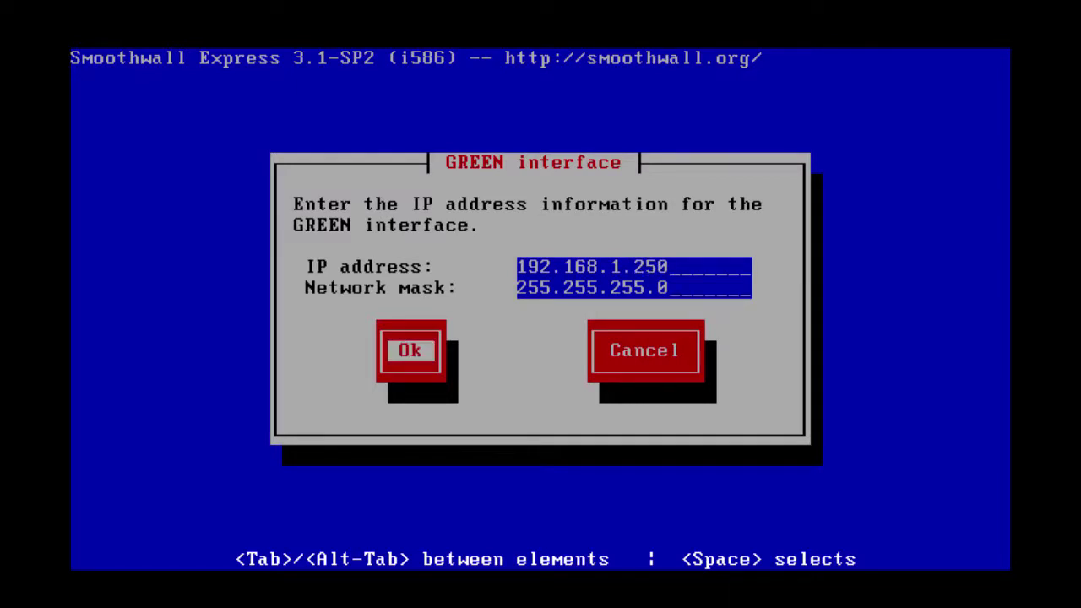
key(Return)
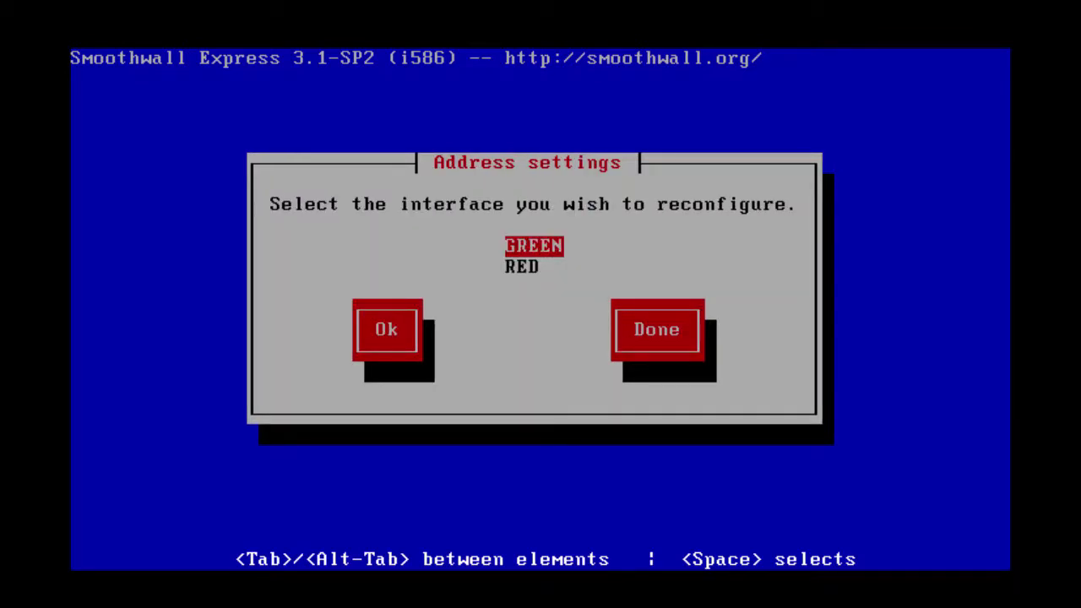
Set the RED interface to obtain its address by DHCP
key(Down)
key(Return)
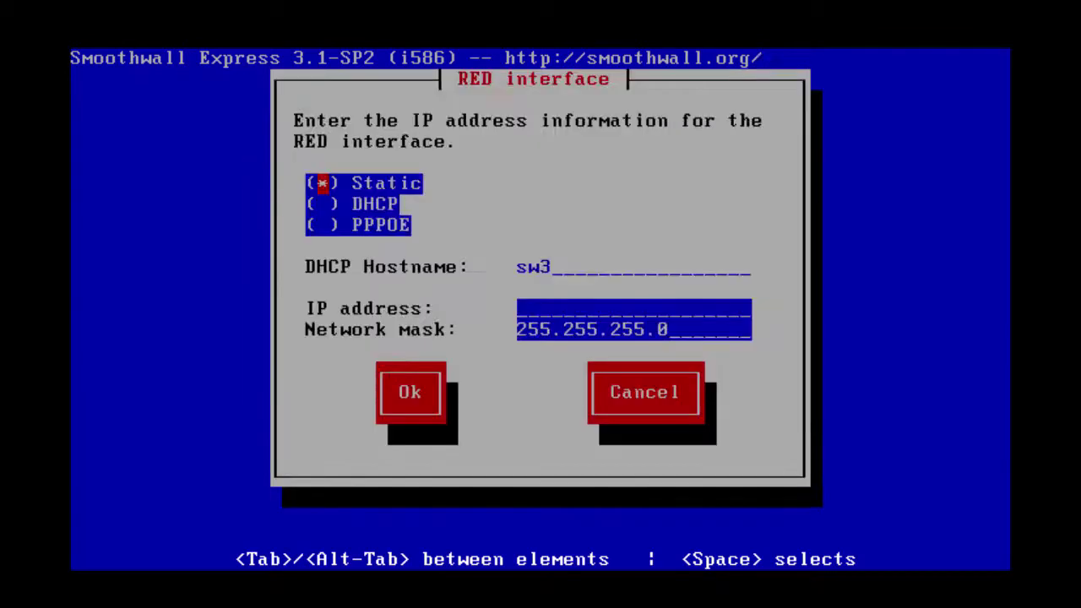
key(Down)
key(space)
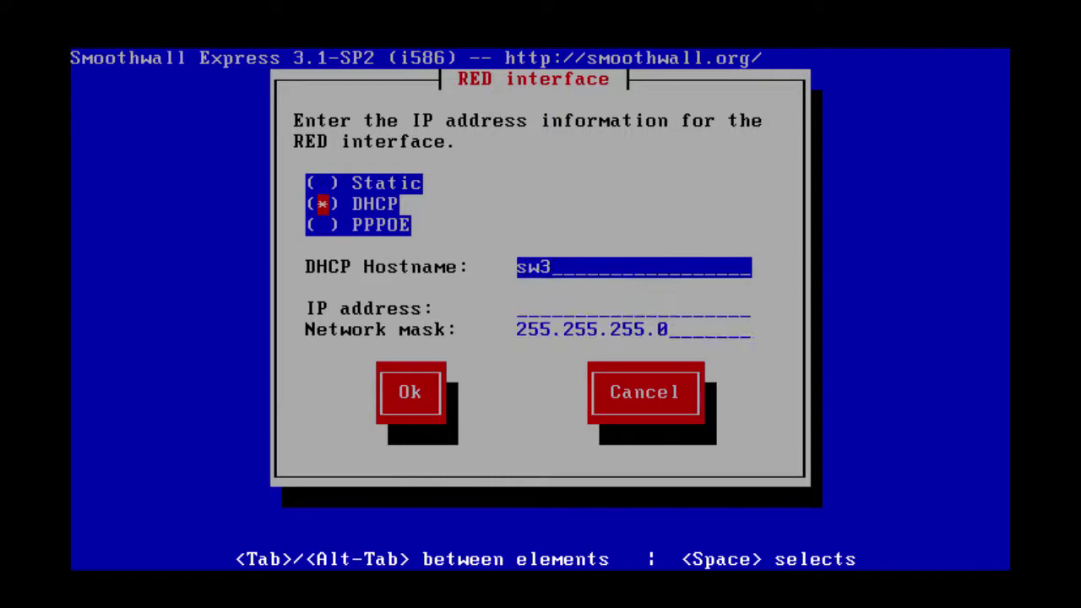
key(Down)
key(Tab)
key(Tab)
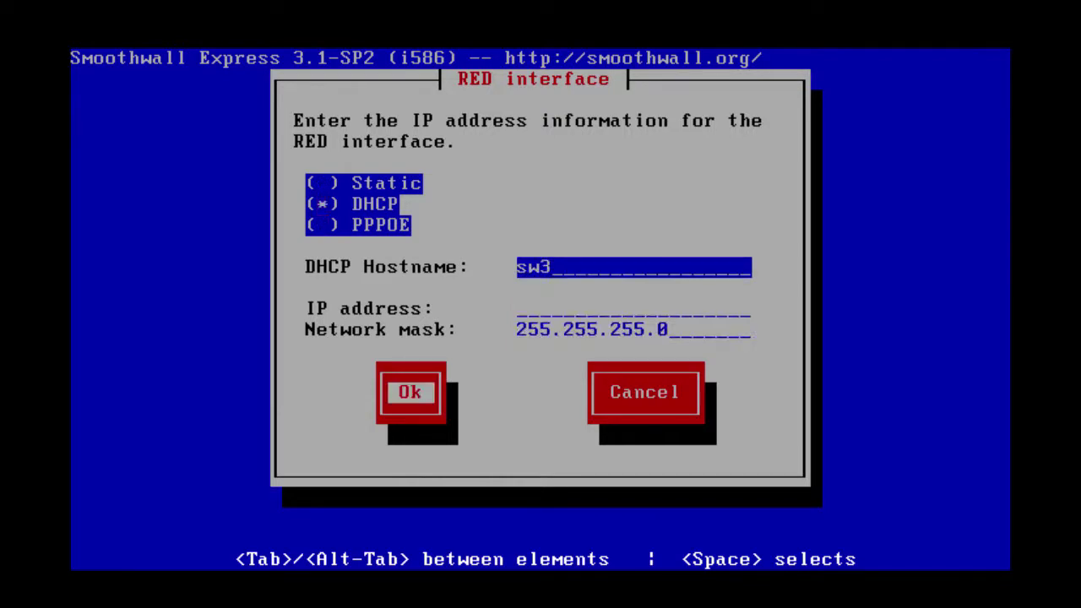
key(Return)
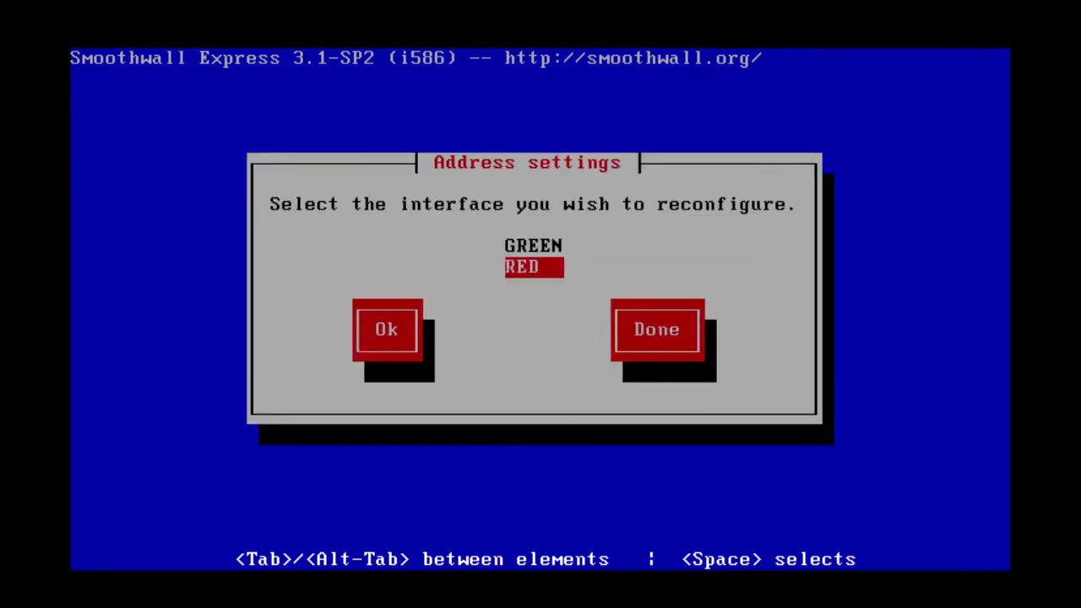
key(Tab)
key(Tab)
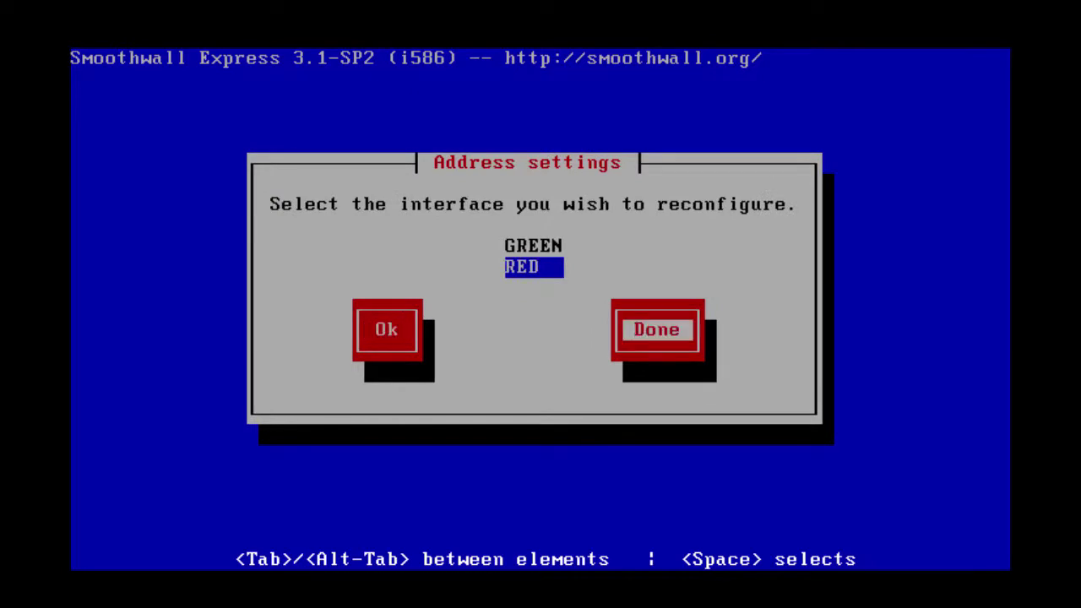
key(Return)
Enter DNS servers 8.8.8.8 and 8.8.4.4 with default gateway 192.168.0.1
key(Down)
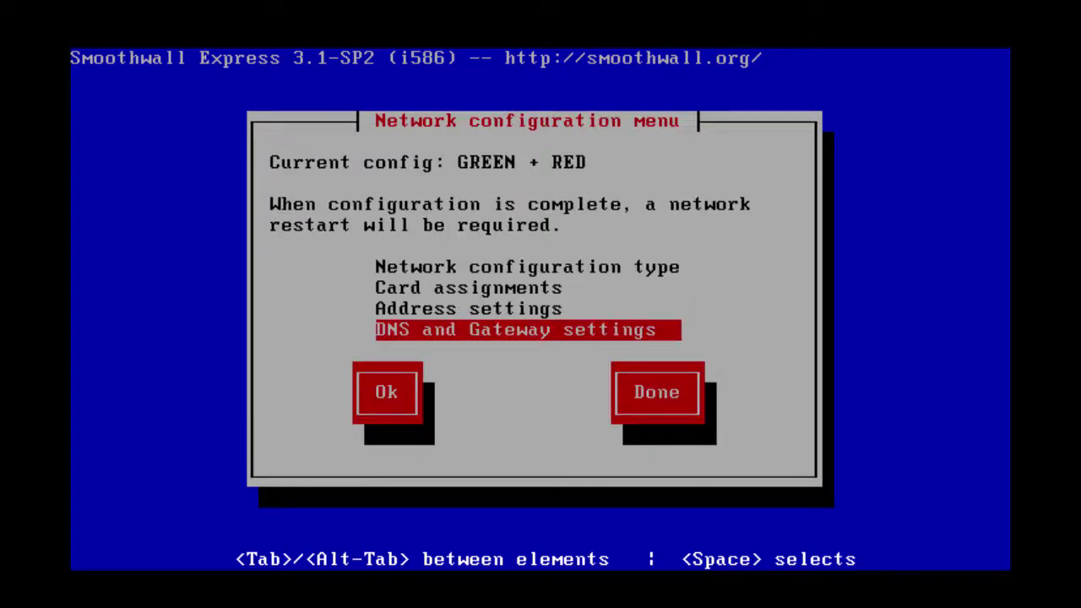
key(Return)
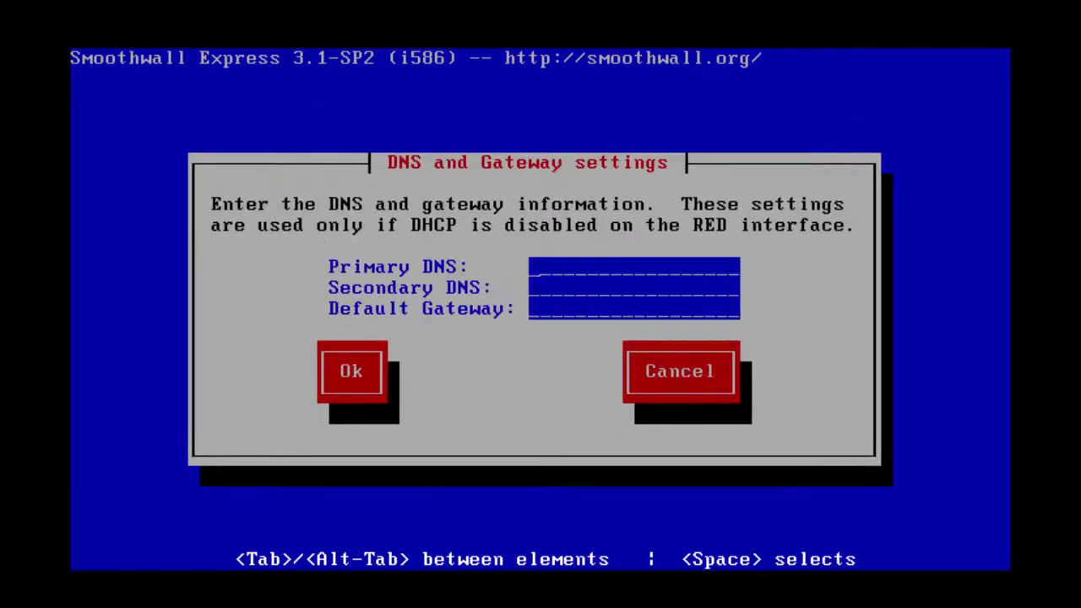
text(8.8.8.8)
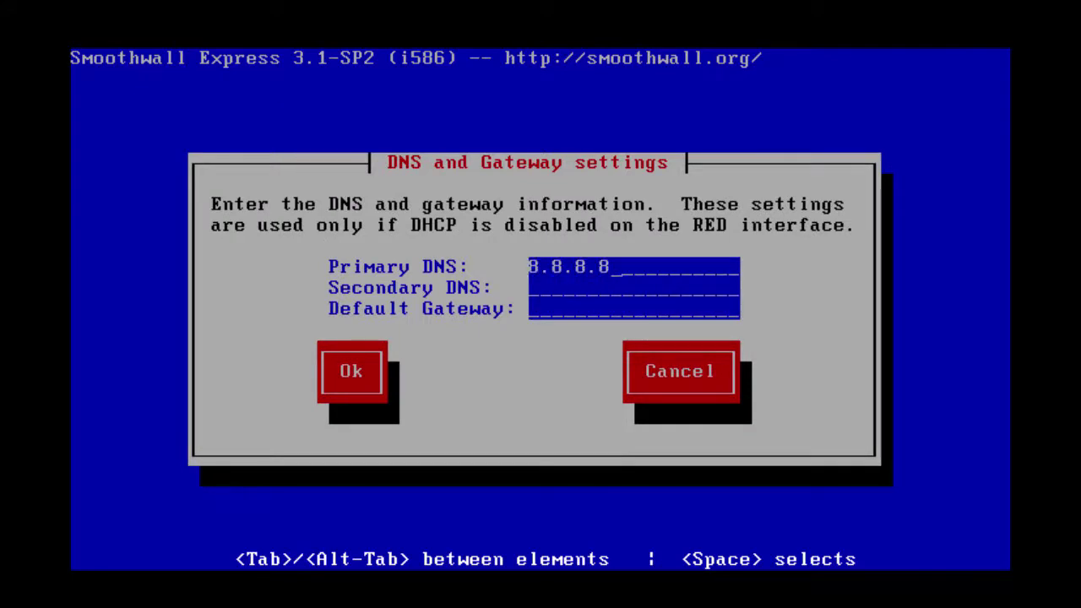
key(Tab)
text(8.8.4.4)
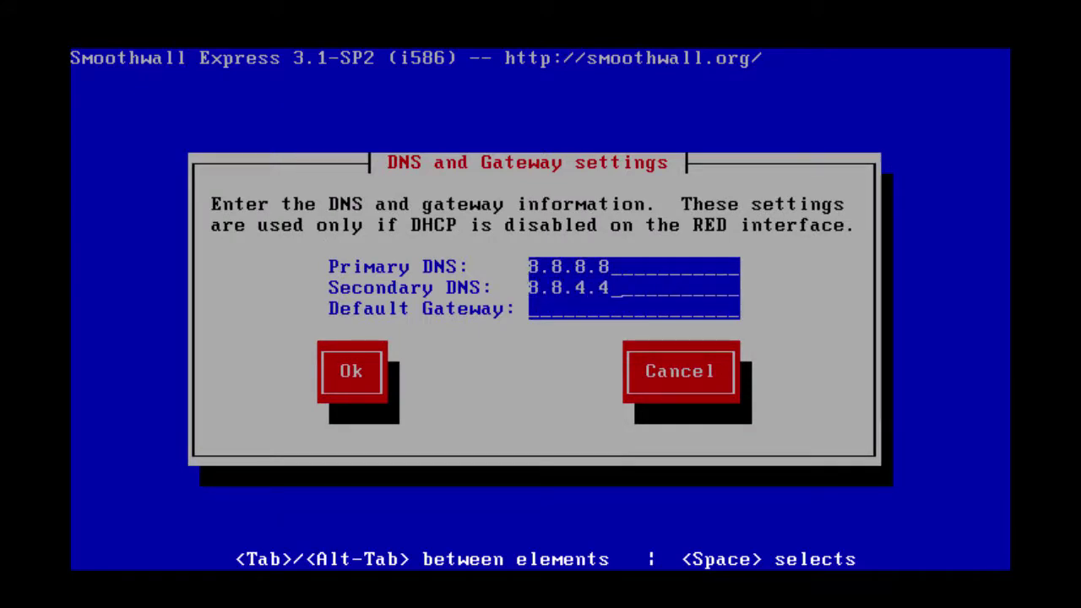
key(Tab)
text(192)
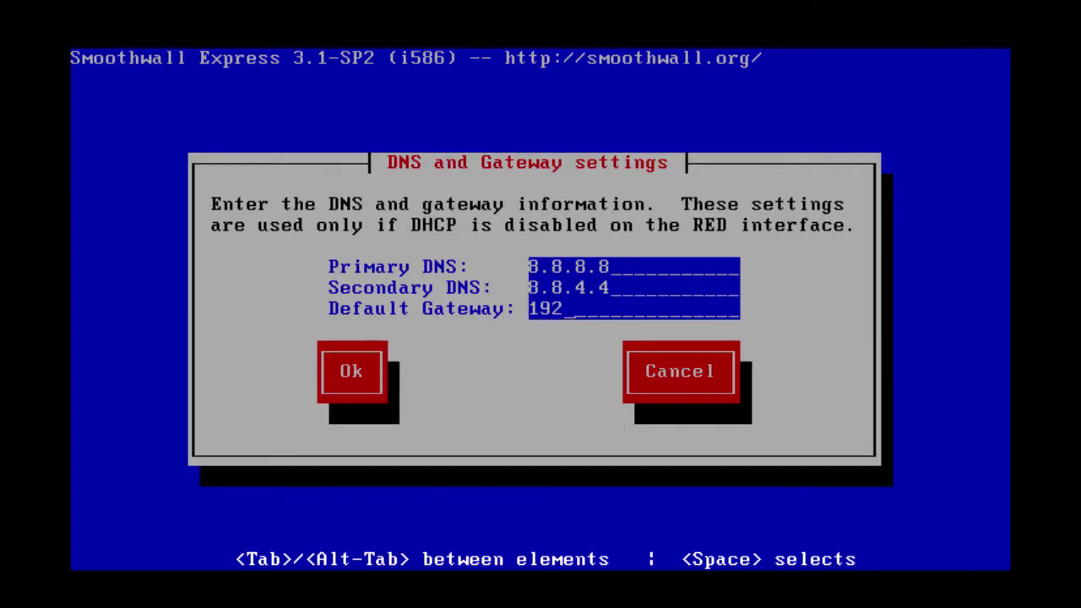
text(.168.0.1)
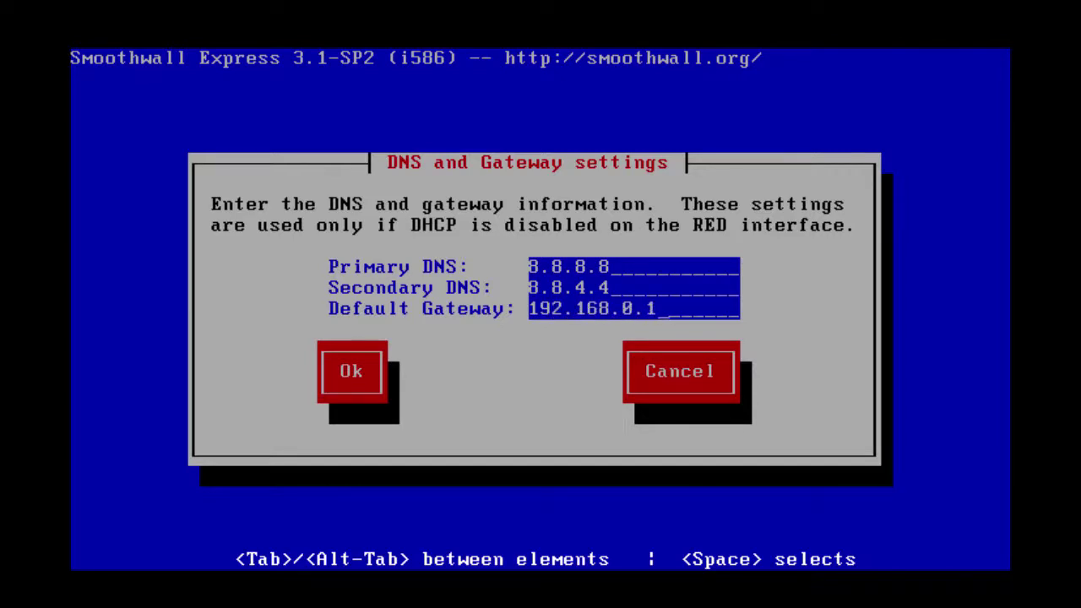
key(Tab)
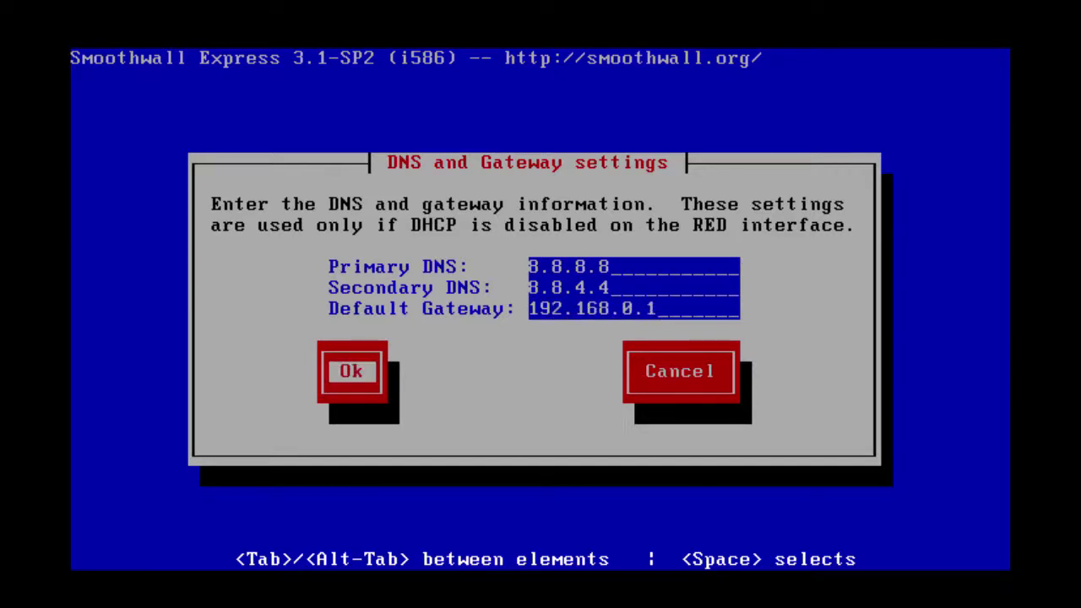
key(Return)
Finish the network configuration and the section menu to move on to passwords
key(Tab)
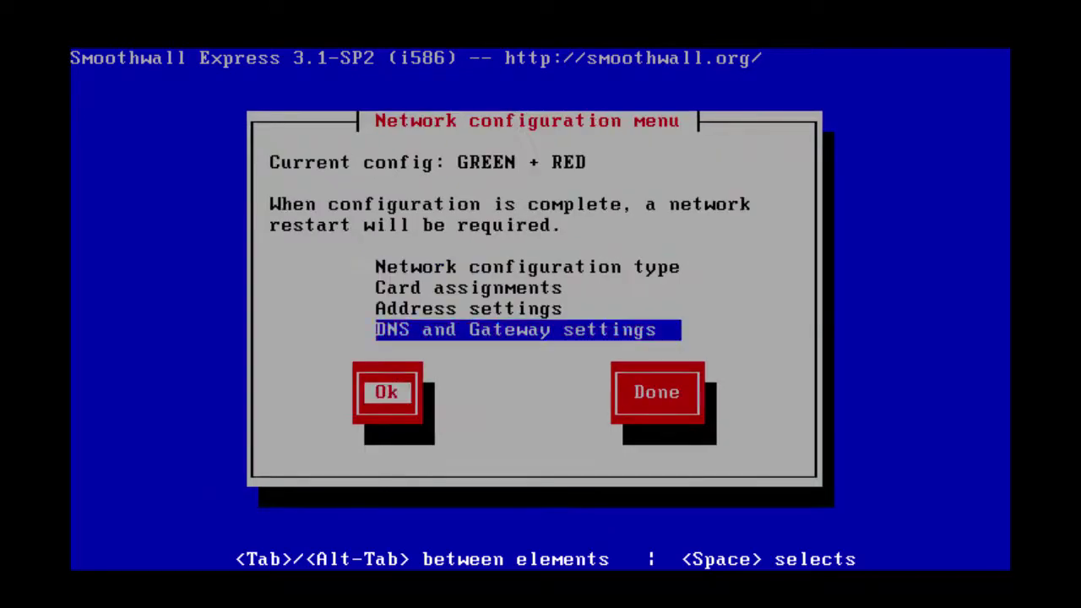
key(Tab)
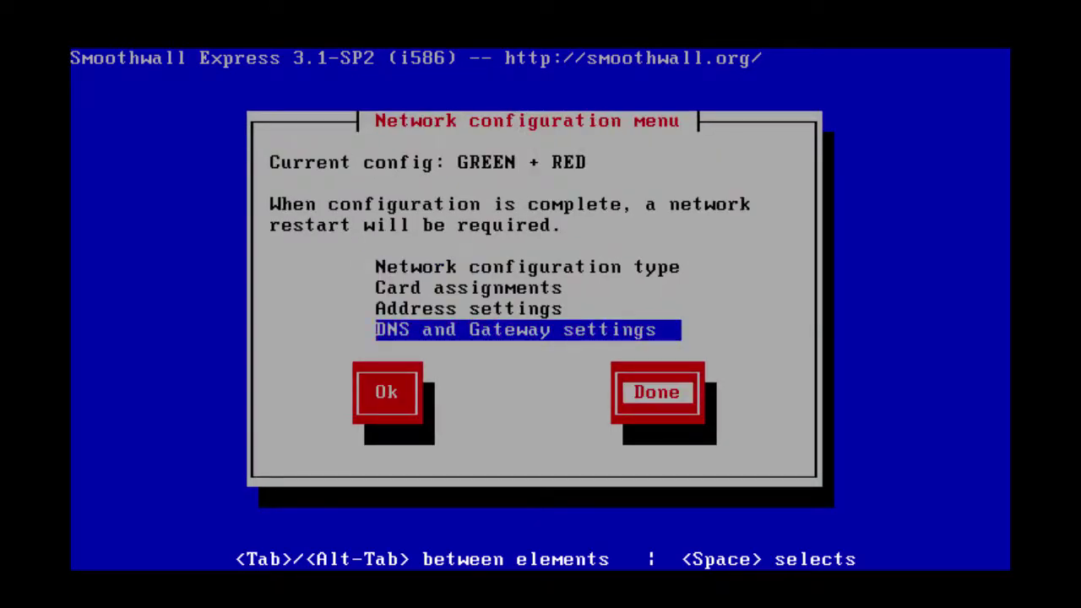
key(Return)
key(Tab)
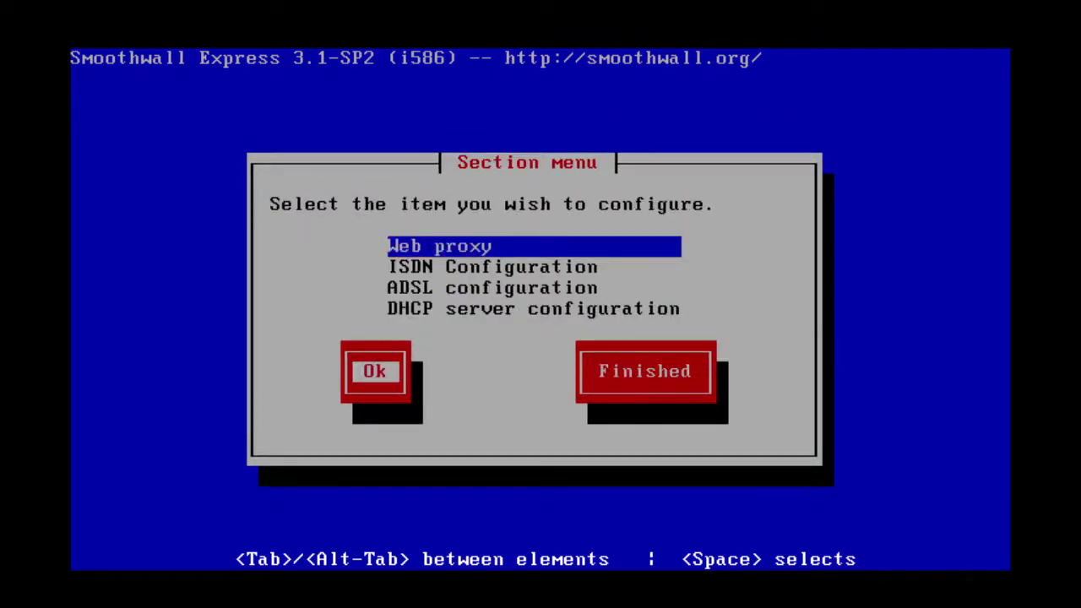
key(Tab)
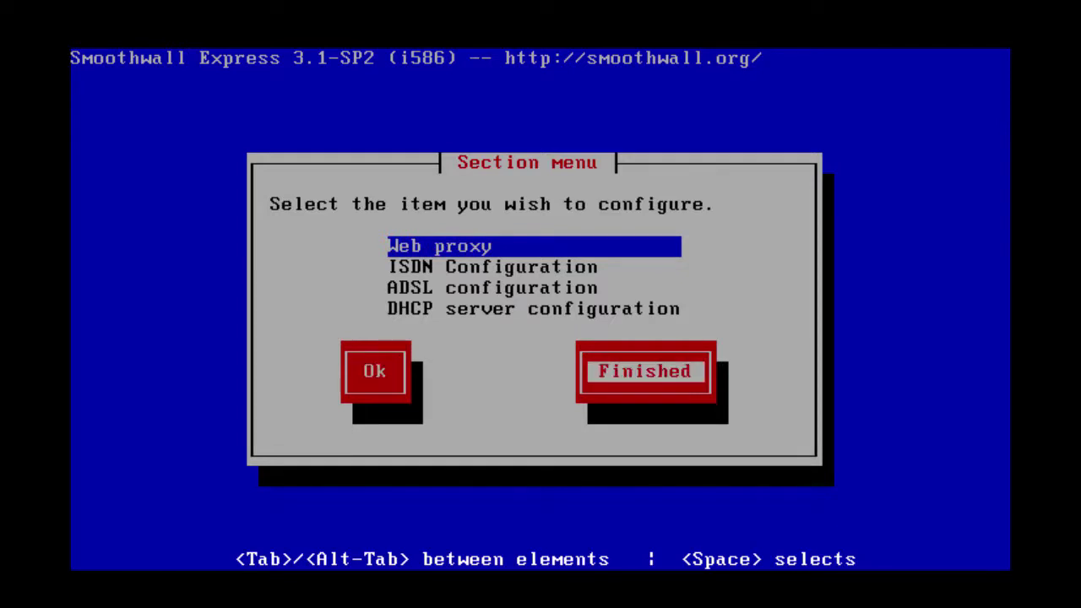
key(Return)
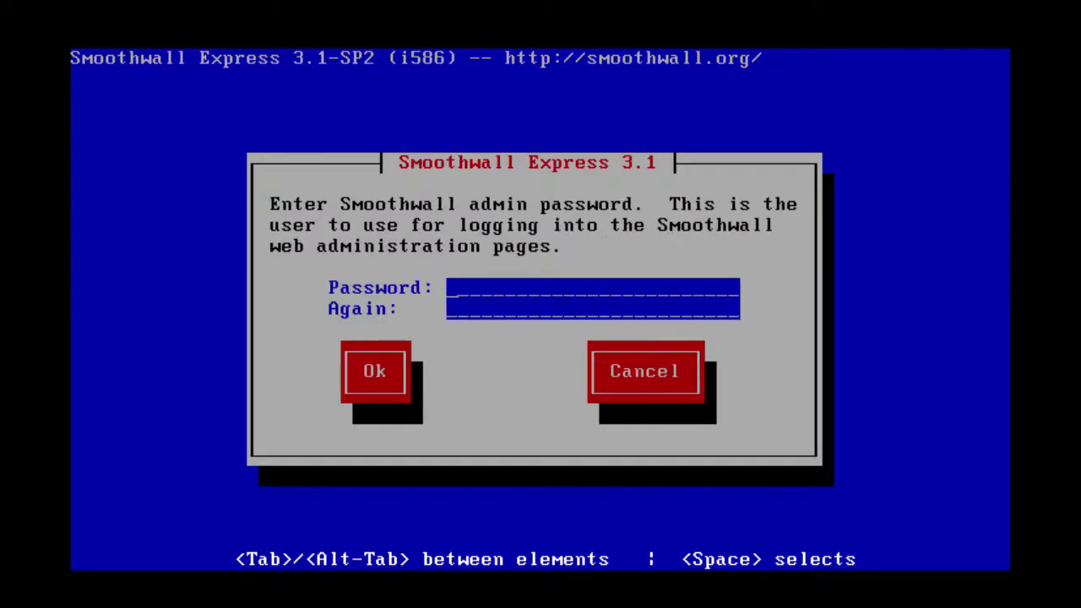
Enter and confirm the Smoothwall admin password
text(********)
key(Tab)
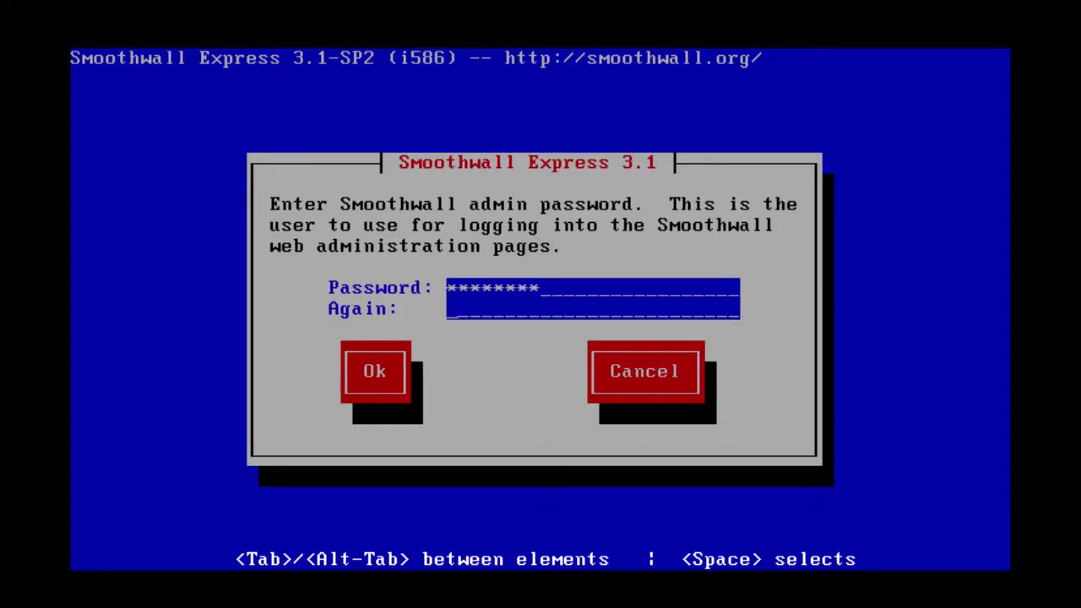
text(********)
key(Tab)
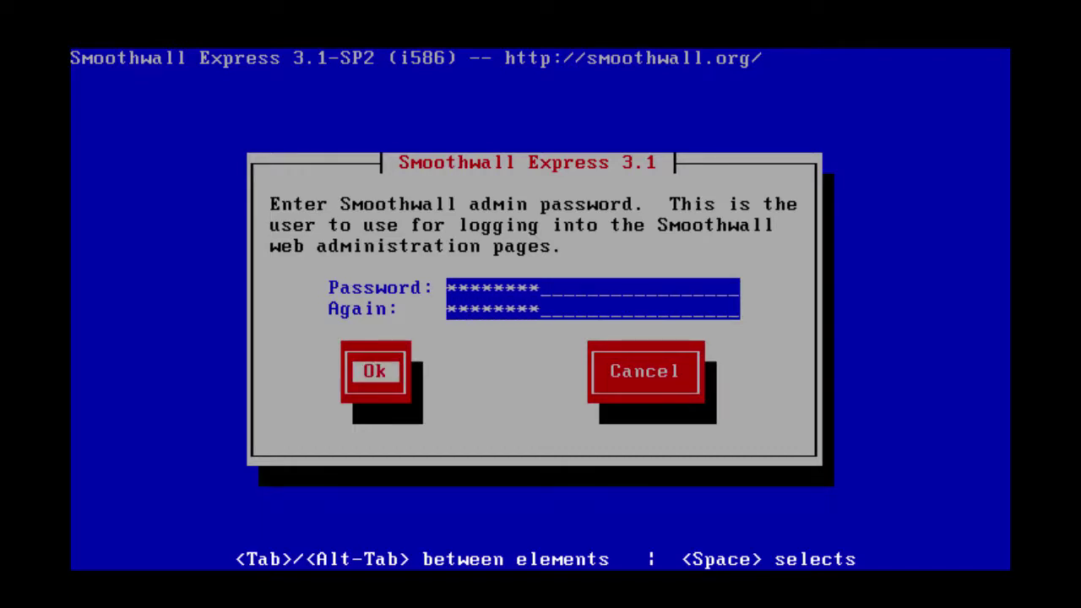
key(Return)
Enter and confirm the root password, then reboot the firewall to complete setup
text(********)
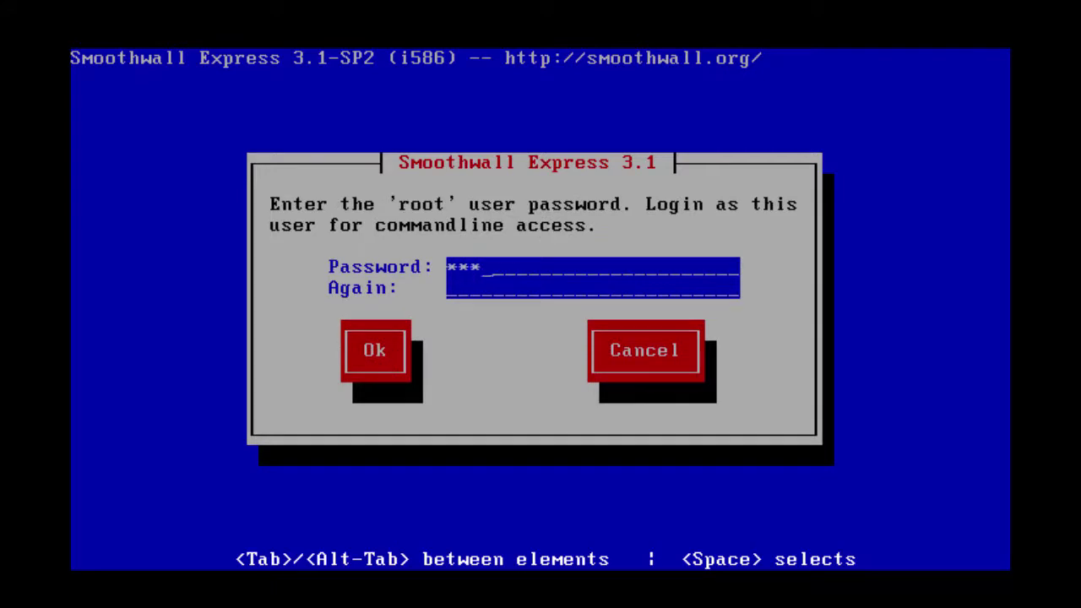
key(Tab)
text(********)
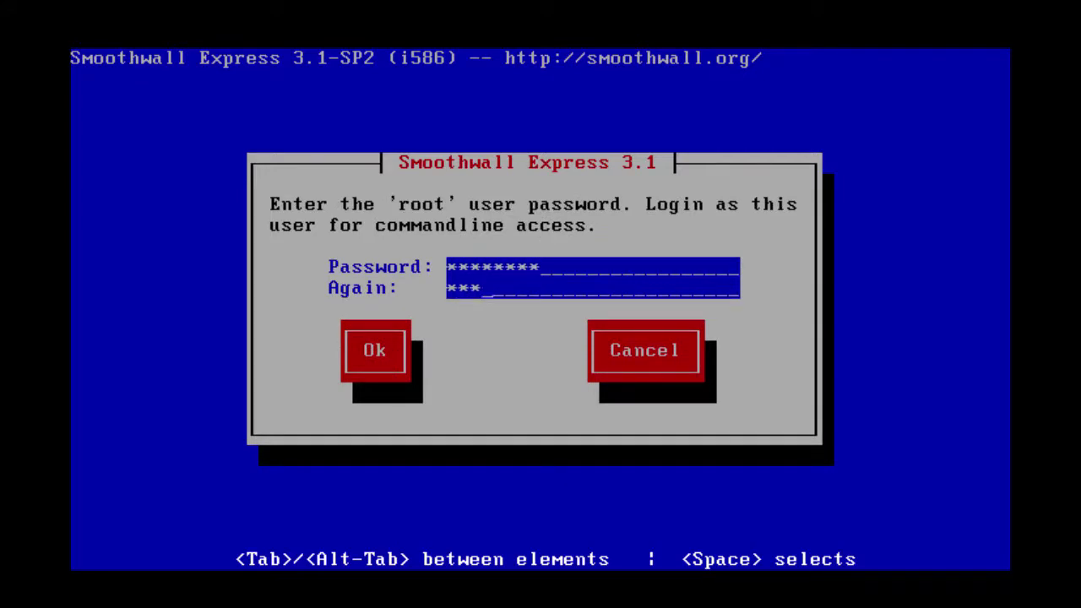
key(Tab)
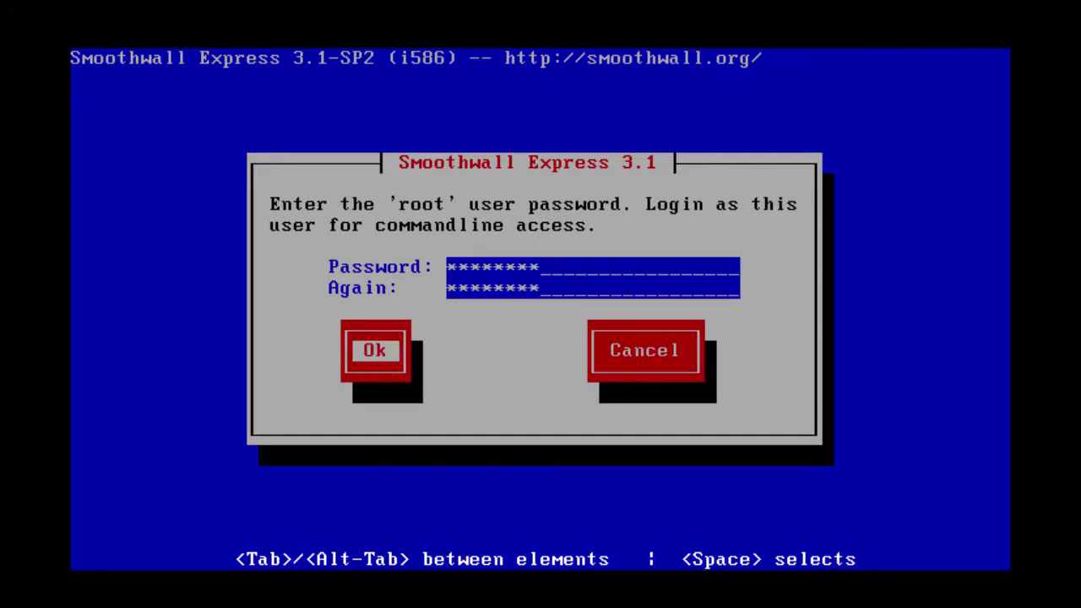
key(Return)
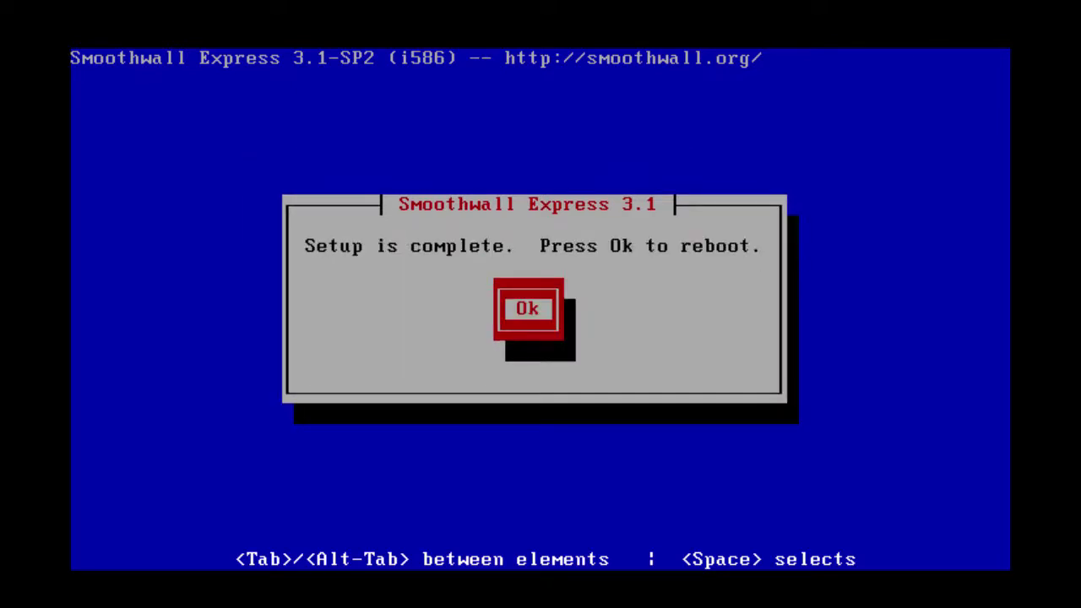
key(Return)
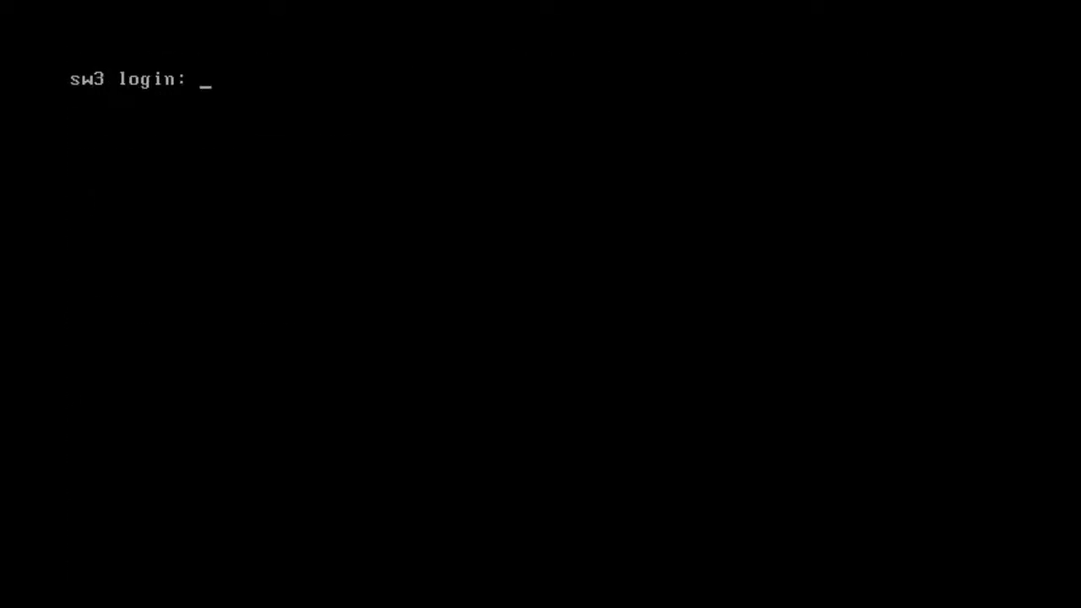
Log in to the sw3 console as root and run whoami
text(root)
key(Return)
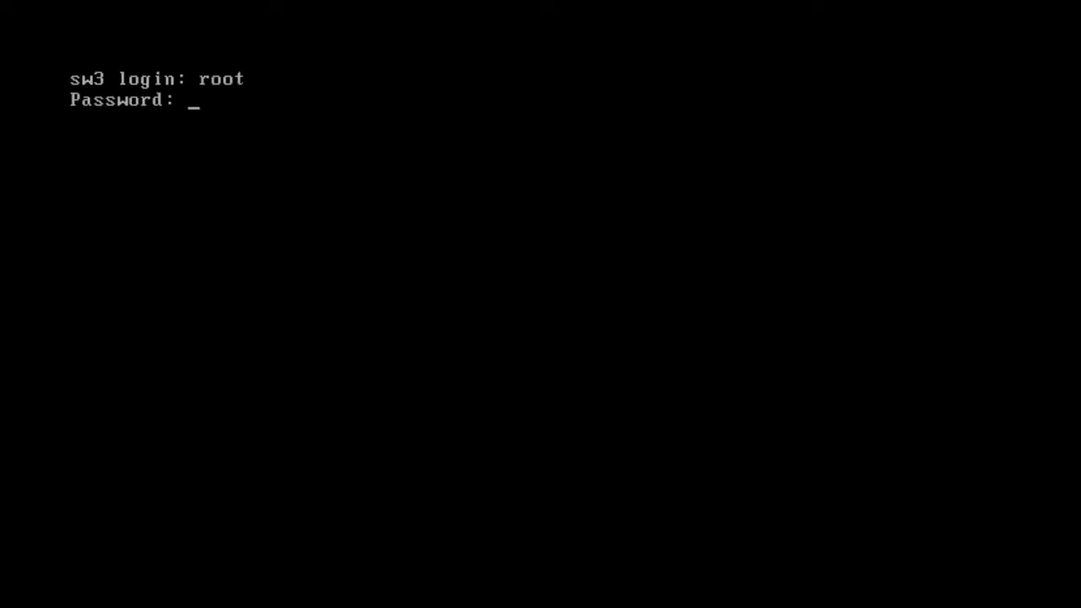
key(Return)
key(Return)
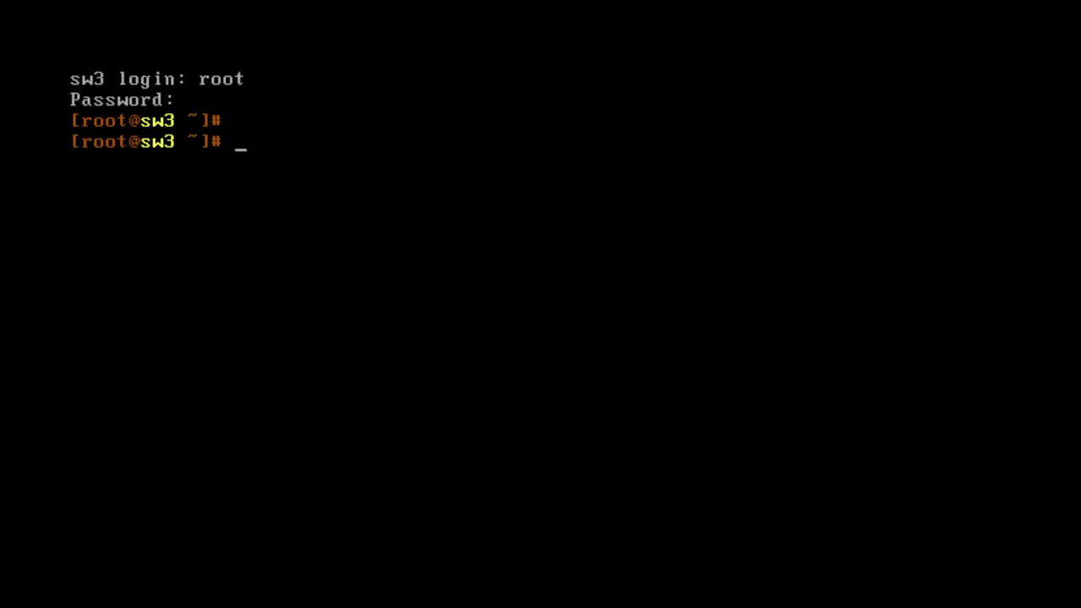
text(whoami)
key(Return)
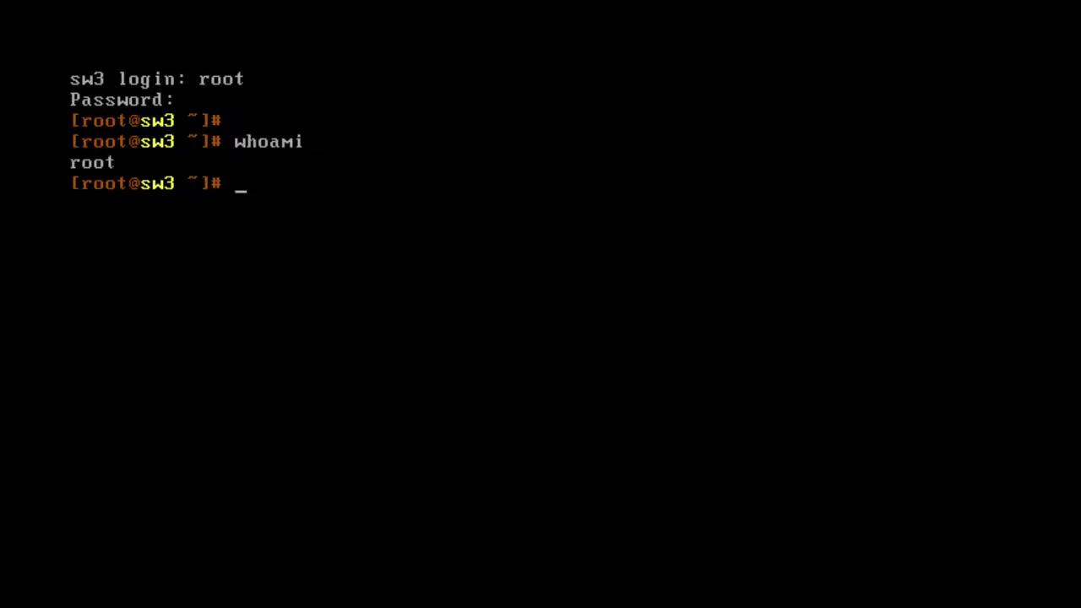
text(uname -a)
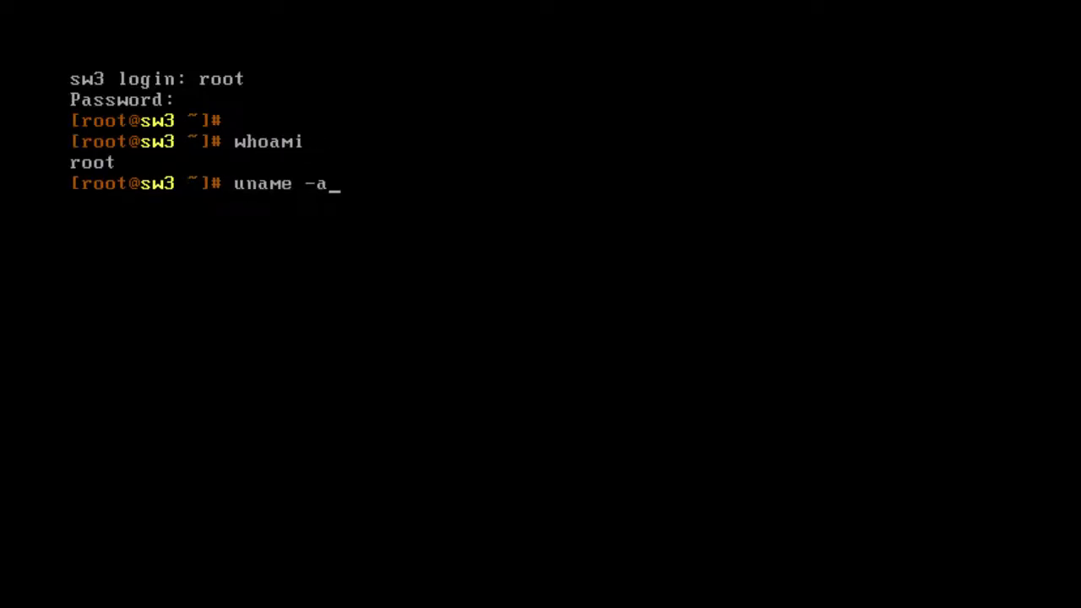
key(Return)
key(Return)
text(p)
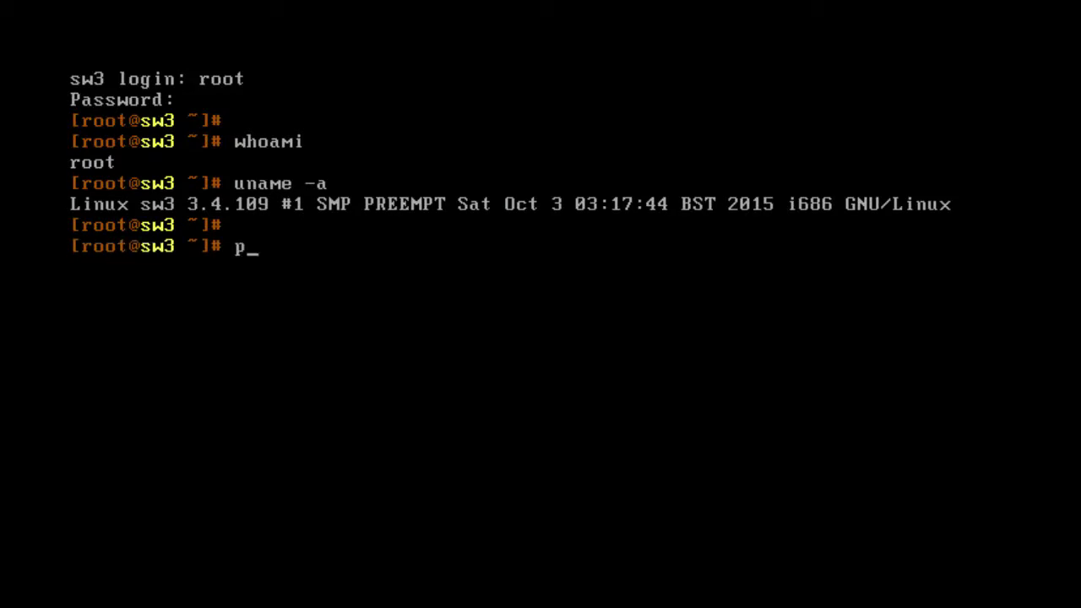
text(ing -c 3 www.)
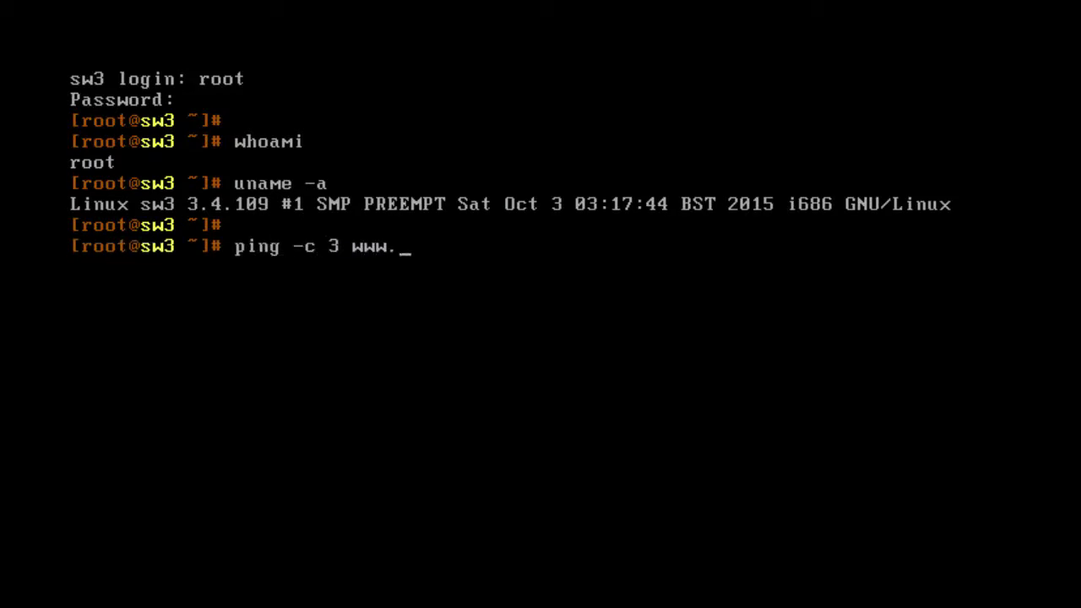
text(google.com)
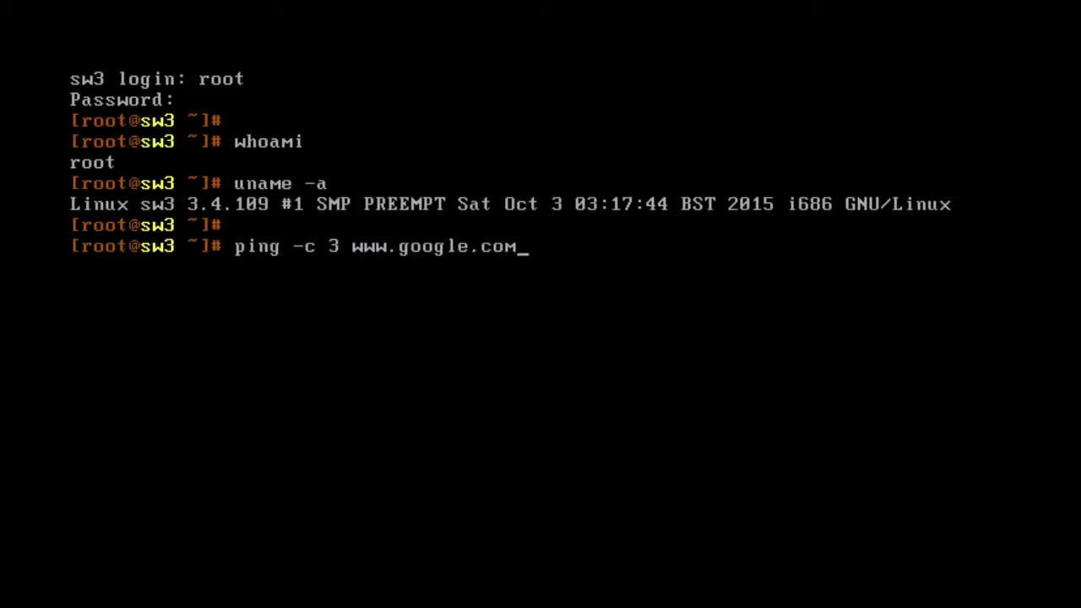
key(Return)
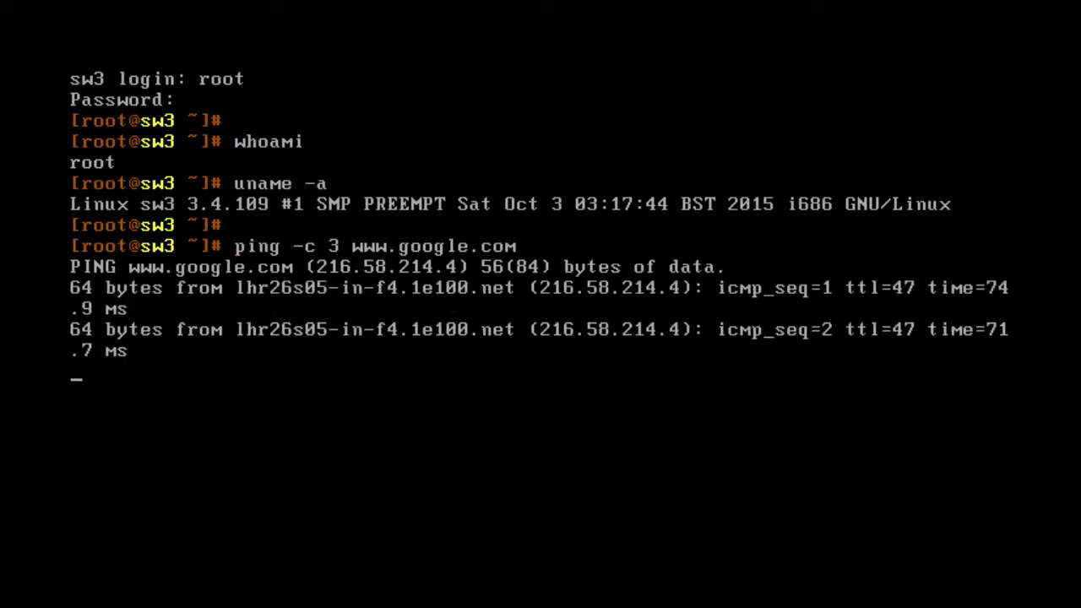
Clear the screen, list interfaces with ifconfig | more, and quit the pager
text(clear)
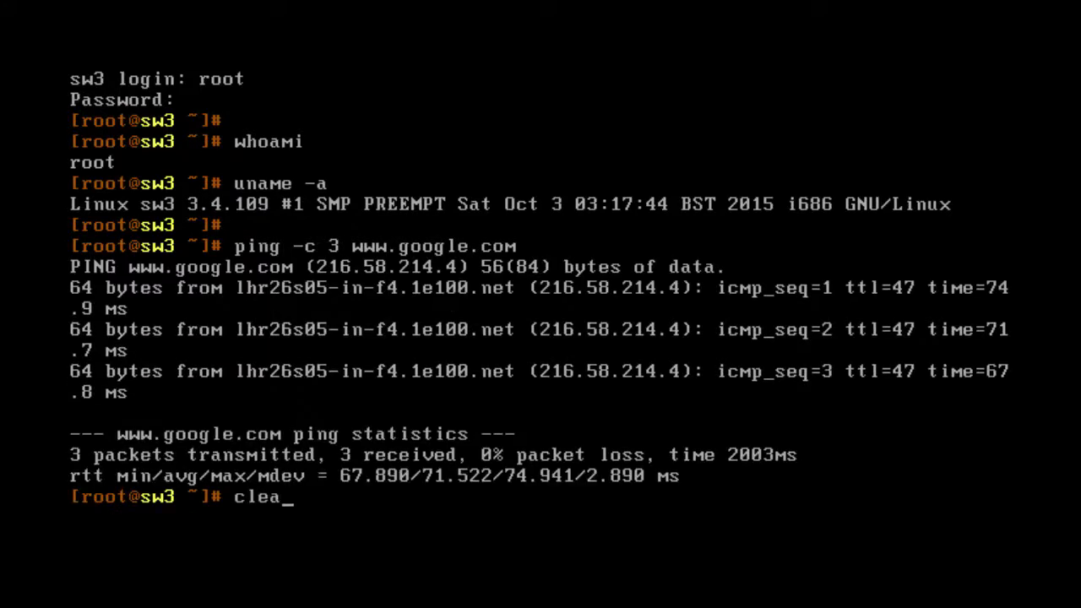
key(Return)
key(Return)
text(i)
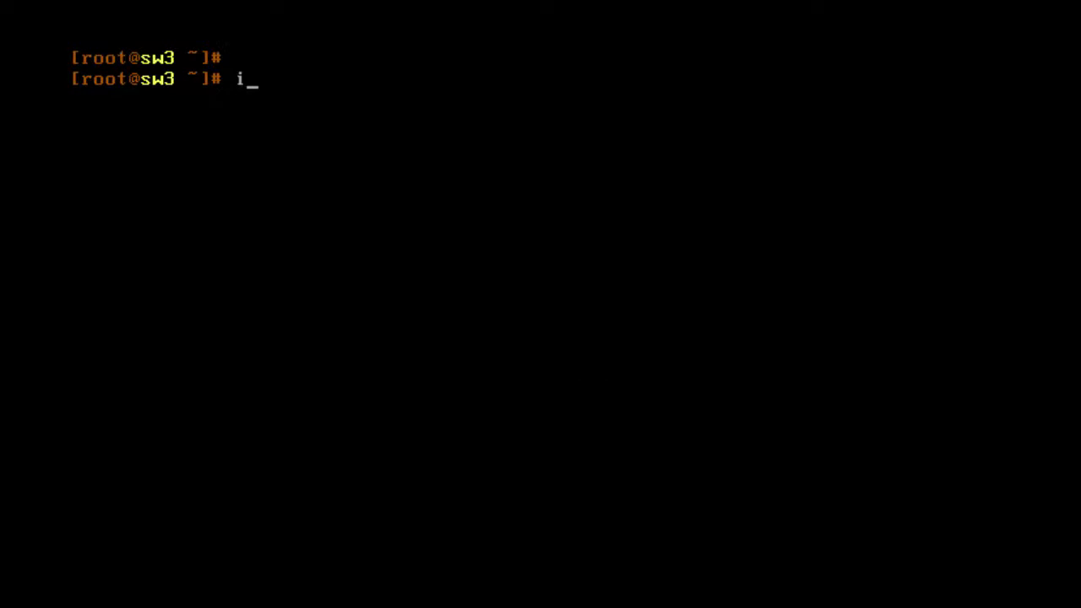
text(fconfig | more)
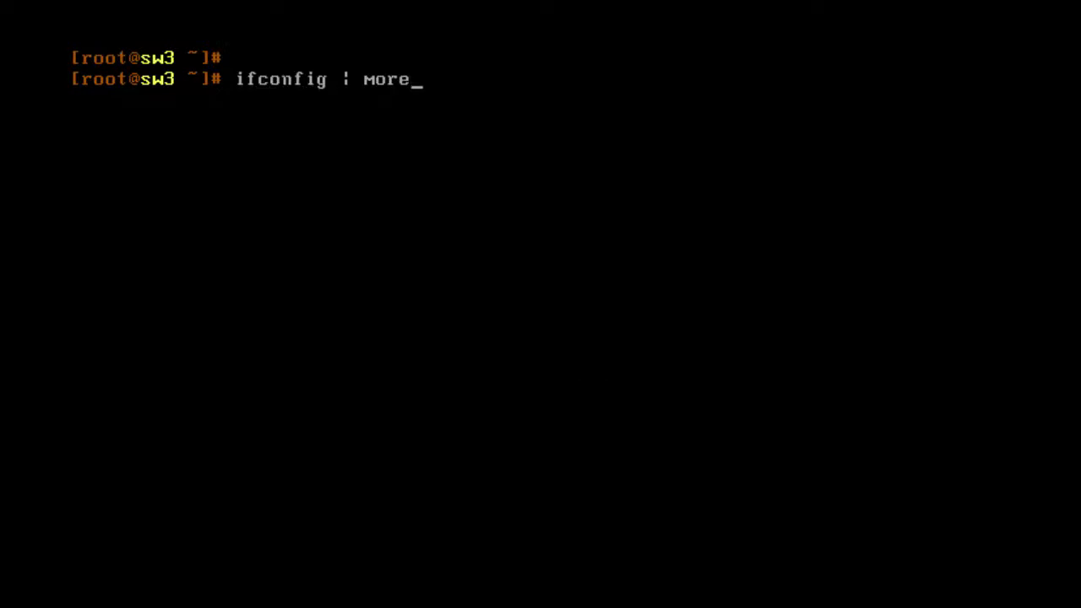
key(Return)
key(q)
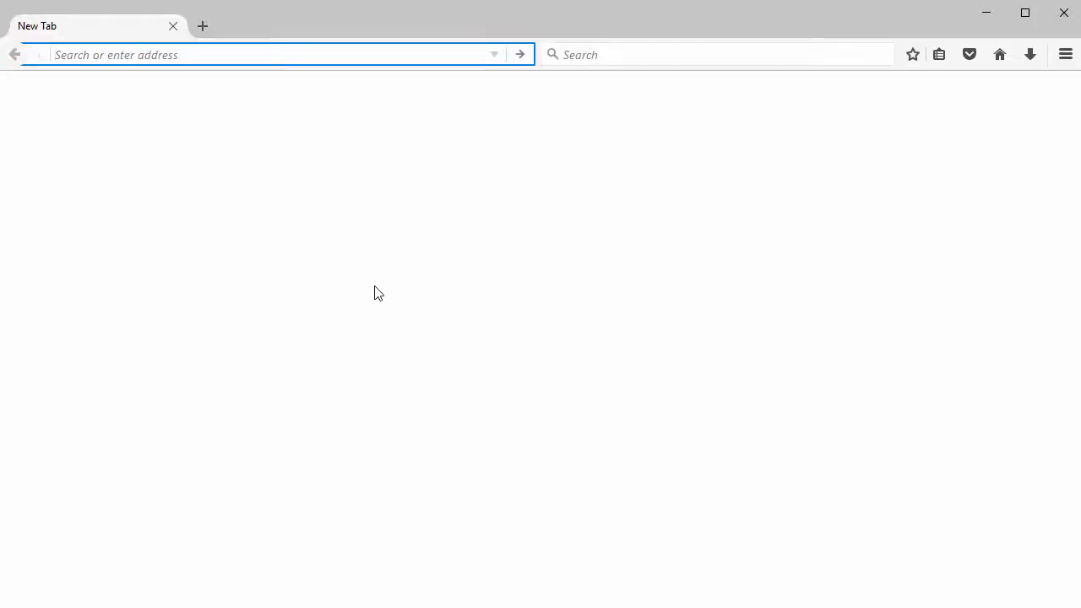
Sign in as admin at 192.168.1.250:81 and decline saving the login
text(192.168.)
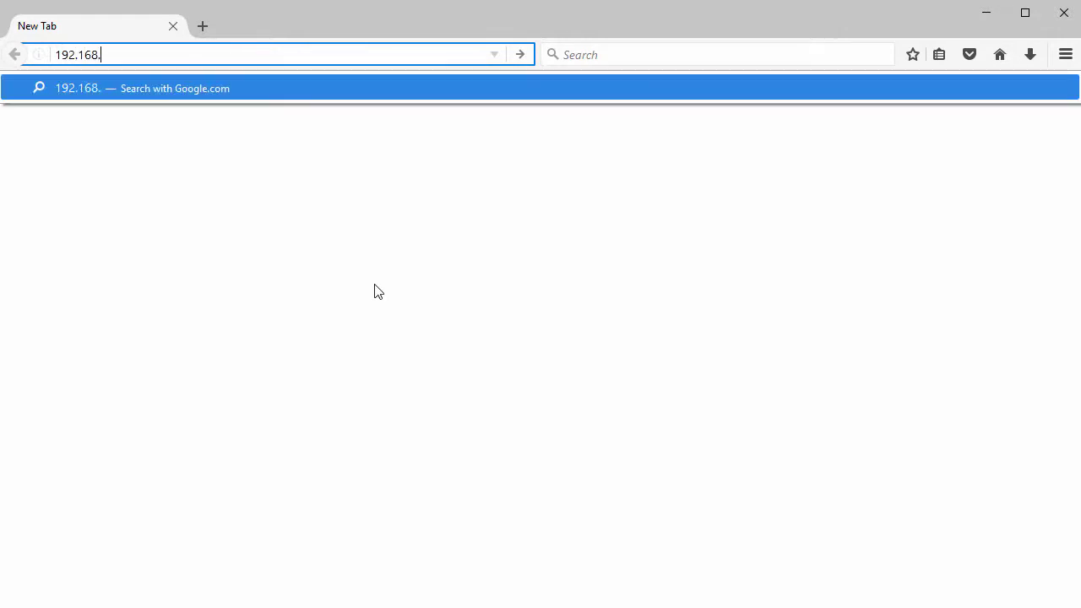
text(1.250:81)
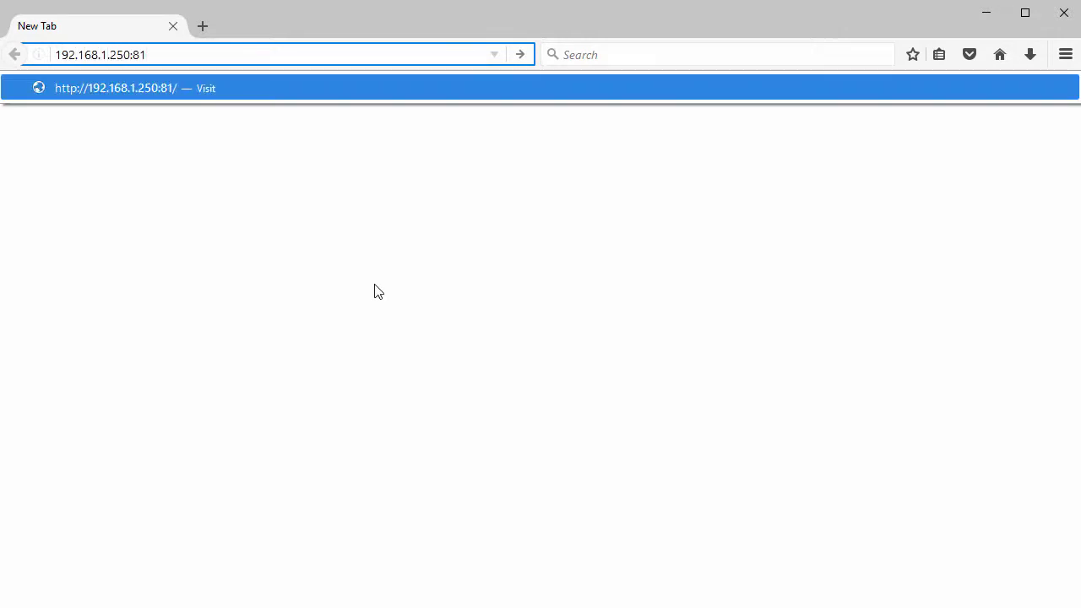
key(Return)
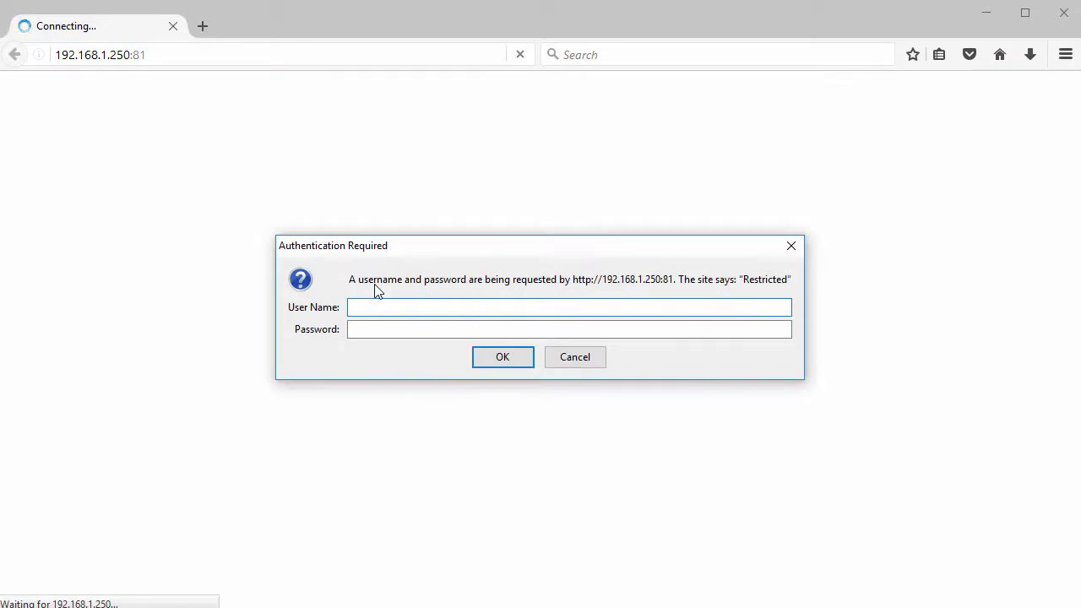
text(admin)
key(Tab)
text(1234)
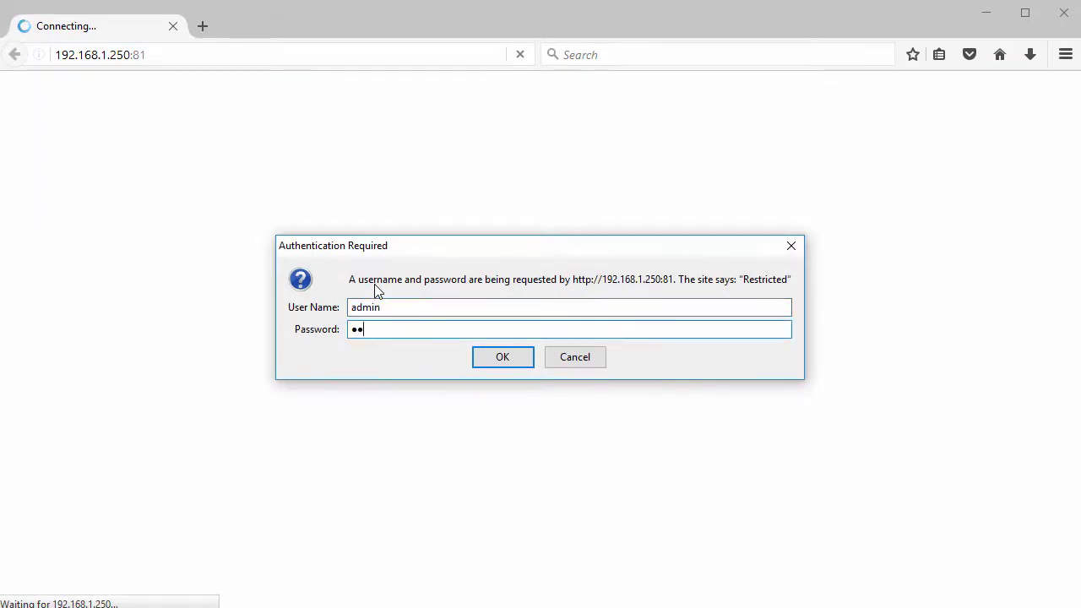
text(5678)
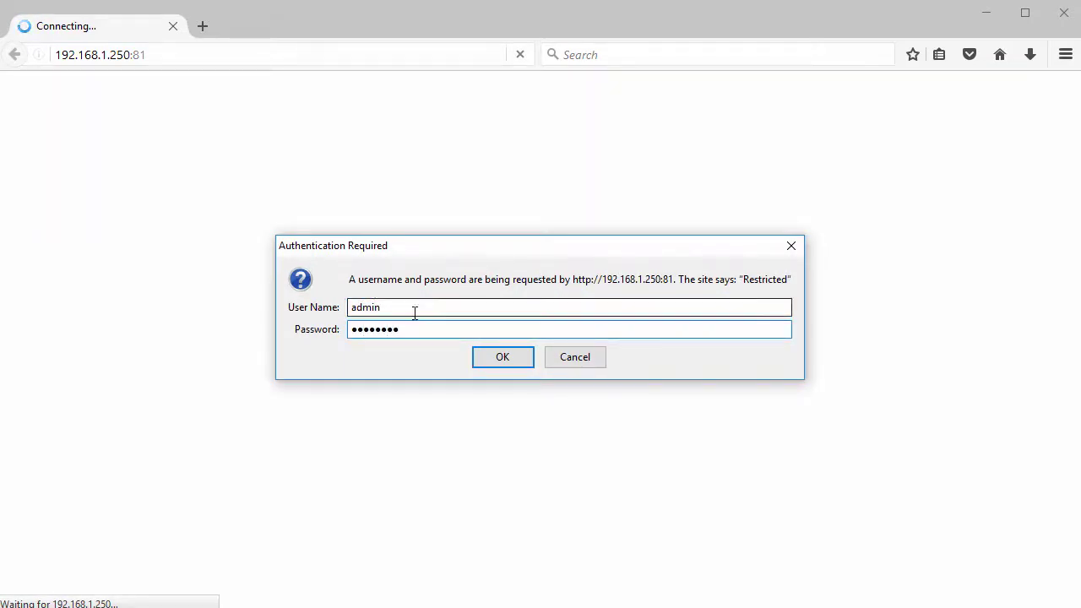
click(501, 361)
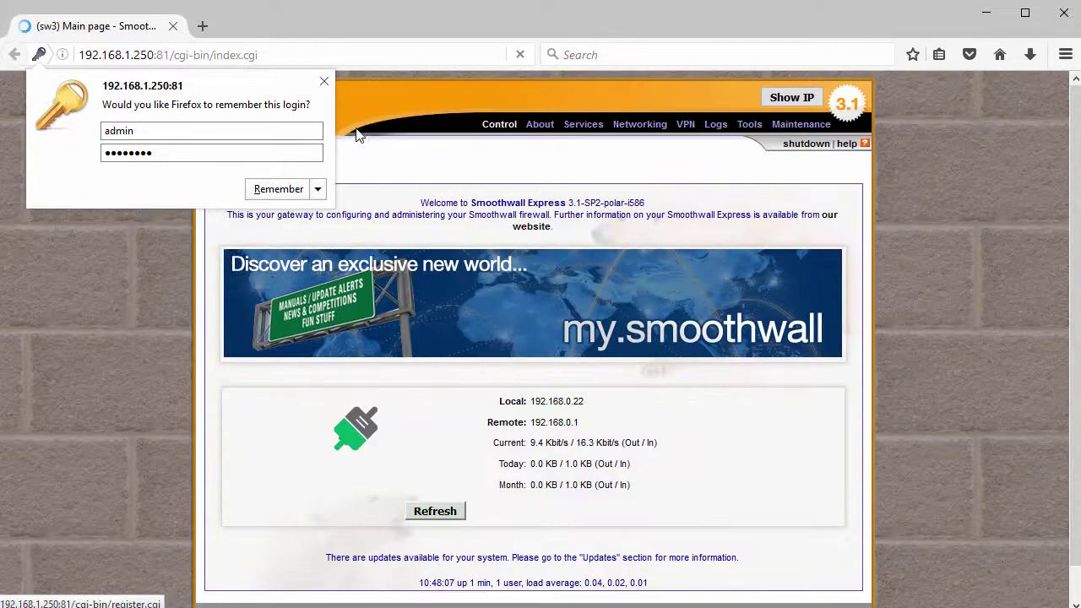
click(324, 82)
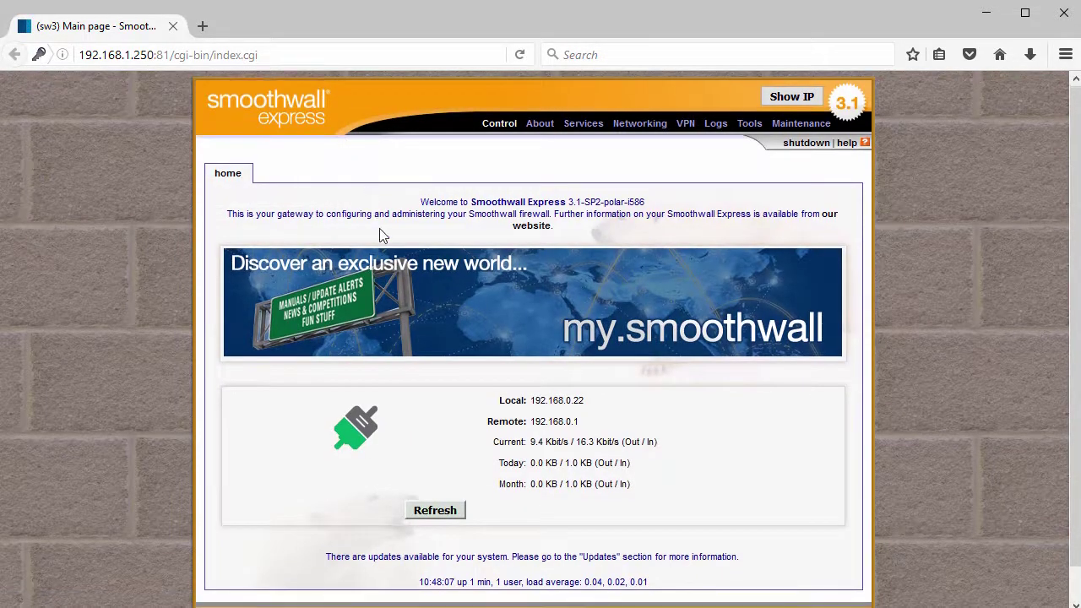
Browse the Control, About and Services pages of the web admin
scroll(380, 234, down, 1)
scroll(381, 238, up, 1)
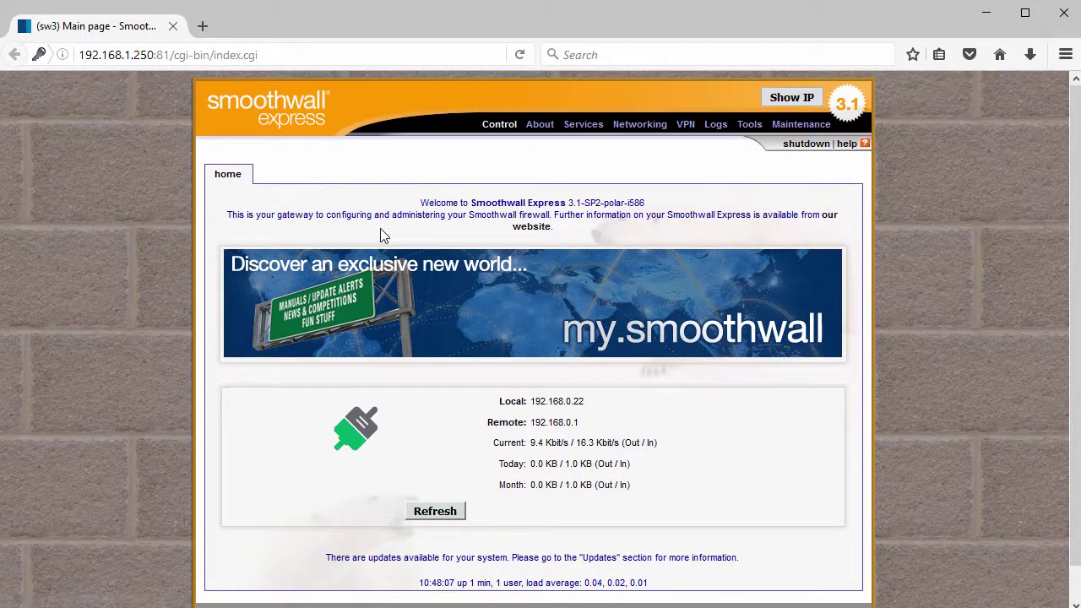
click(500, 126)
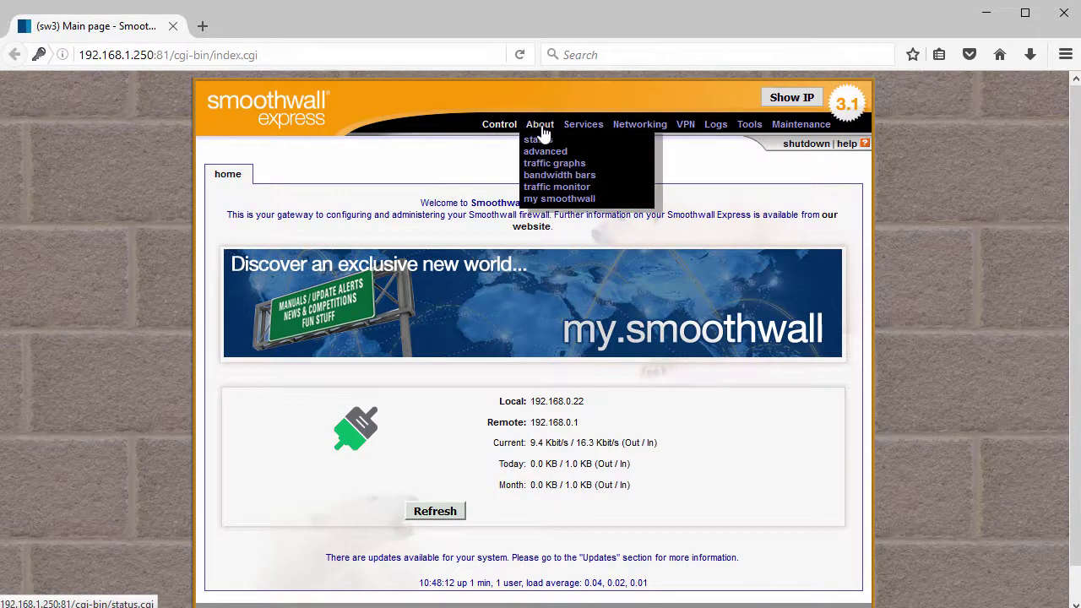
click(541, 127)
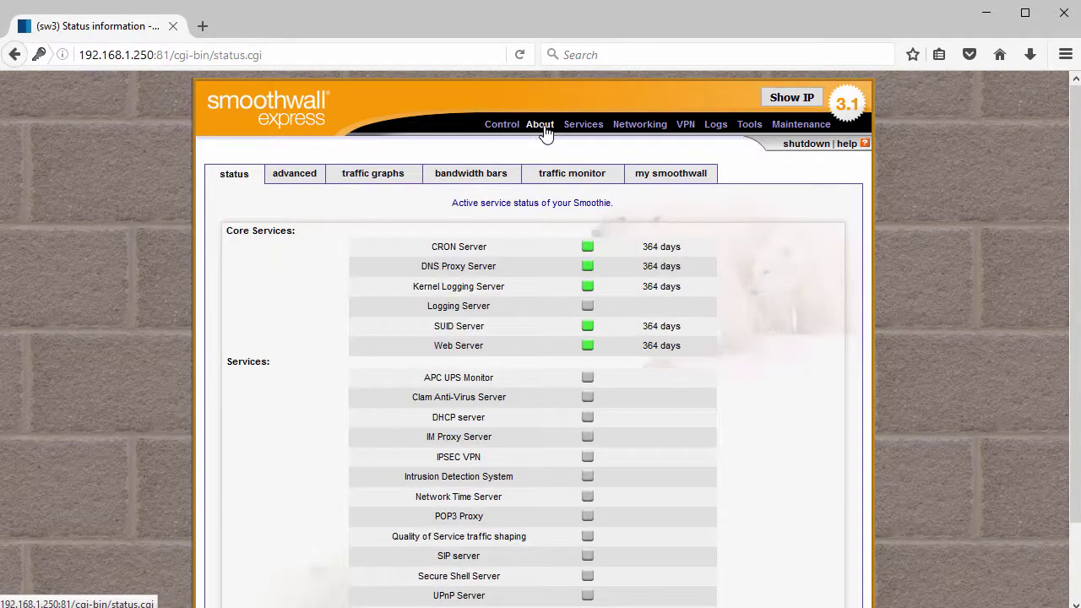
click(583, 126)
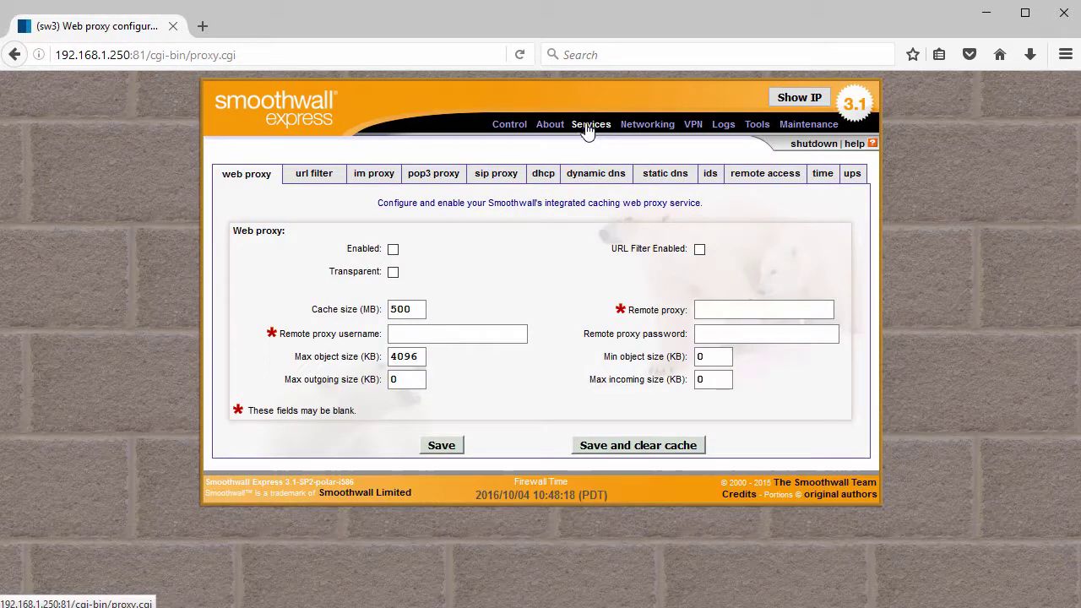
Enable SSH on the remote access page and save the setting
click(769, 181)
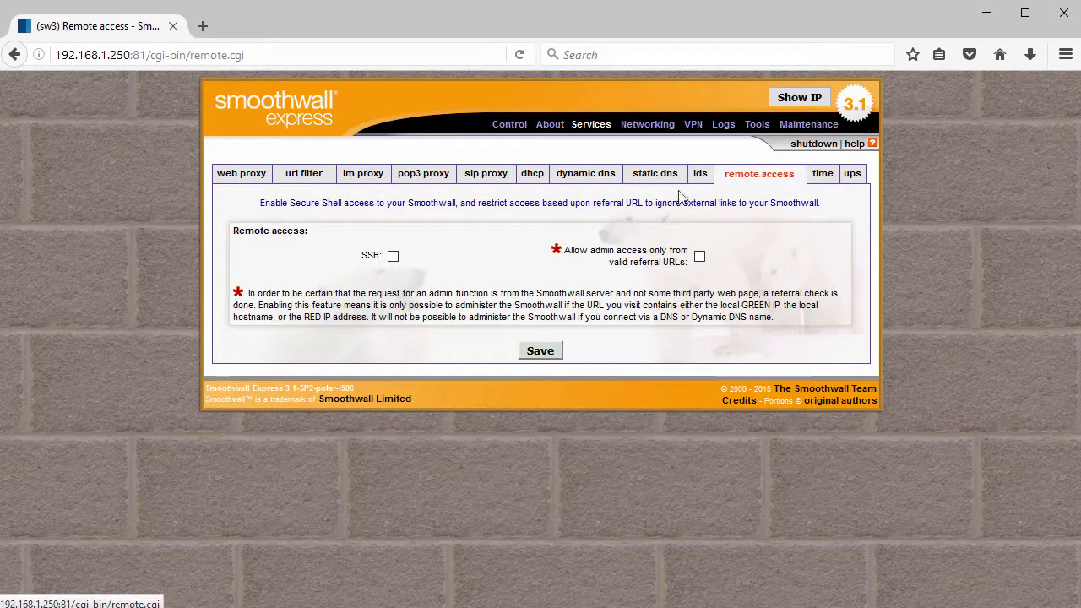
drag(363, 255, 391, 258)
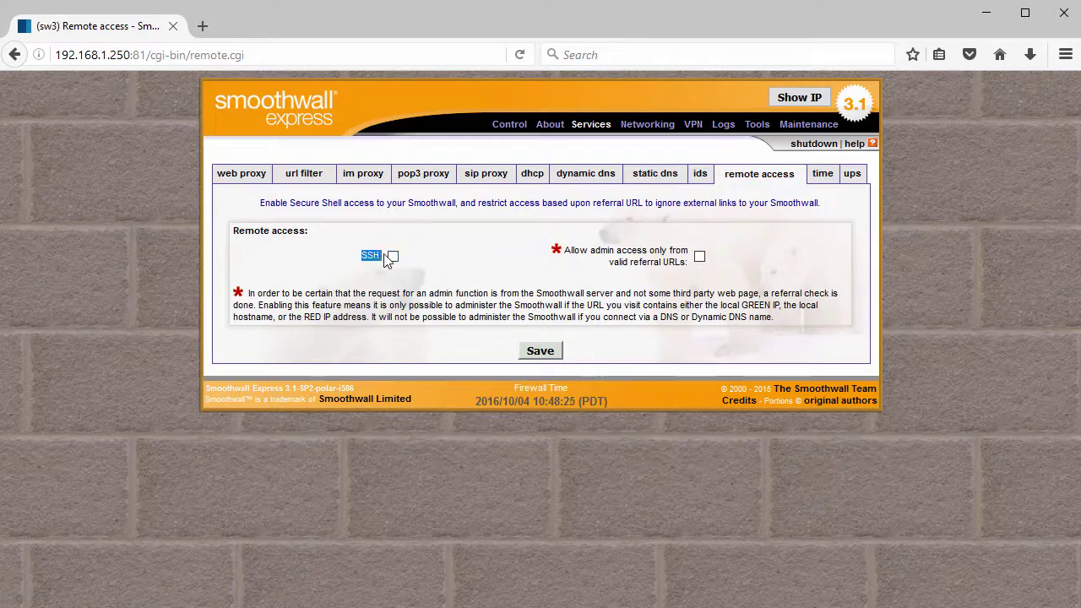
click(393, 256)
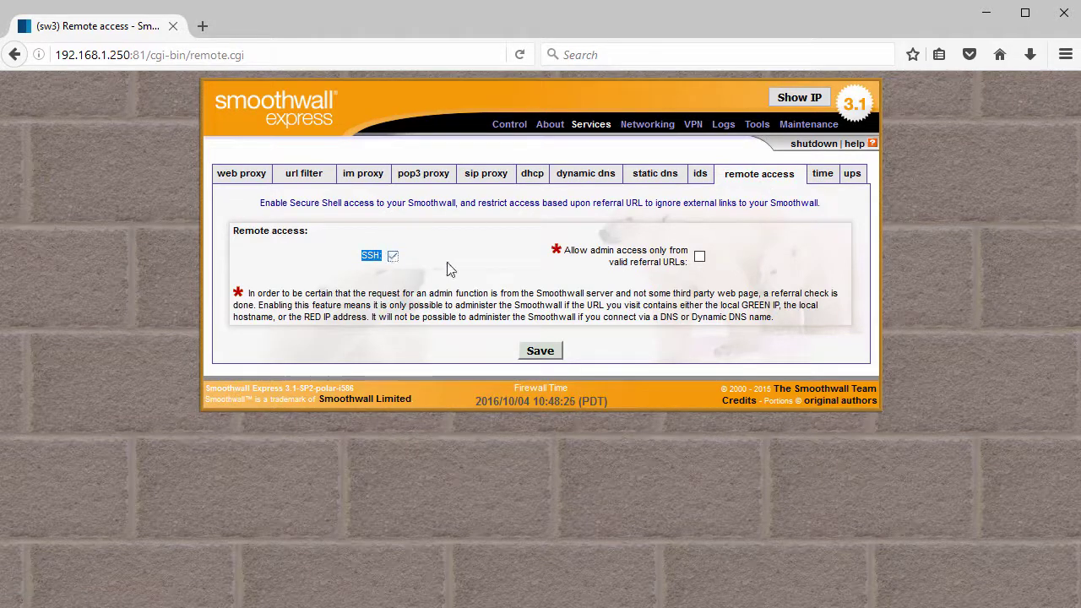
click(544, 355)
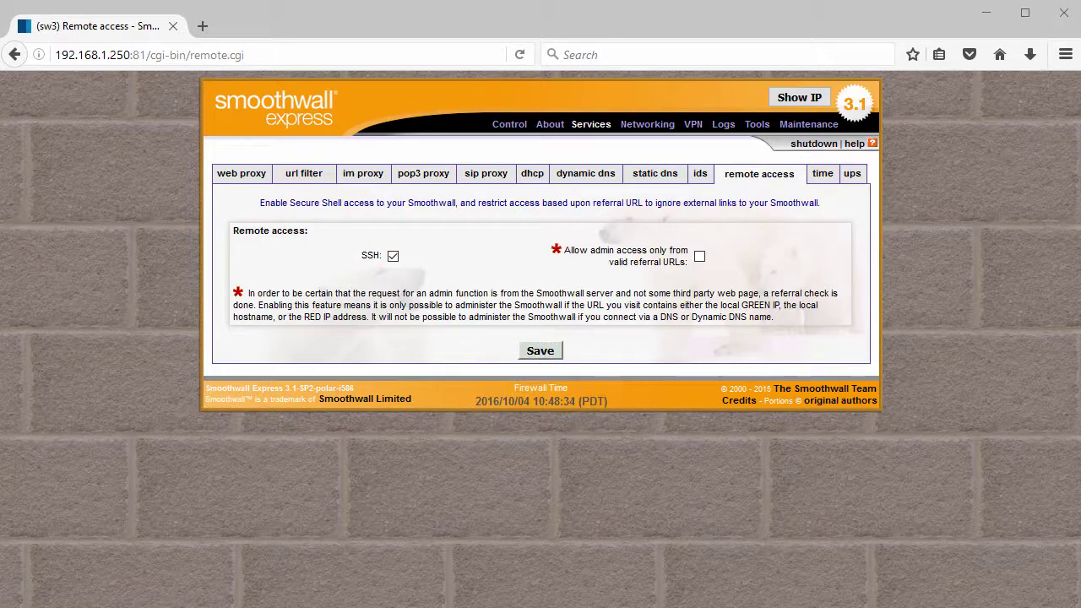
Clear the VM console and run netstat -ntlp | grep 222
key(alt+Tab)
key(Return)
text(clear)
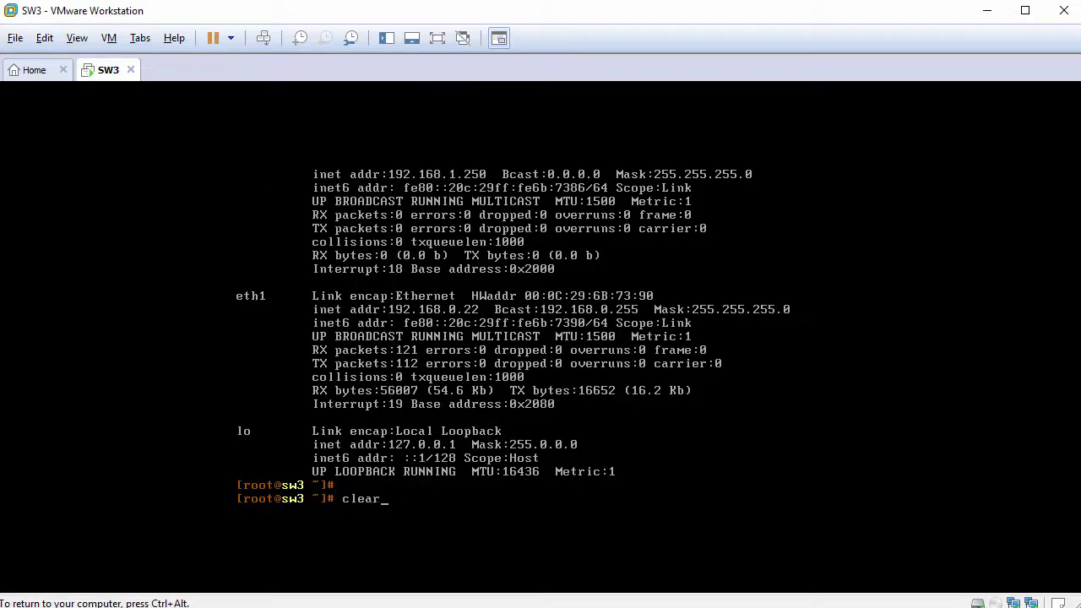
key(Return)
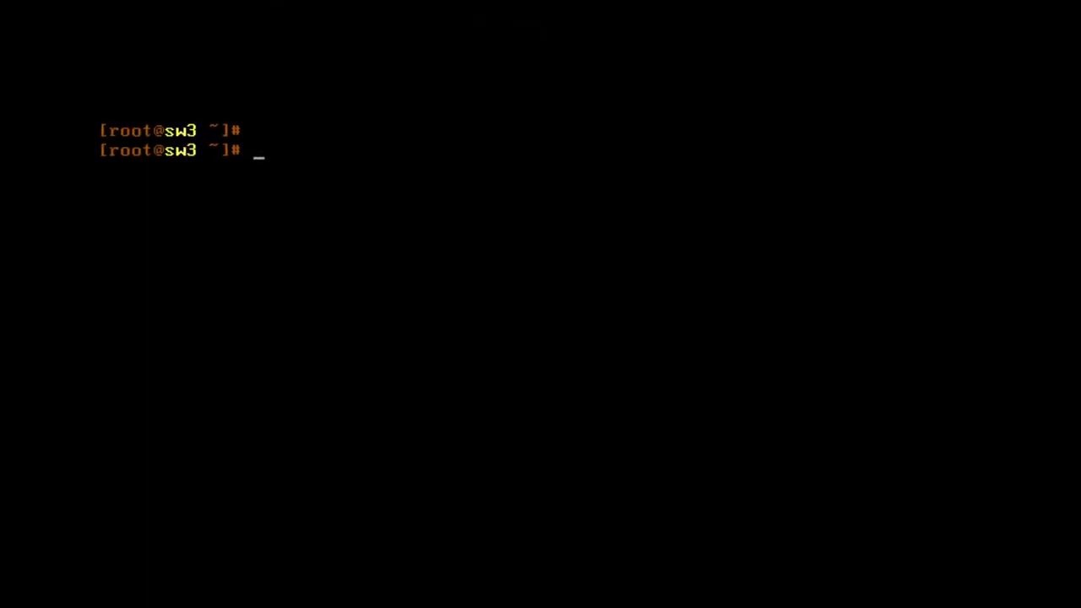
text(netstat -nt)
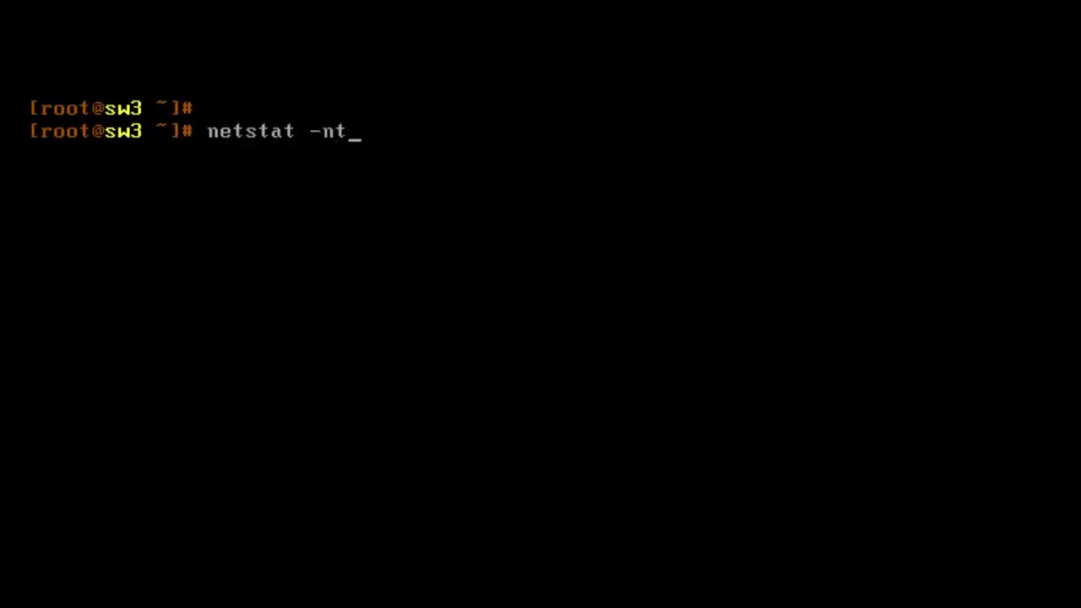
text(lp | grep 222)
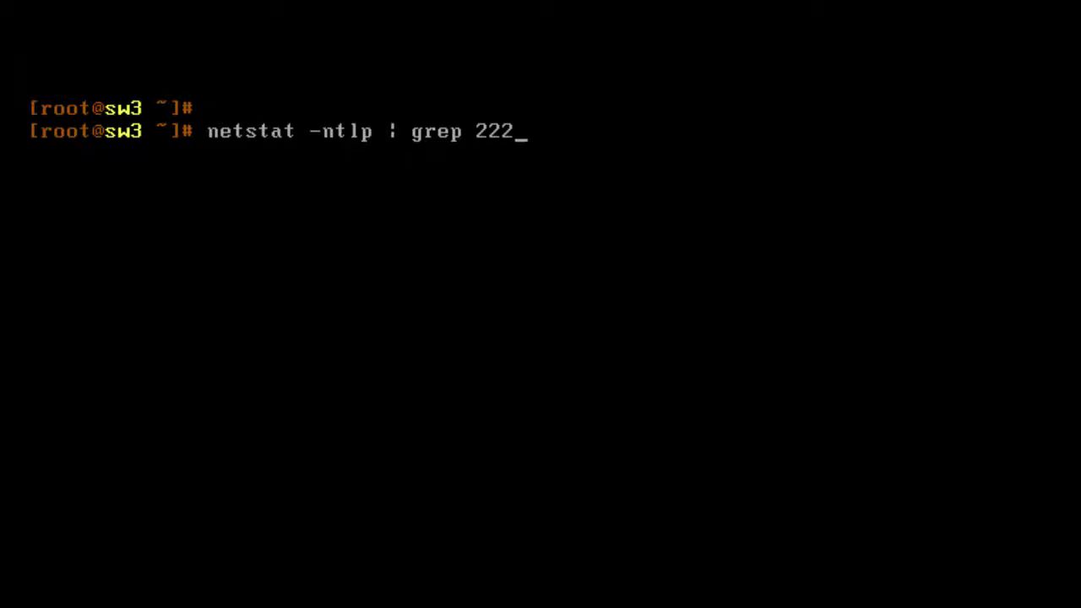
key(Return)
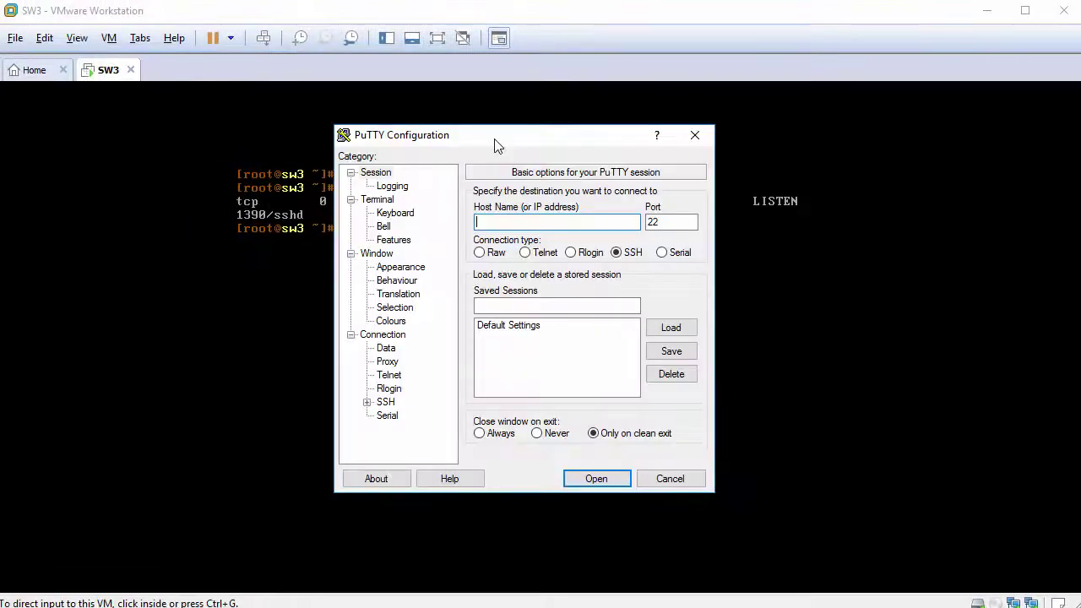
Open a PuTTY SSH connection to 192.168.1.250 on port 222
text(192.168.1.250)
key(Tab)
text(222)
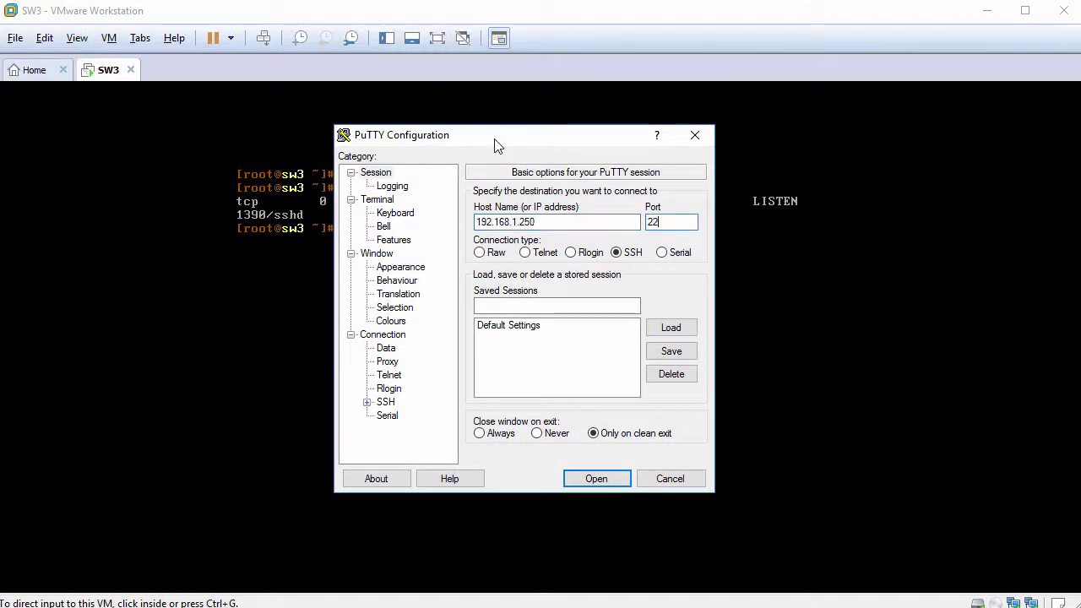
click(601, 479)
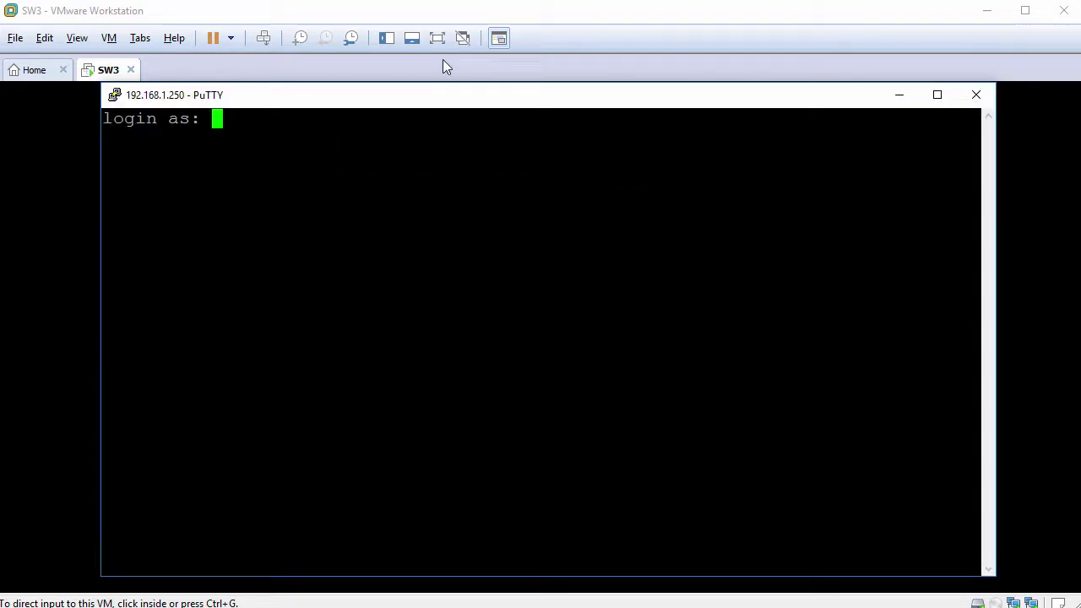
Log in as root, clear the terminal and run hostname
text(root)
key(Return)
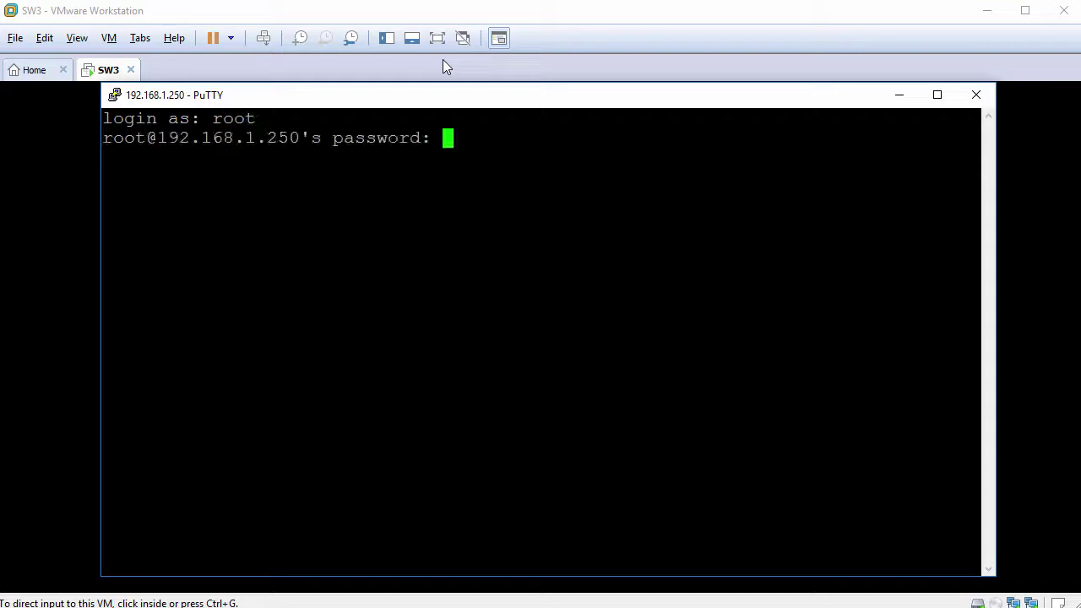
key(Return)
key(Return)
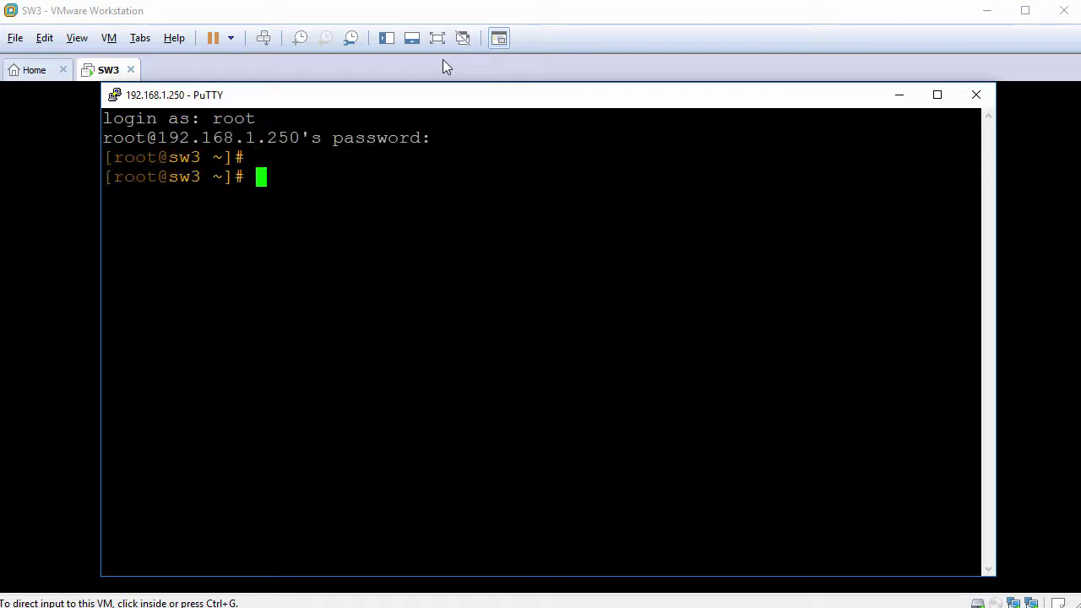
text(clear)
key(Return)
key(Return)
text(h)
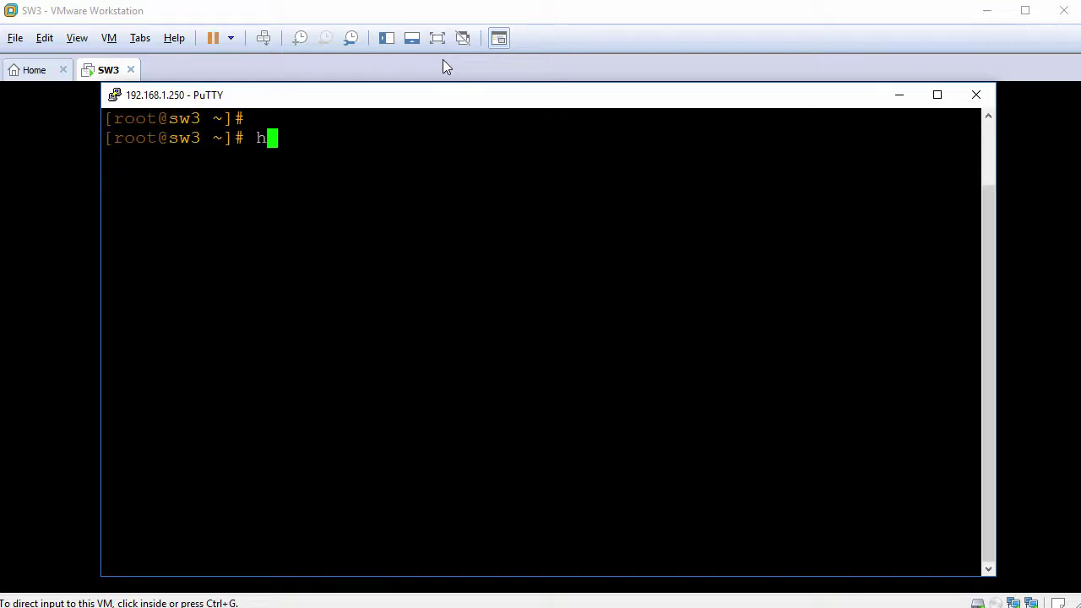
text(ostname)
key(Return)
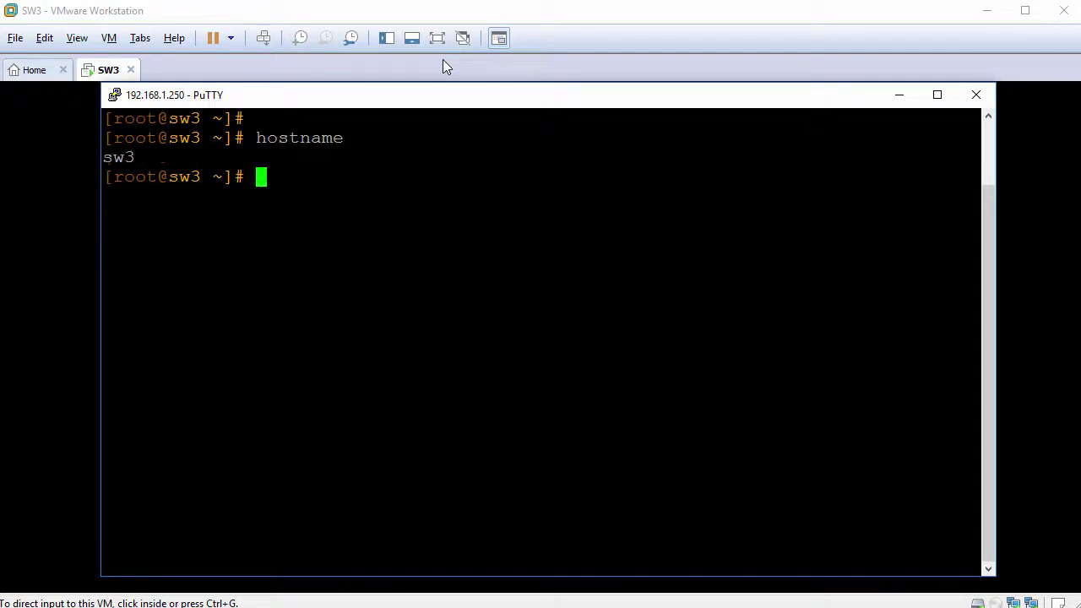
click(446, 67)
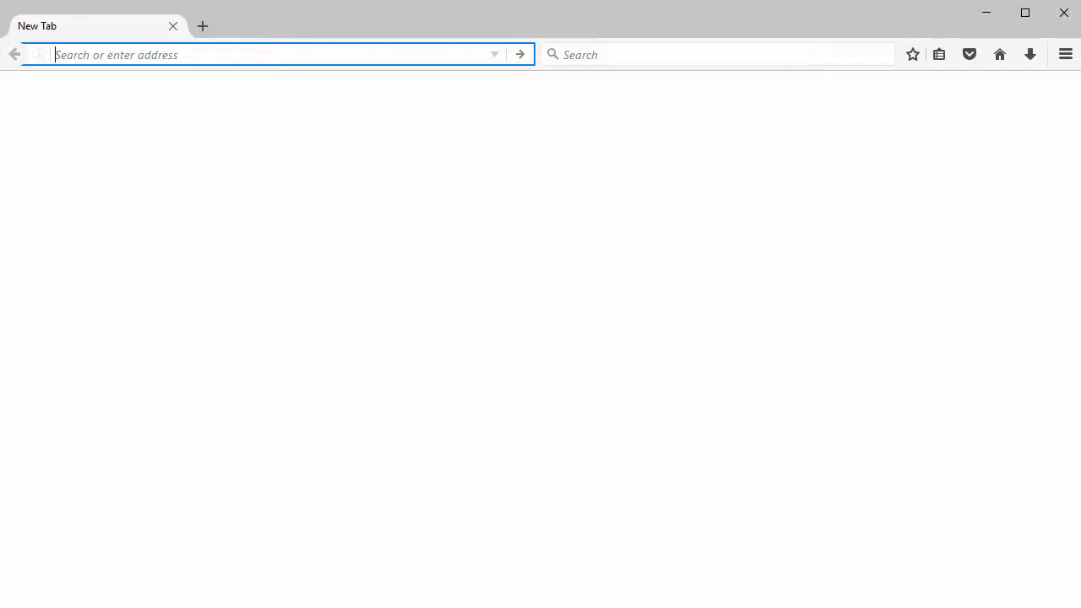
Search the web for 'smoothwall 3.1 vmware tools'
text(smoothw)
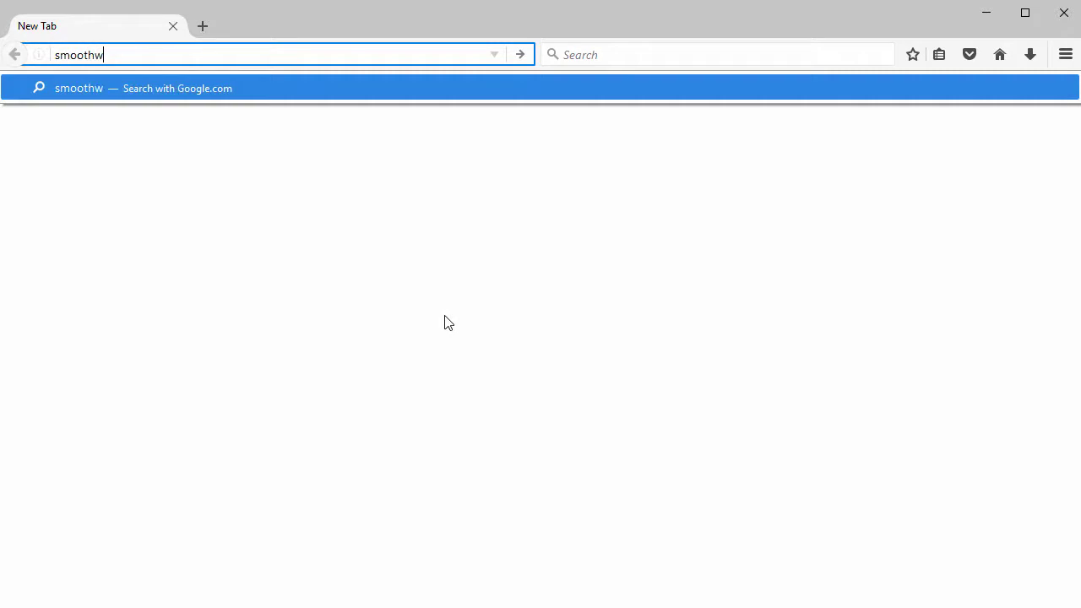
text(all 3.1 )
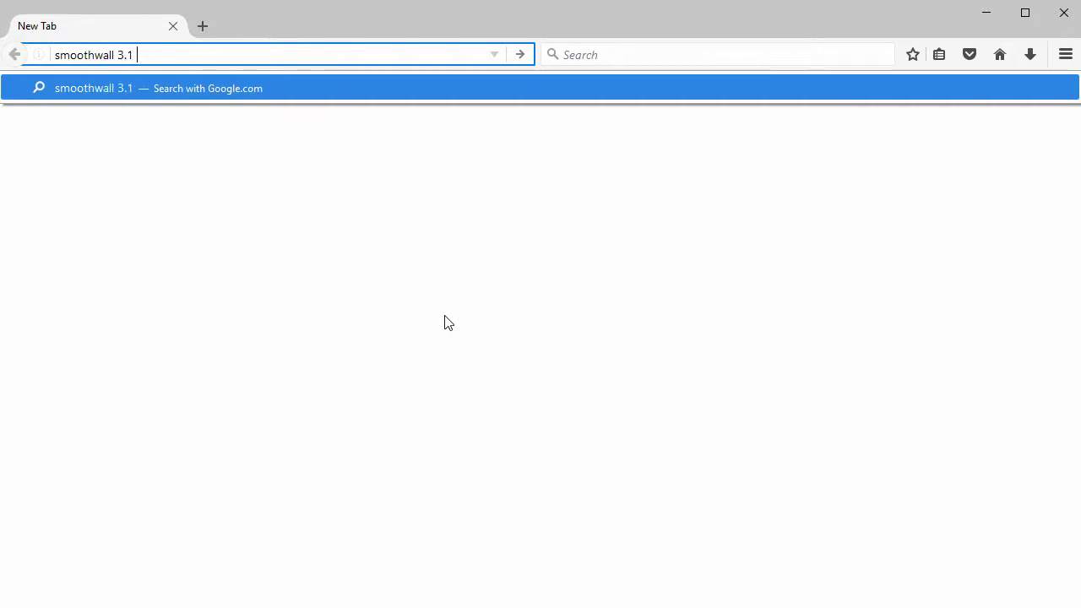
text(vmware tools)
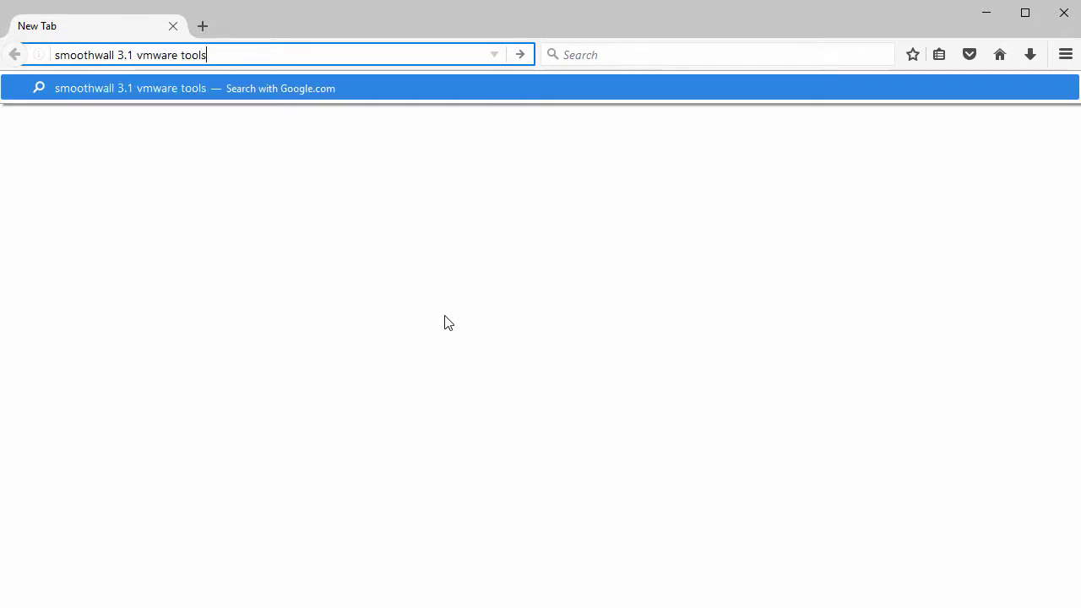
key(Return)
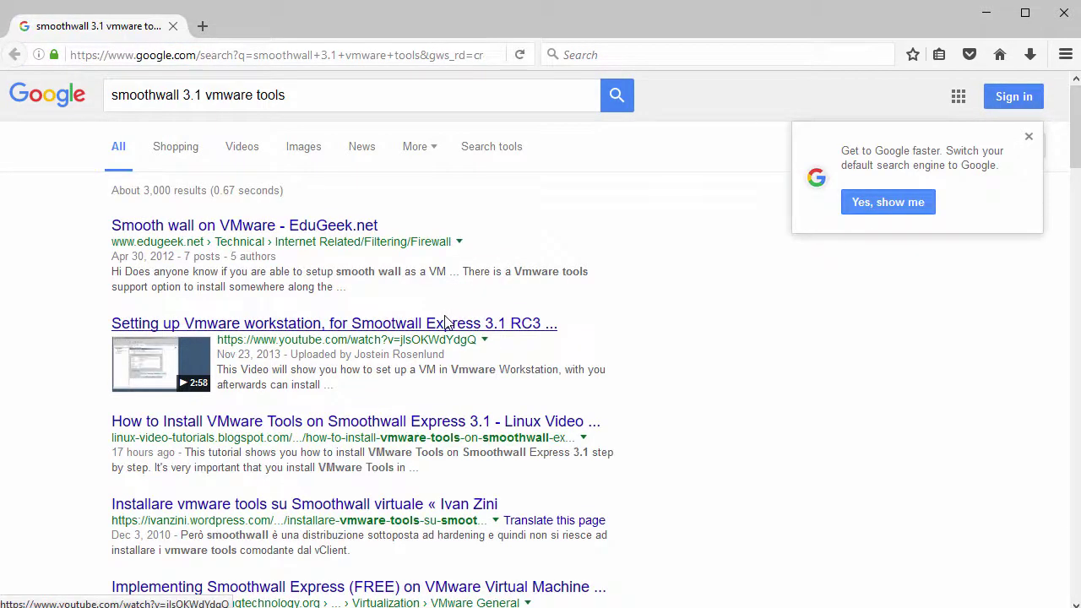
scroll(431, 329, down, 3)
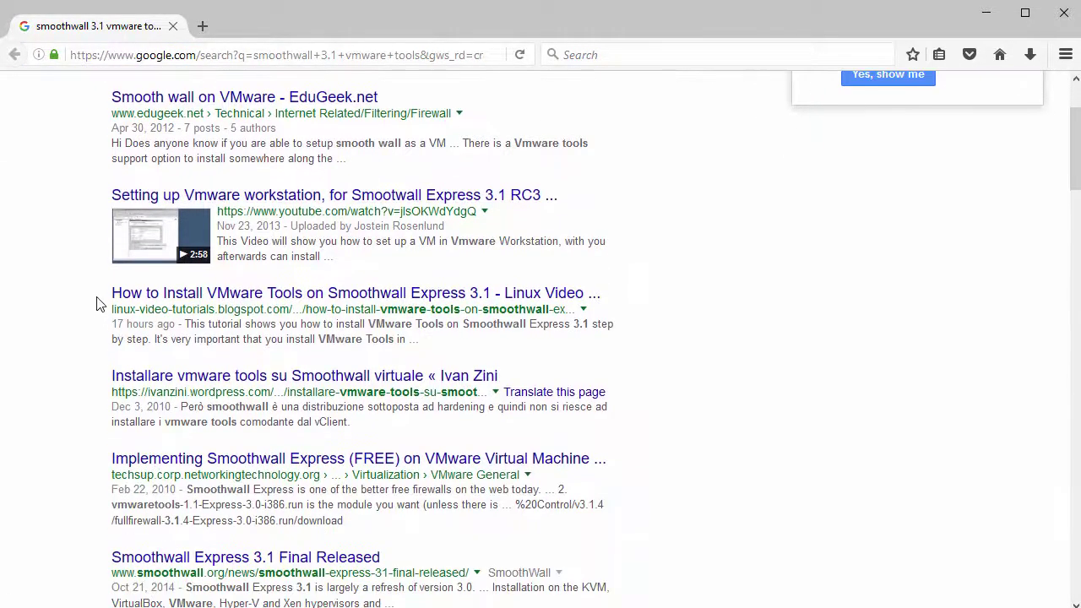
Open the linux-video-tutorials How to Install VMware Tools result in a new tab
drag(97, 302, 602, 308)
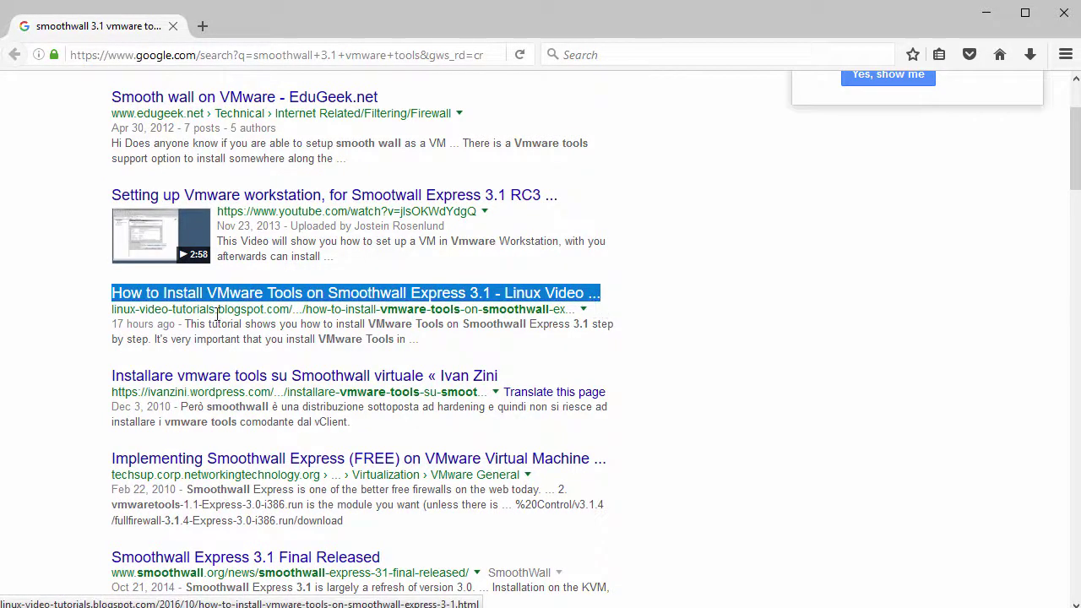
drag(111, 310, 295, 308)
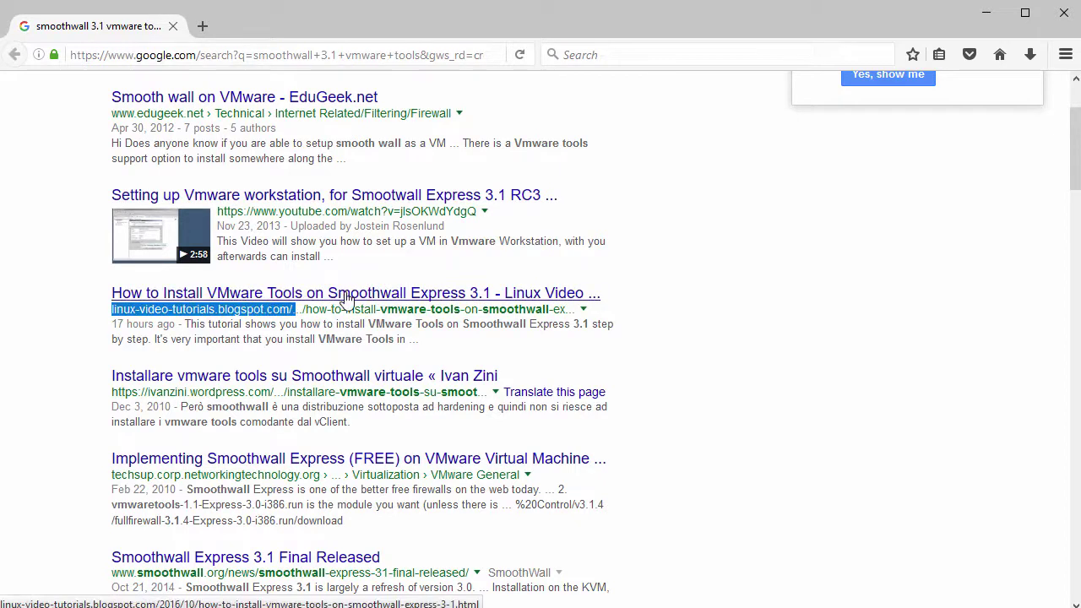
click(346, 297)
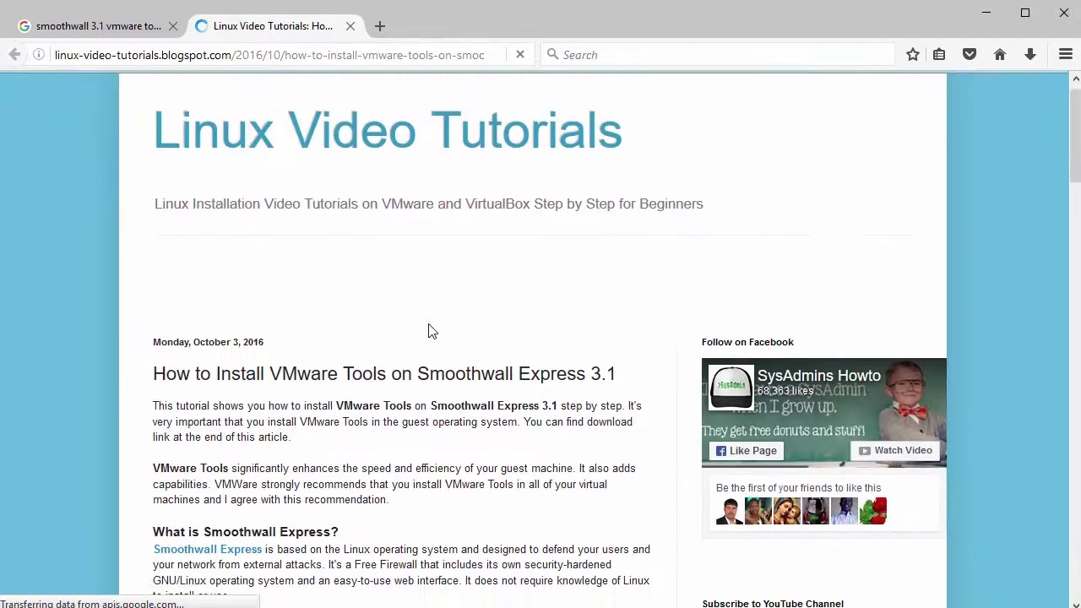
Scroll to the article's Download section and follow the VMware Tools download link
scroll(428, 332, down, 5)
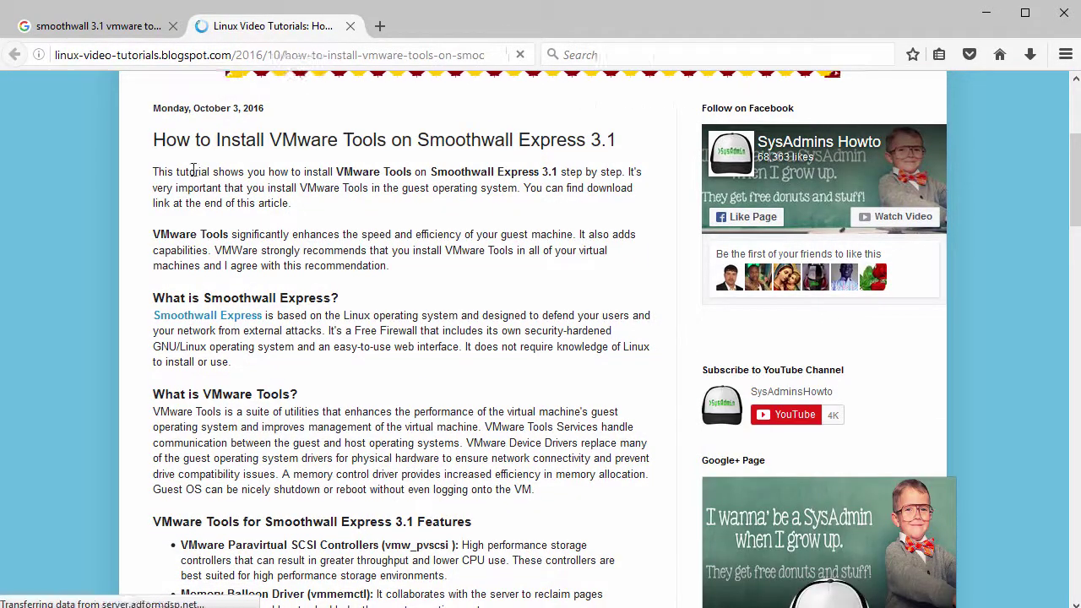
scroll(196, 251, down, 3)
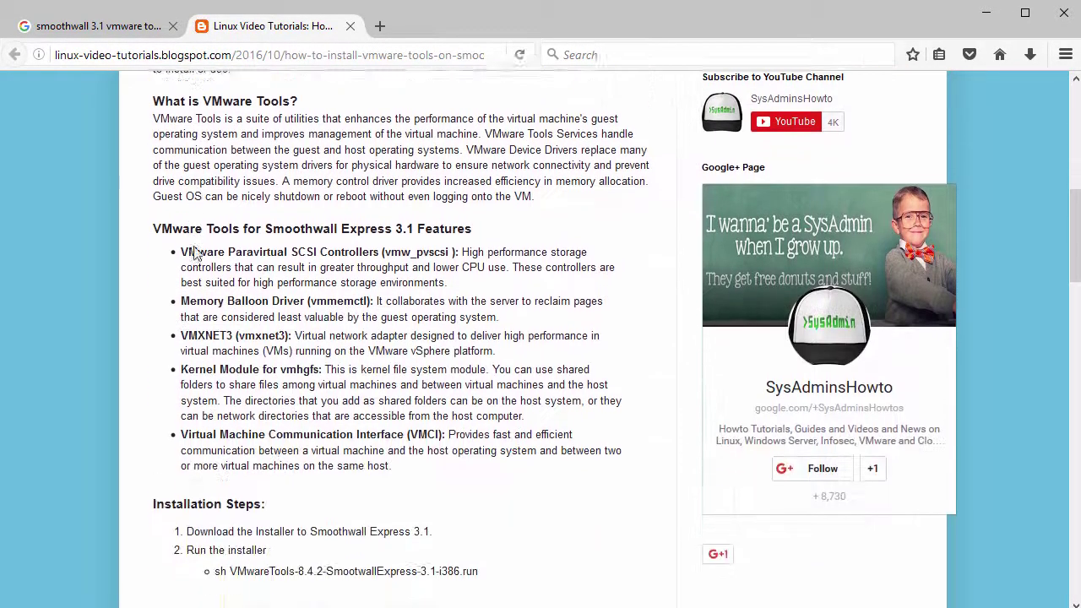
scroll(193, 252, down, 9)
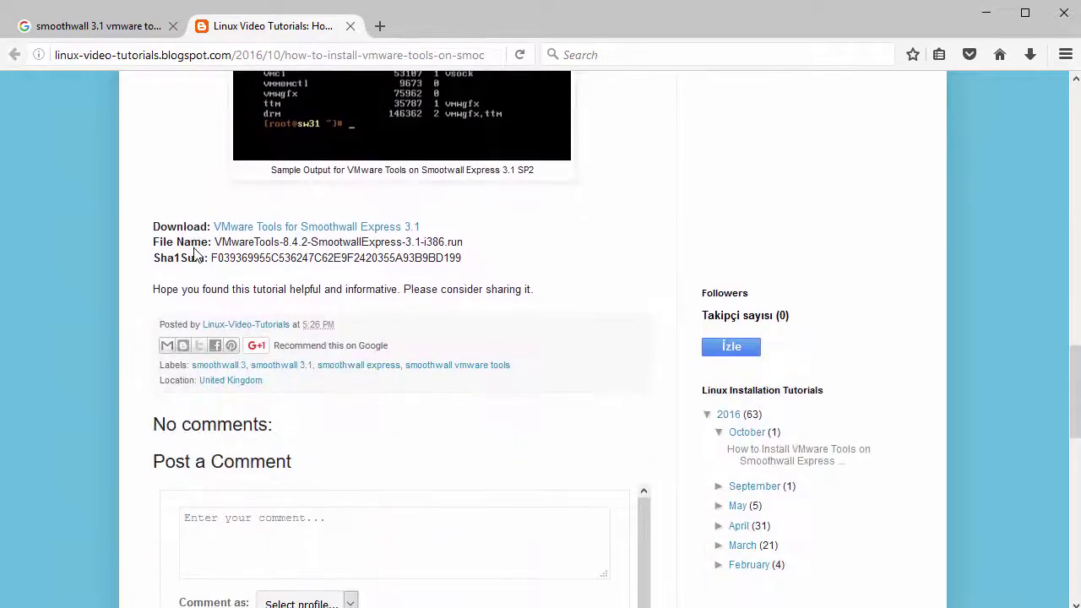
triple_click(172, 226)
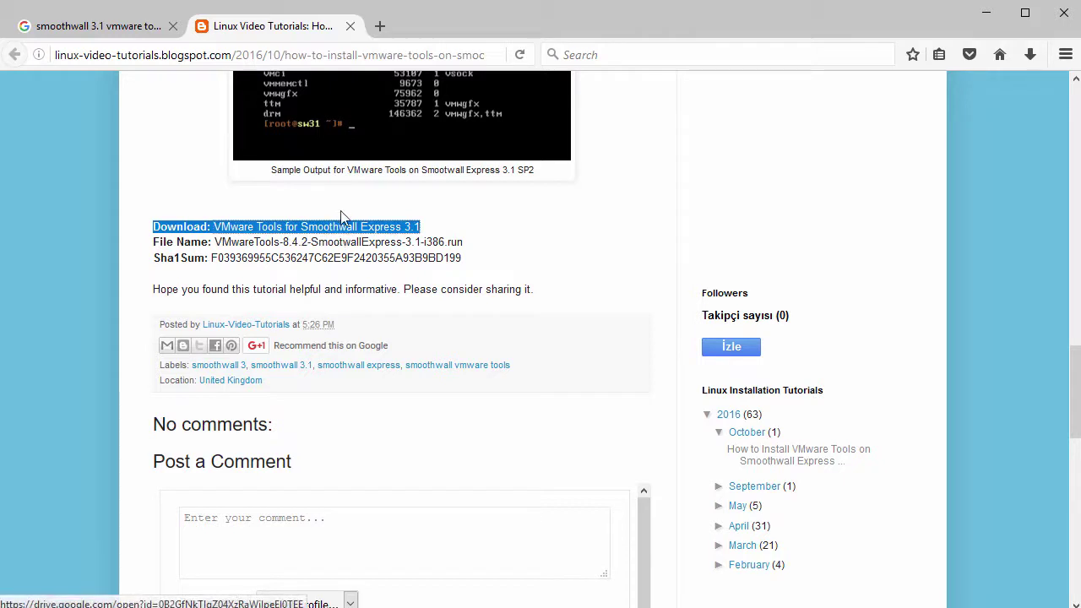
click(355, 228)
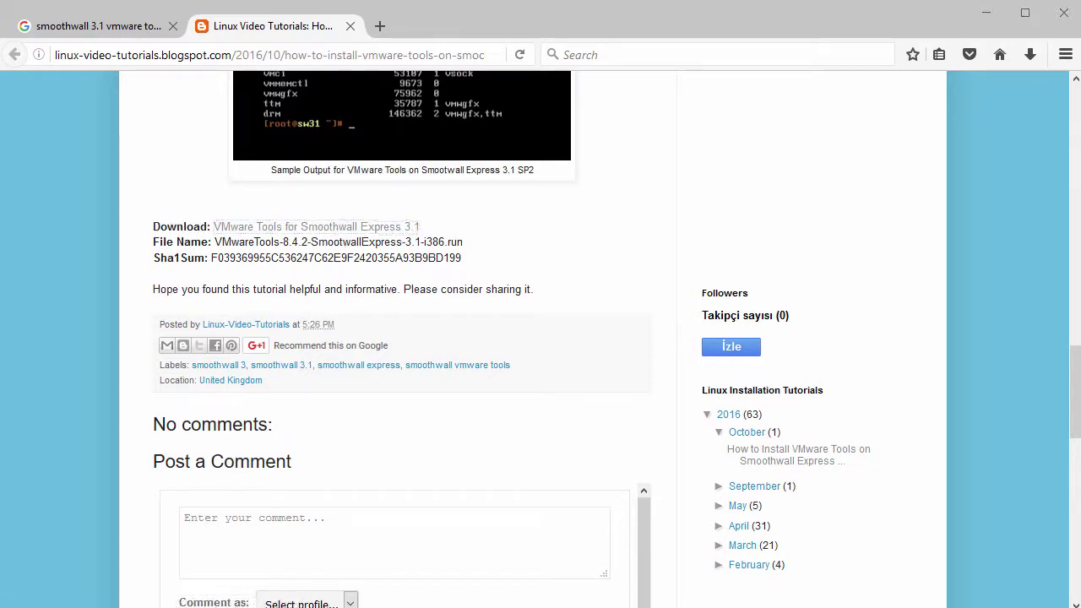
Paste the wget download command at the PuTTY prompt
key(alt+Tab)
key(Return)
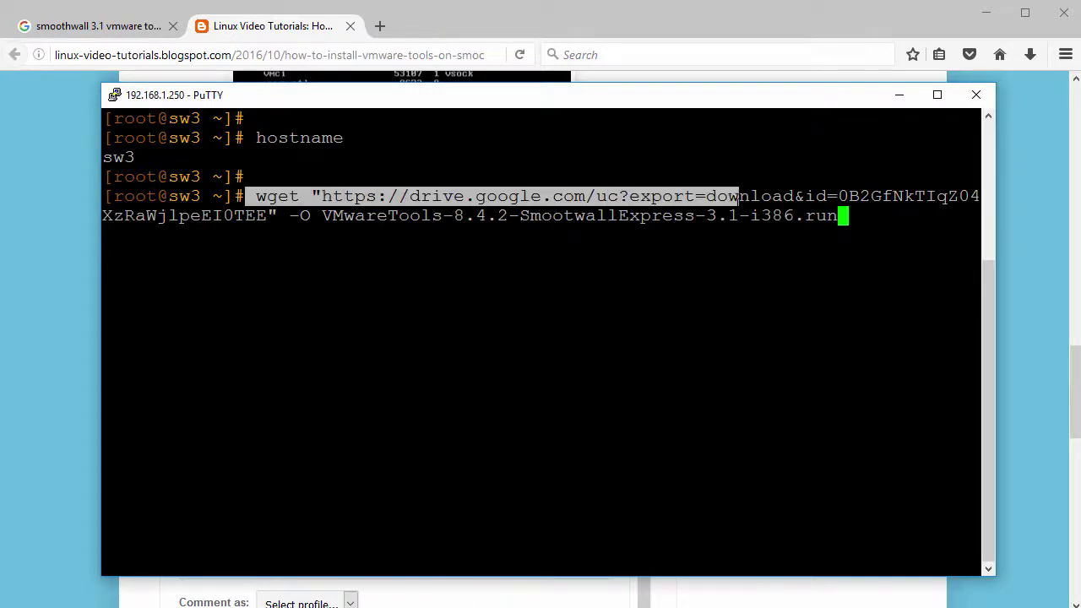
Run wget to download the installer, then clear the screen and list files with ls
key(Return)
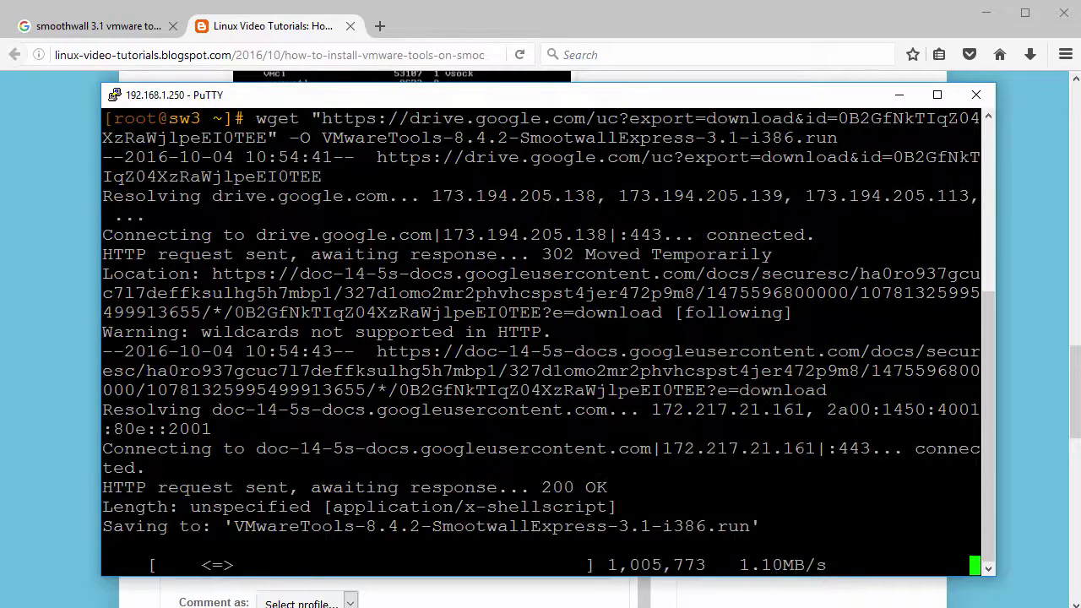
key(Return)
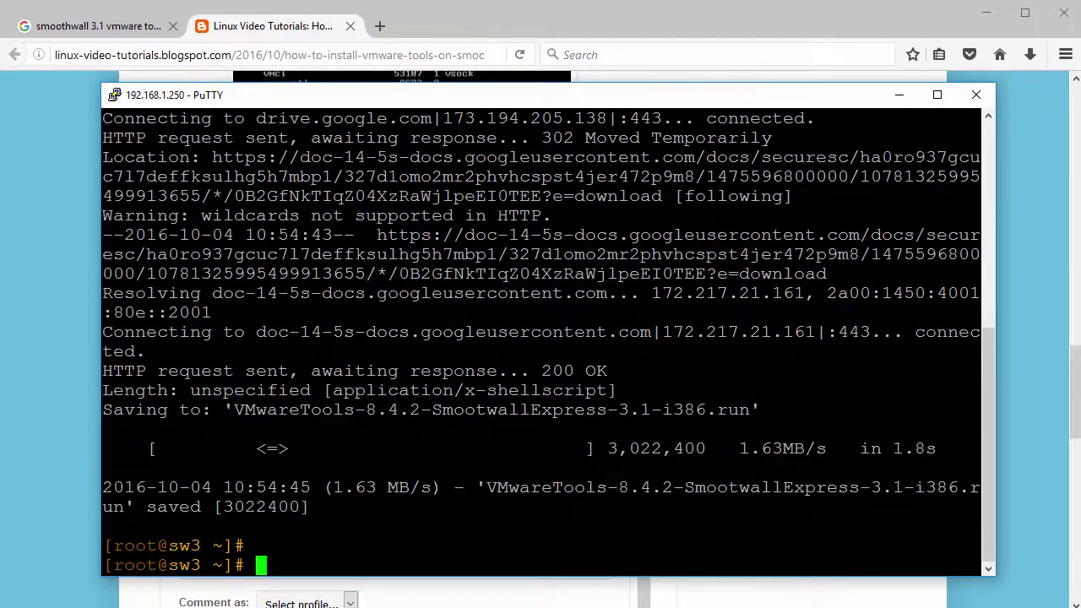
text(clear)
key(Return)
key(Return)
text(ls)
key(Return)
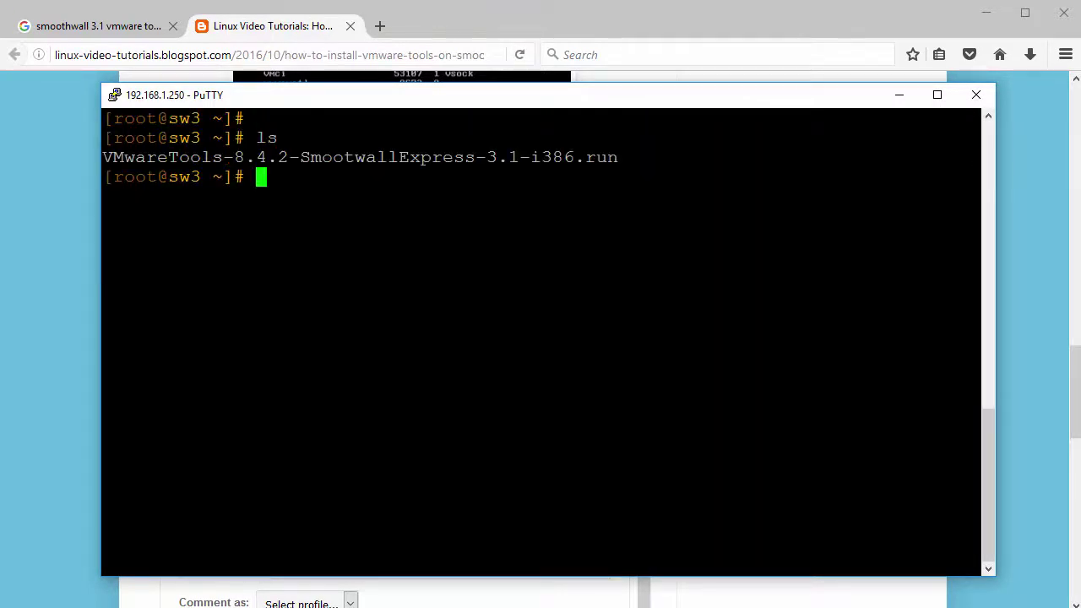
Run sh VMwareTools-8.4.2-SmootwallExpress-3.1-i386.run to install VMware Tools
text(sh )
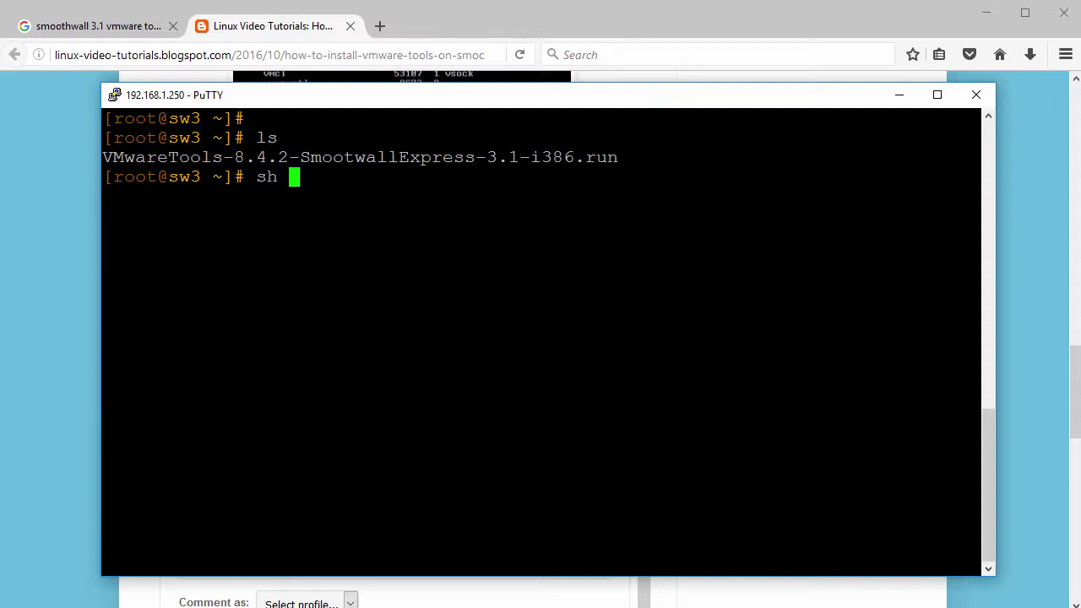
text(VM)
key(Tab)
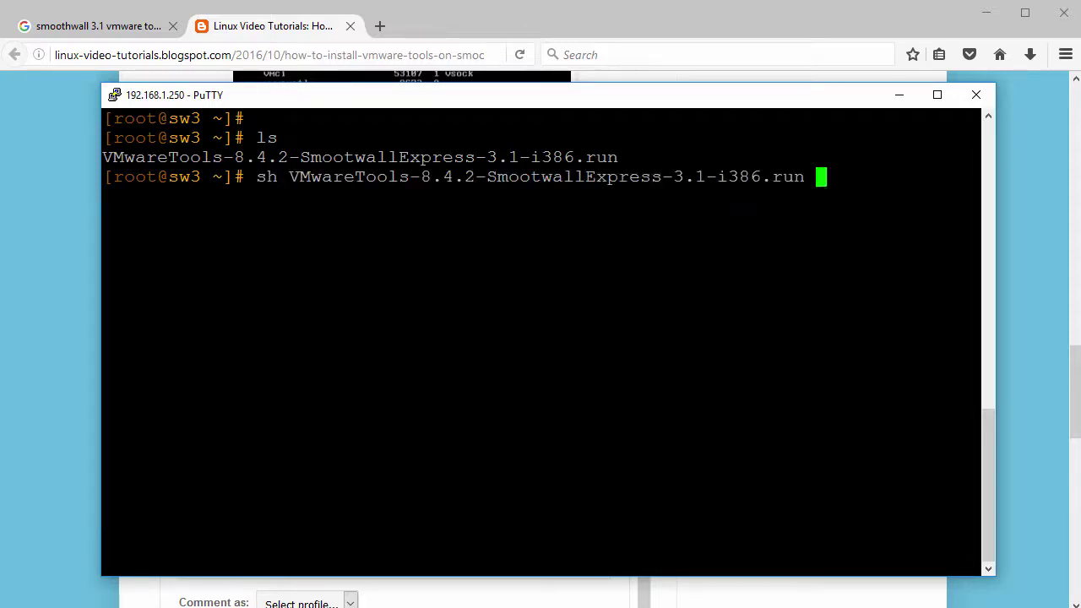
key(Return)
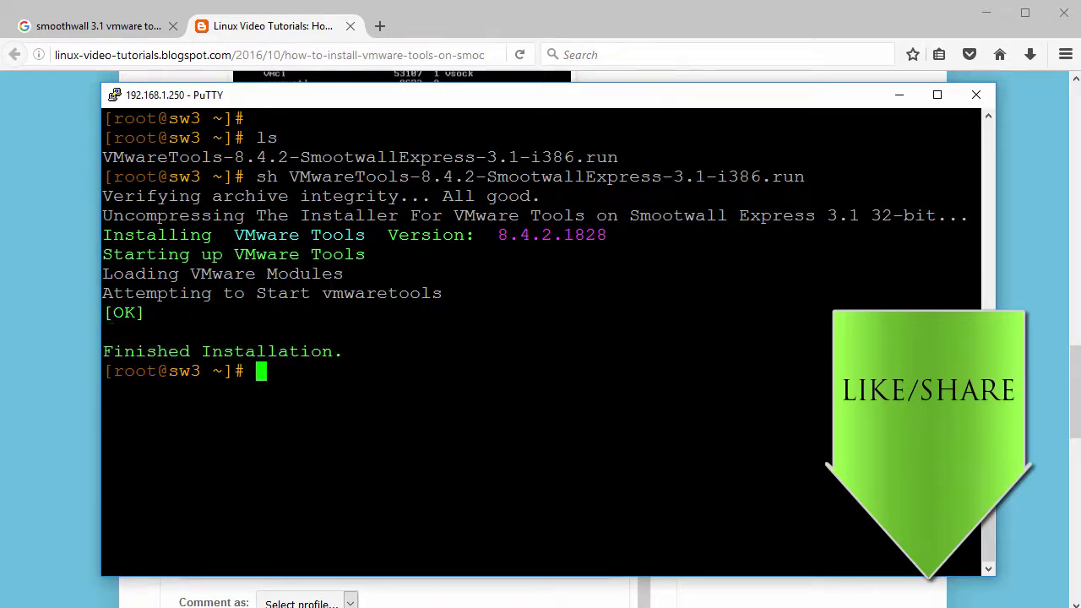
key(Return)
List the loaded vm kernel modules with 'lsmod | grep vm'
text(lsmo)
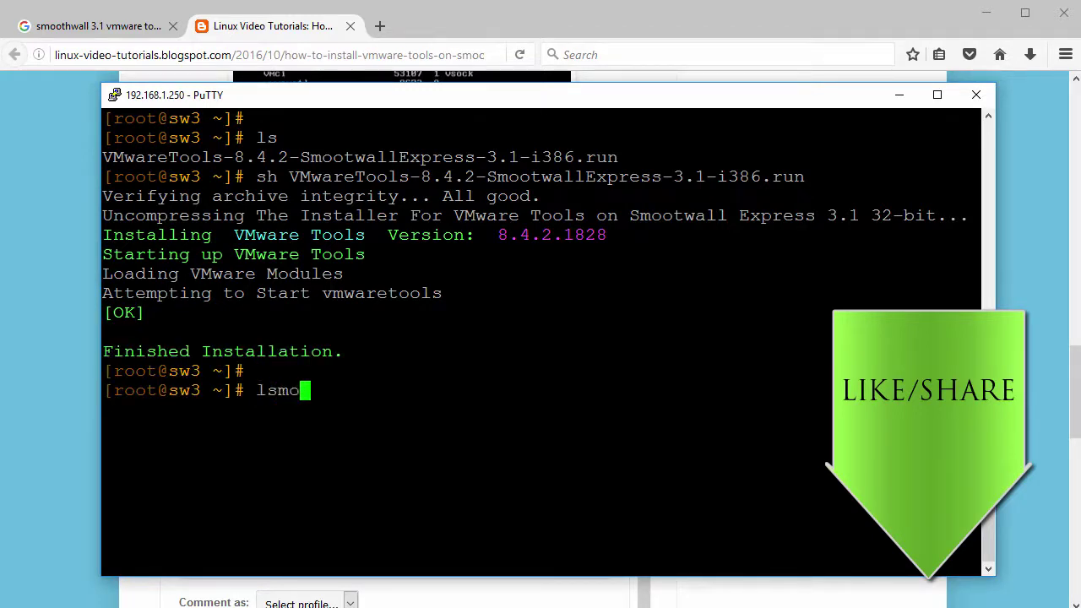
text(d | grep vm)
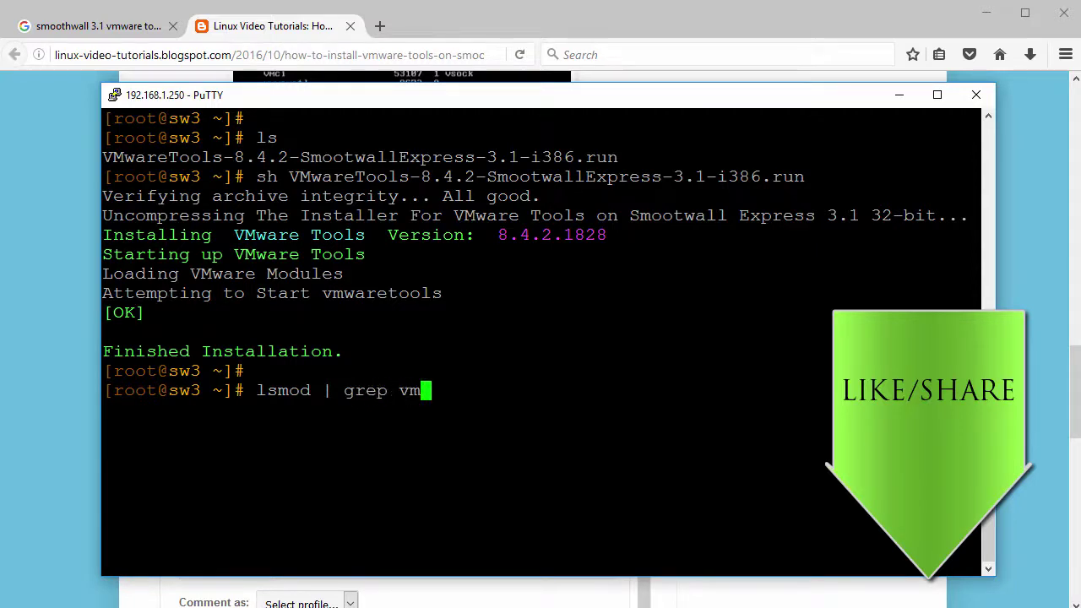
key(Return)
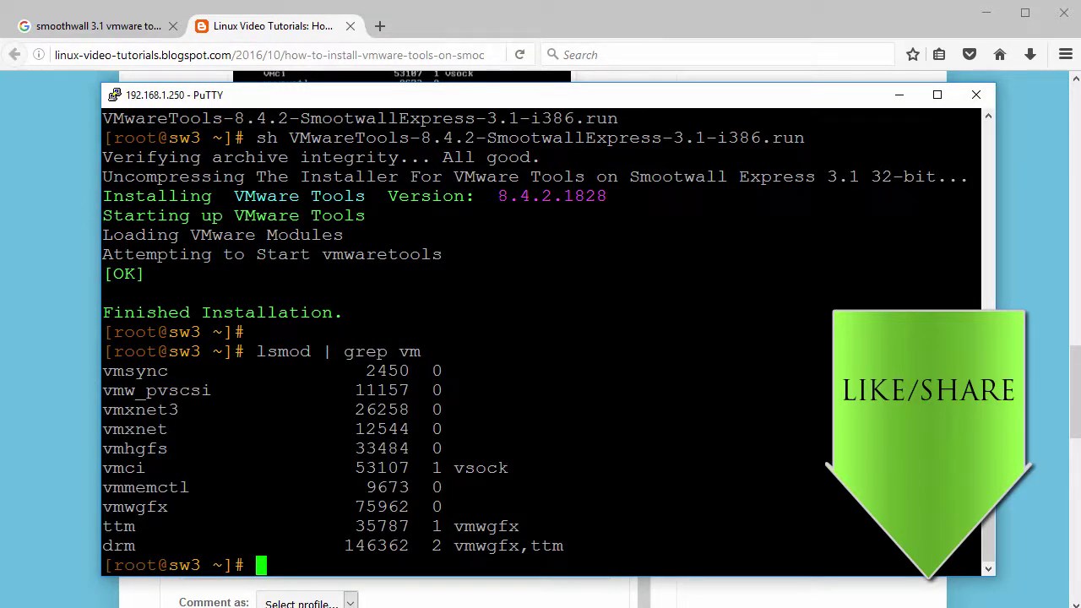
drag(103, 371, 531, 492)
click(532, 492)
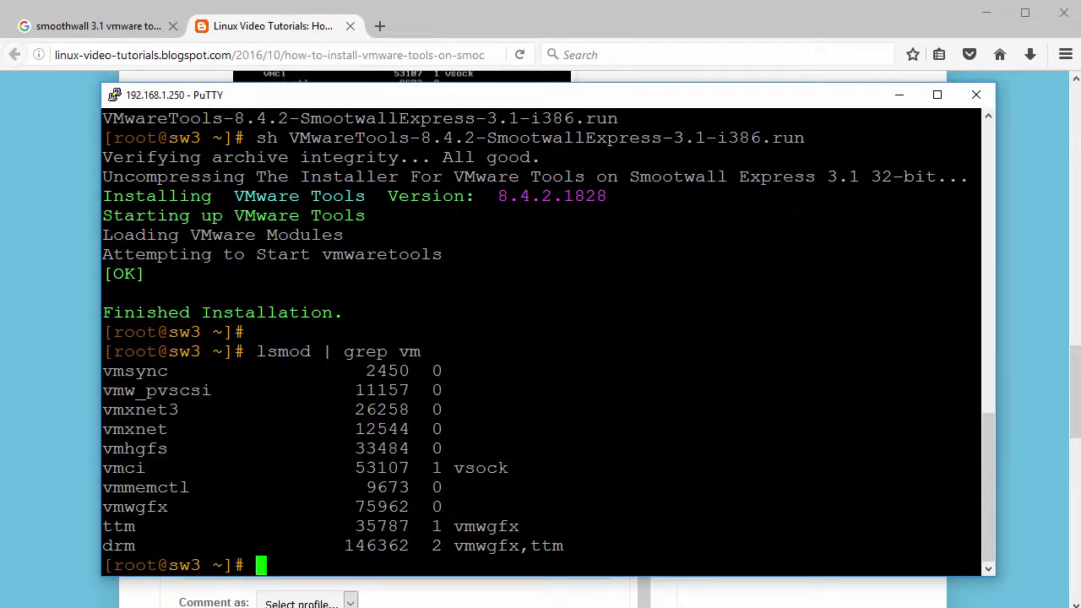
key(Return)
Confirm the vmtoolsd process is running with 'ps -ef | grep vmtoolsd'
text(ps -)
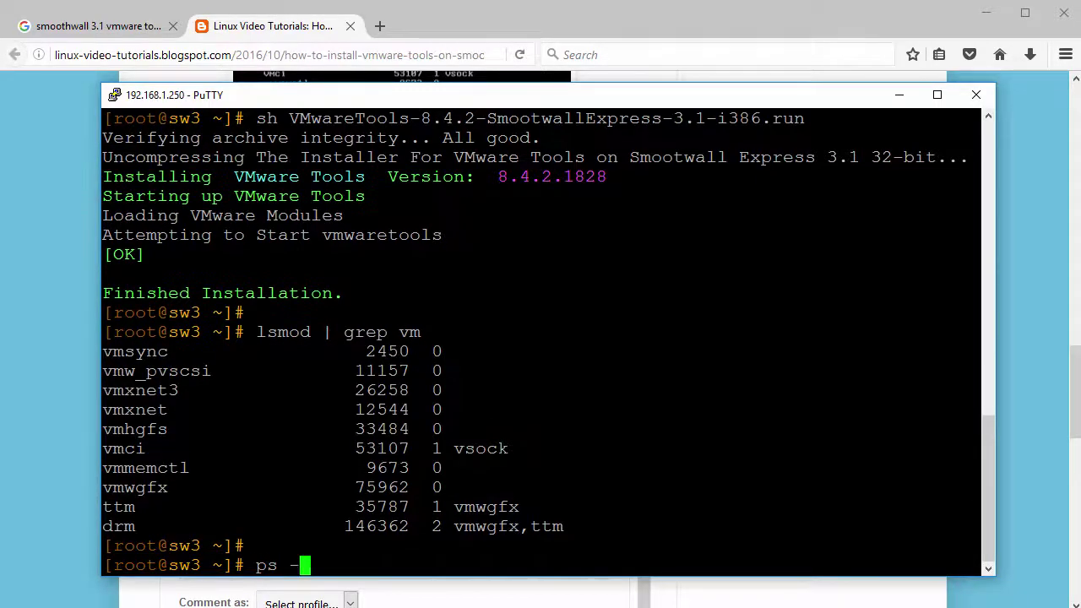
text(ef | gre)
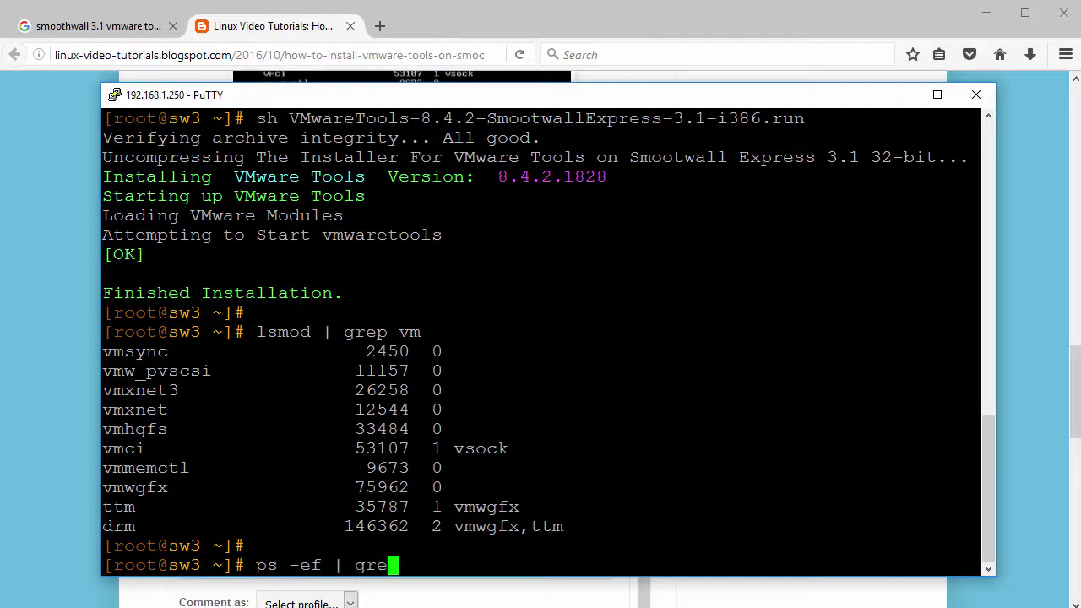
text(p vmtoolsd)
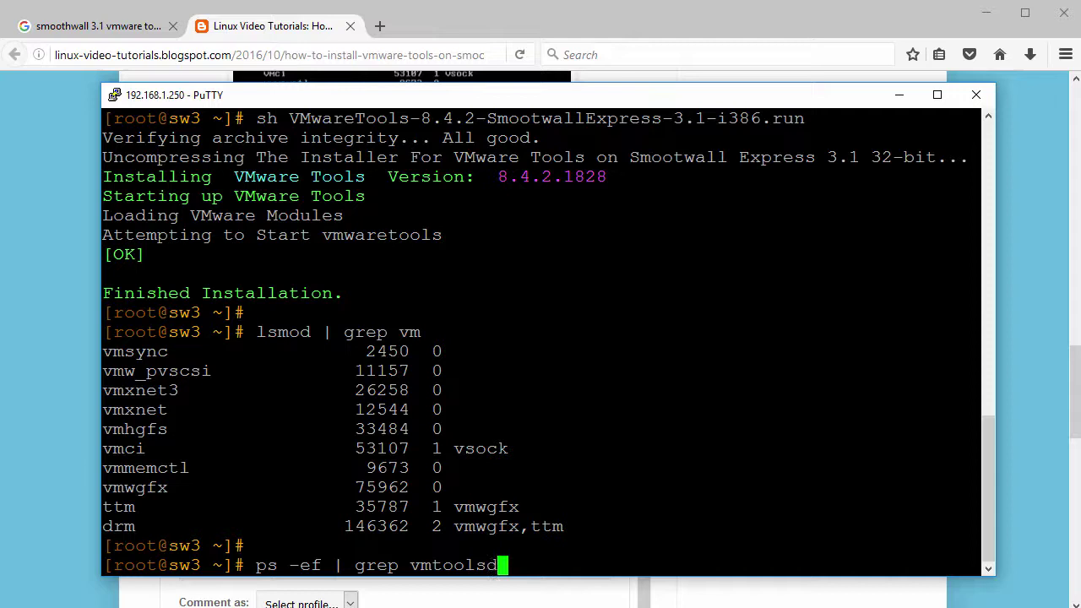
key(Return)
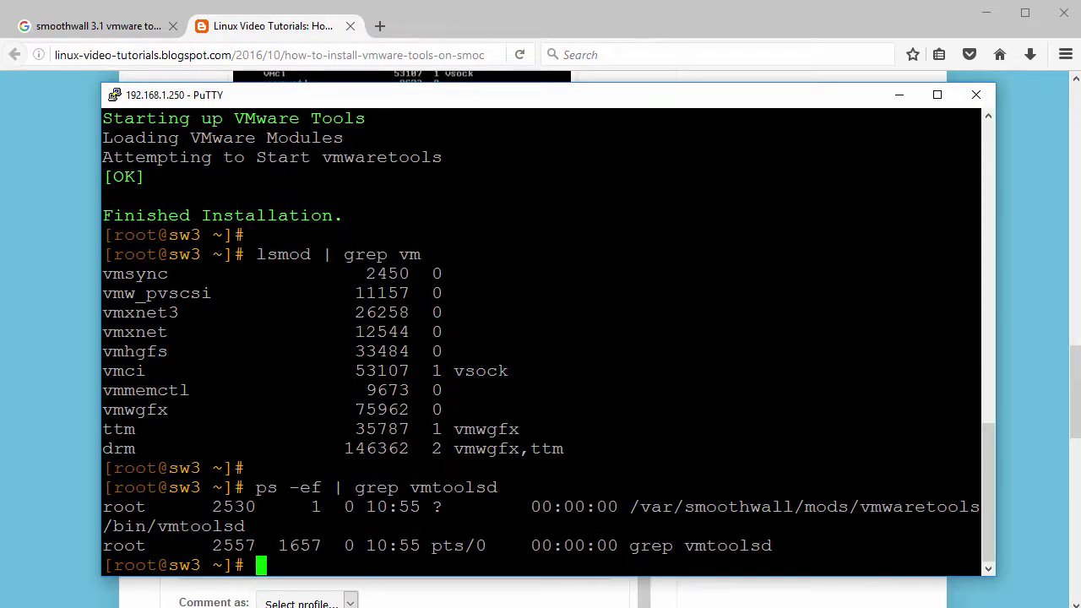
drag(980, 526, 172, 524)
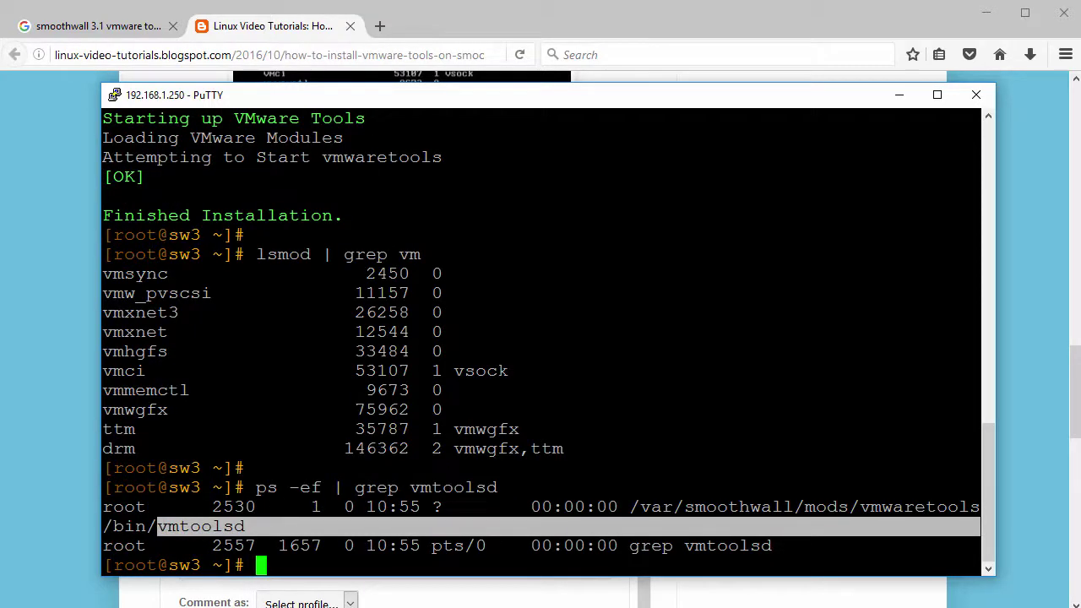
key(Return)
Clear the PuTTY terminal, leaving a fresh empty root prompt
text(clear)
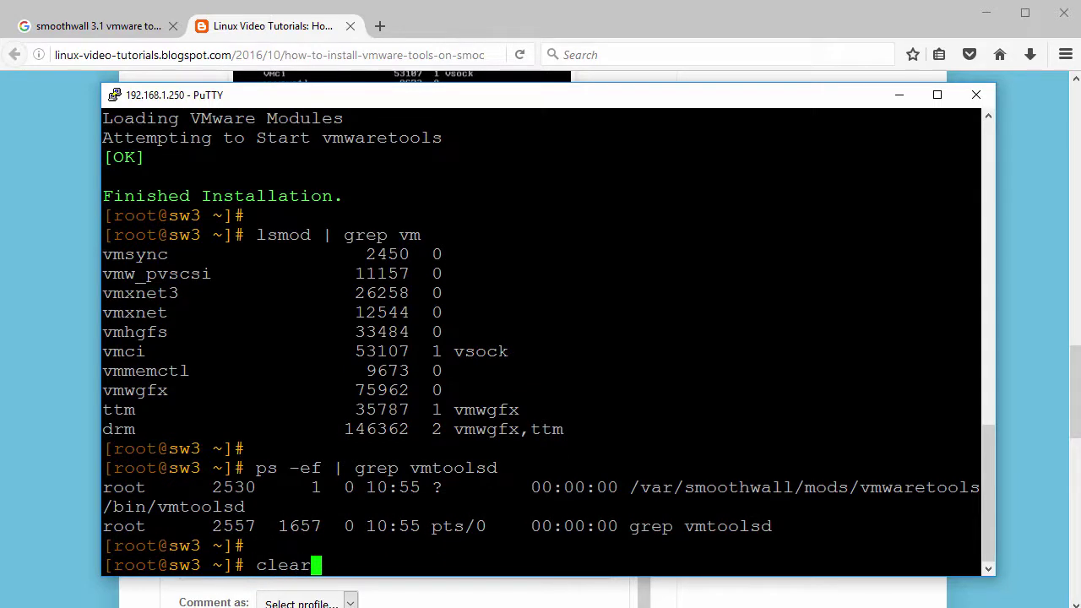
key(Return)
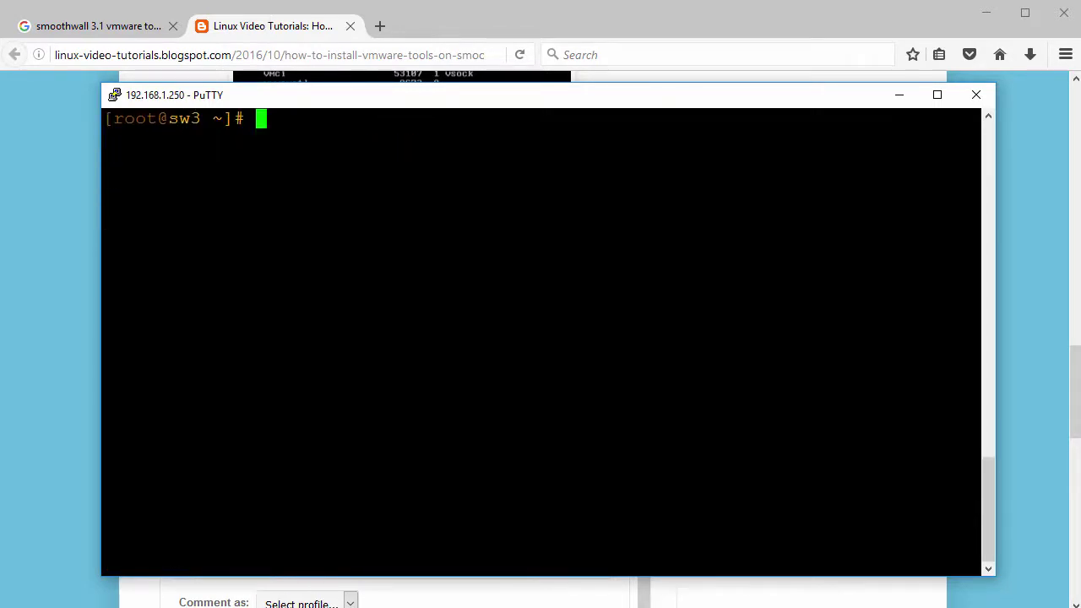
key(Return)
key(alt+Tab)
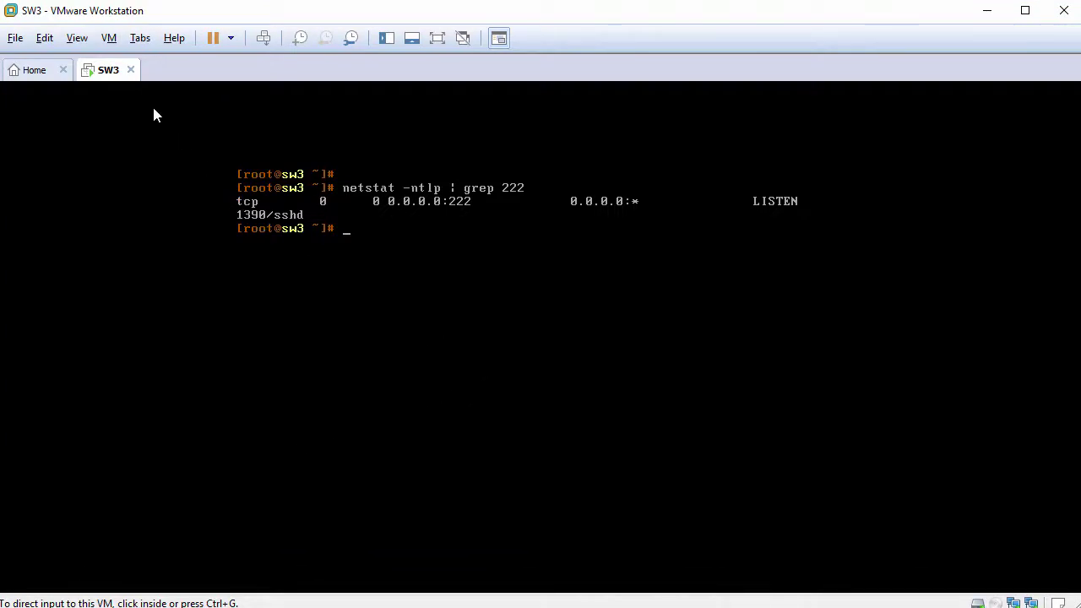
Restart the SW3 guest, boot the default Smoothwall Express entry, and switch back to Firefox
right_click(119, 76)
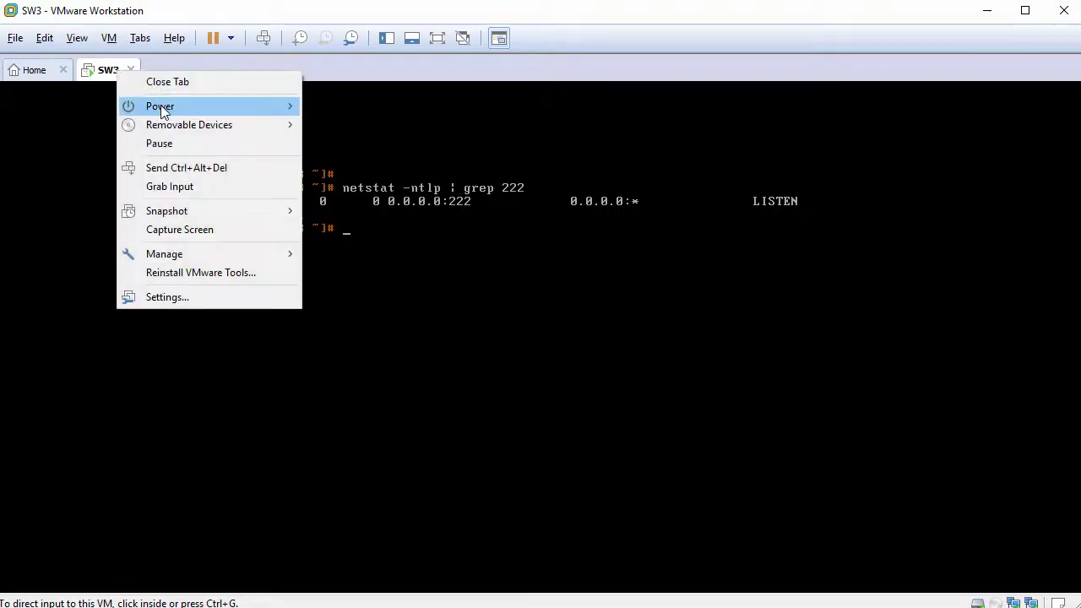
mouse_move(225, 108)
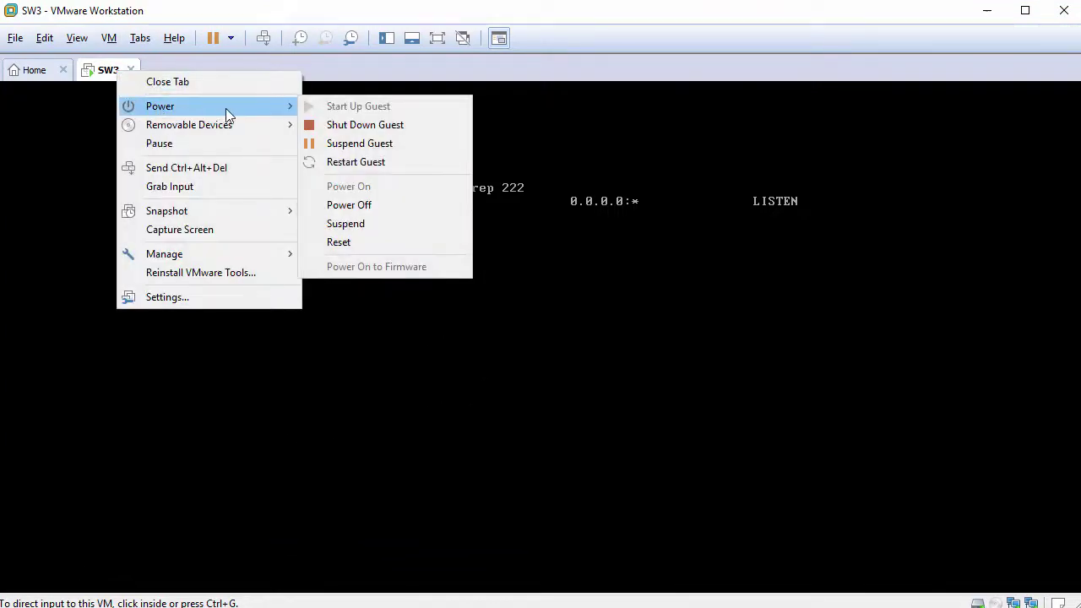
click(377, 161)
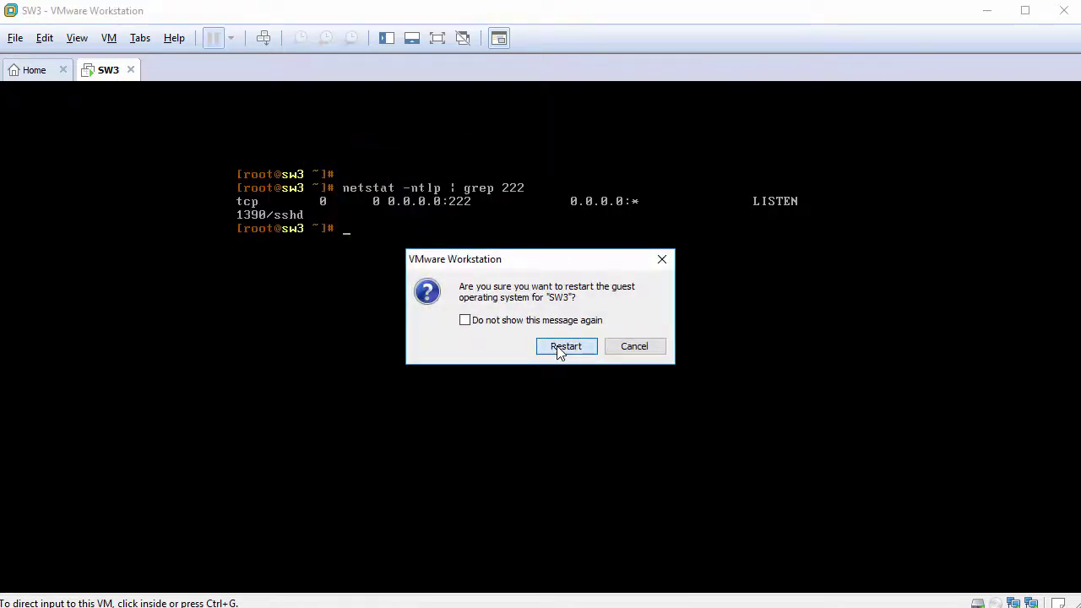
click(564, 347)
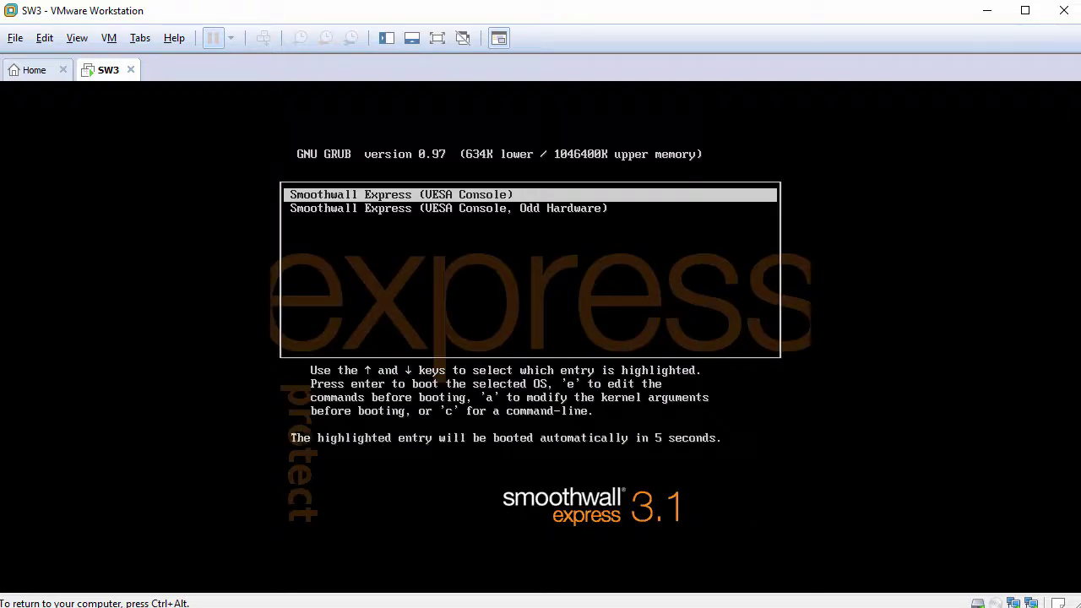
key(Return)
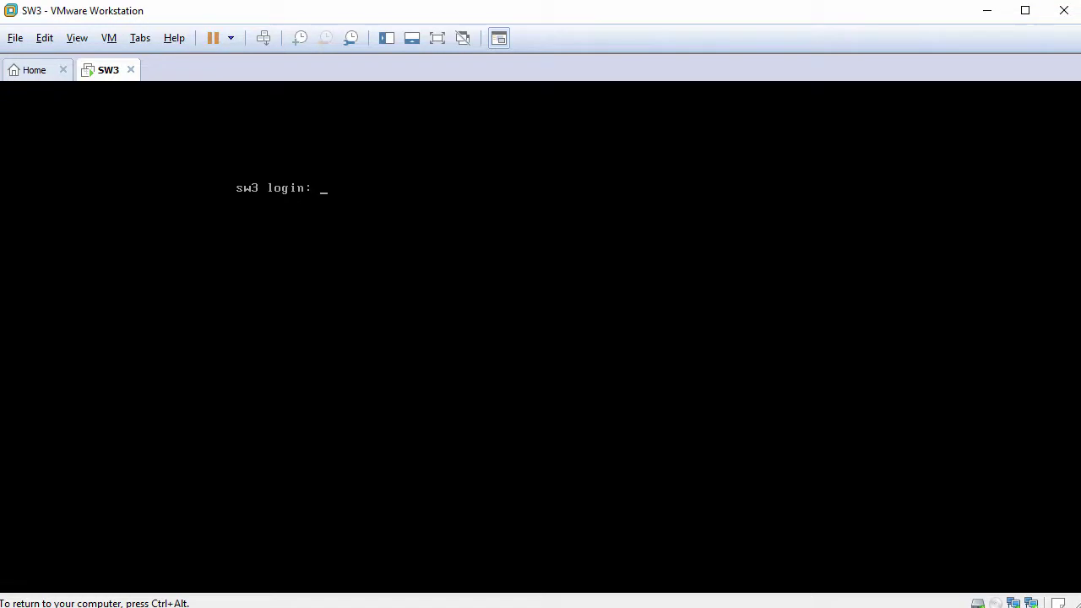
key(ctrl+alt)
key(alt+Tab)
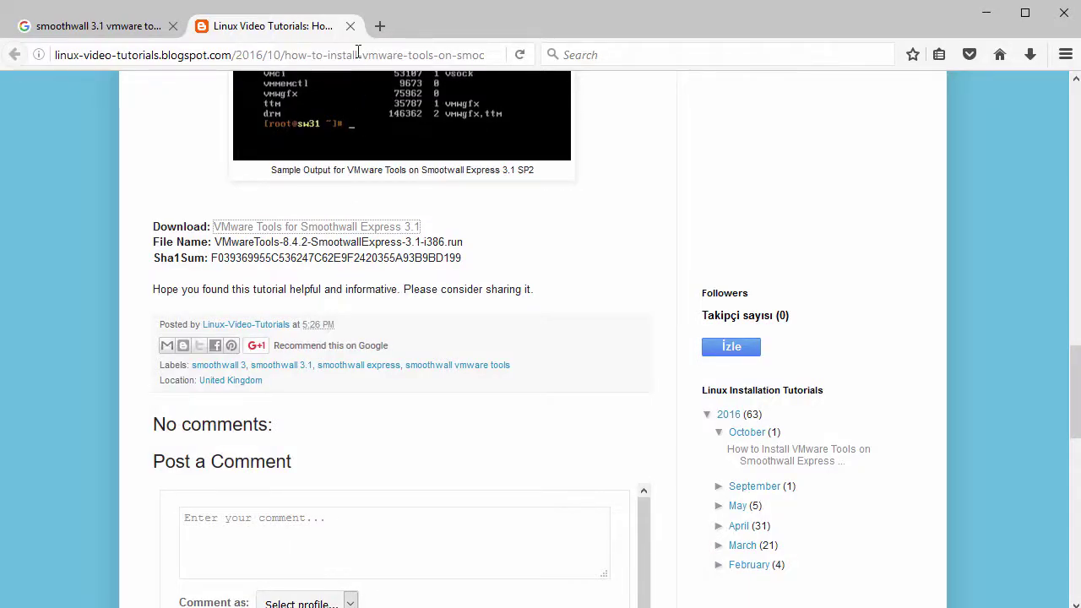
Close the tutorial tab and sign in as admin at 192.168.1.250:81, dismissing the save-login offer
click(350, 27)
click(317, 55)
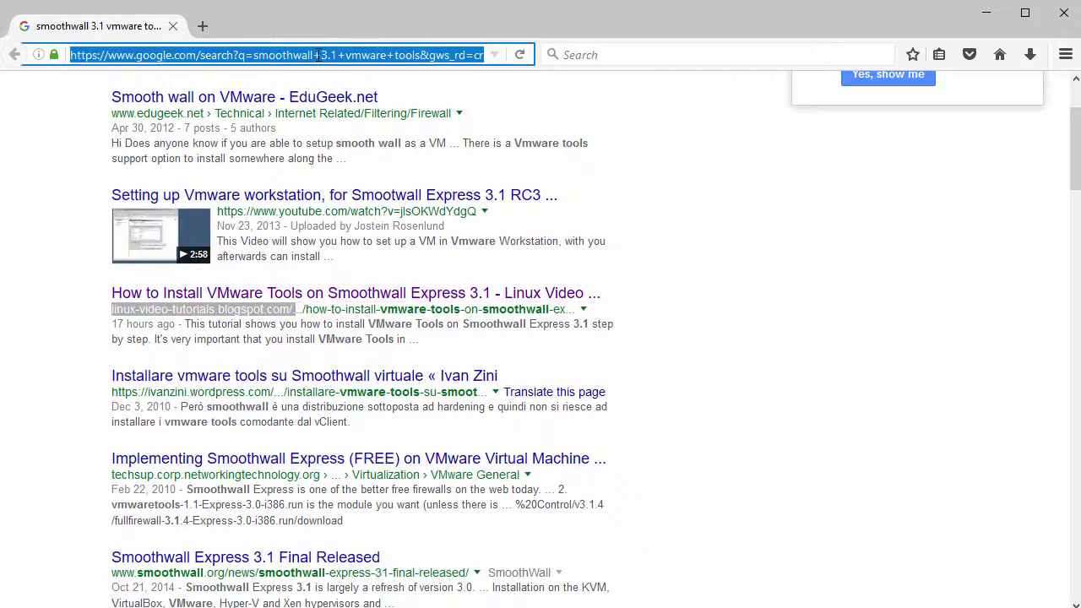
text(192.168.)
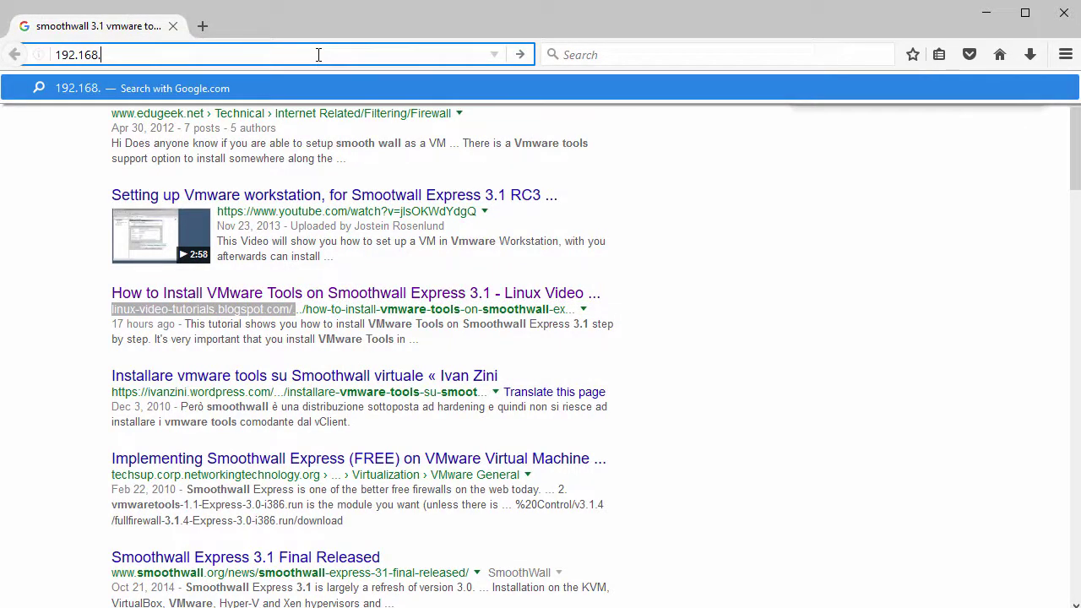
text(1.250:81)
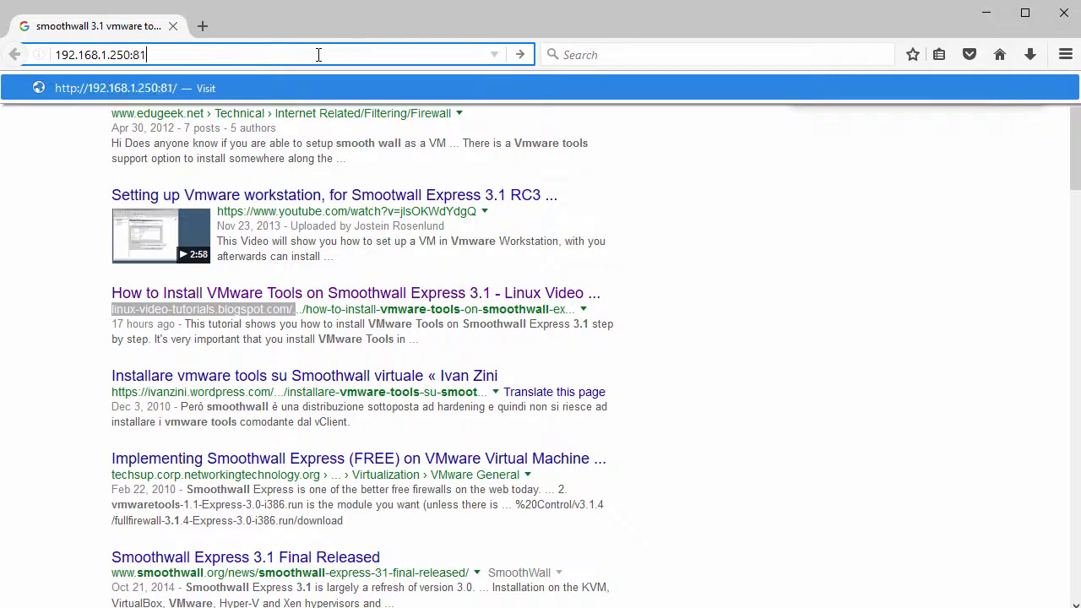
key(Return)
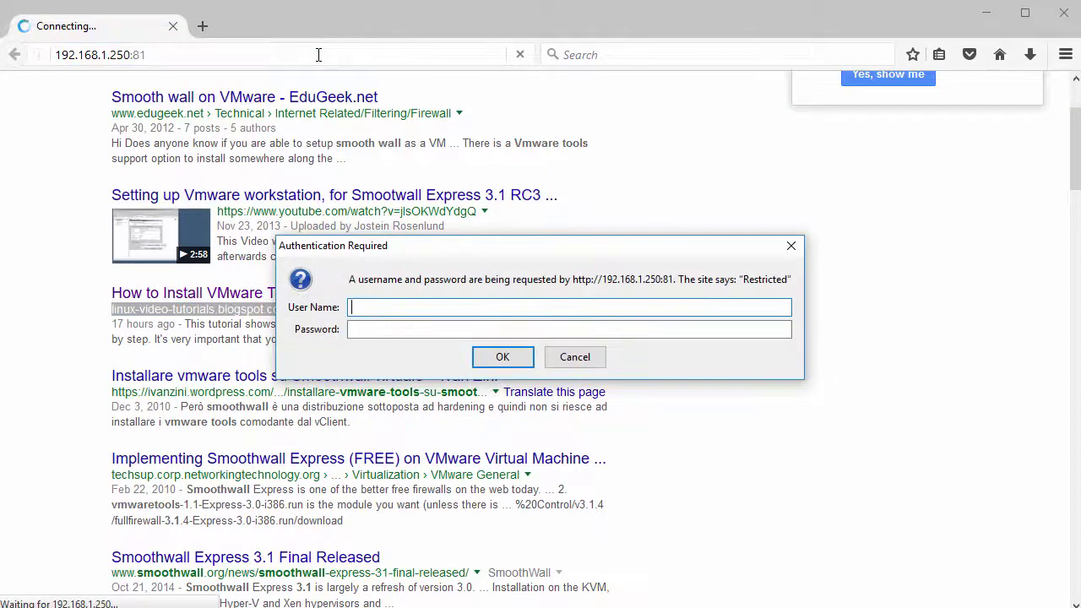
key(Tab)
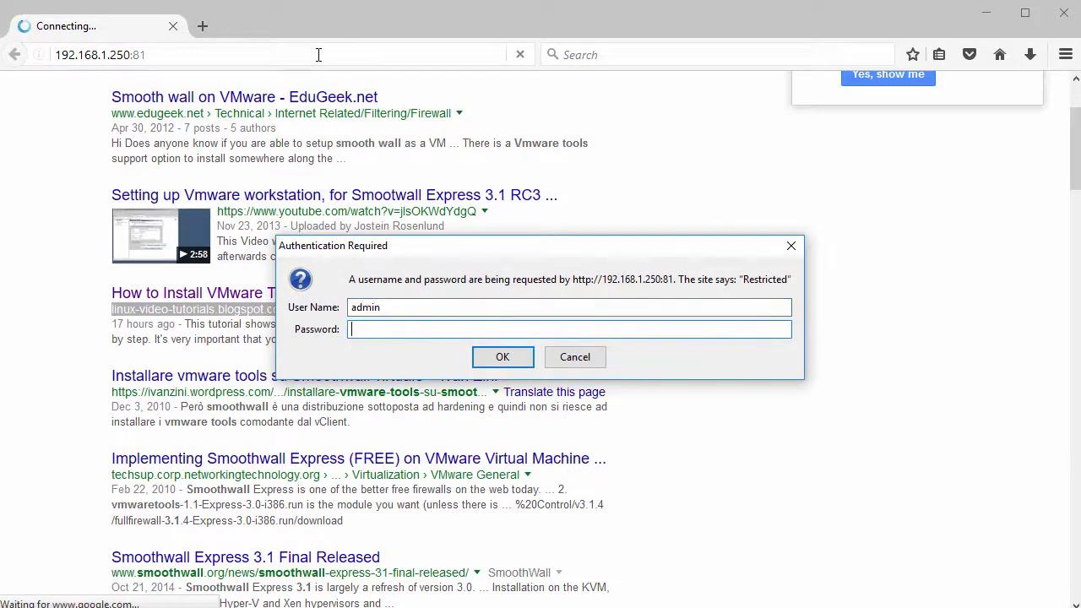
key(Return)
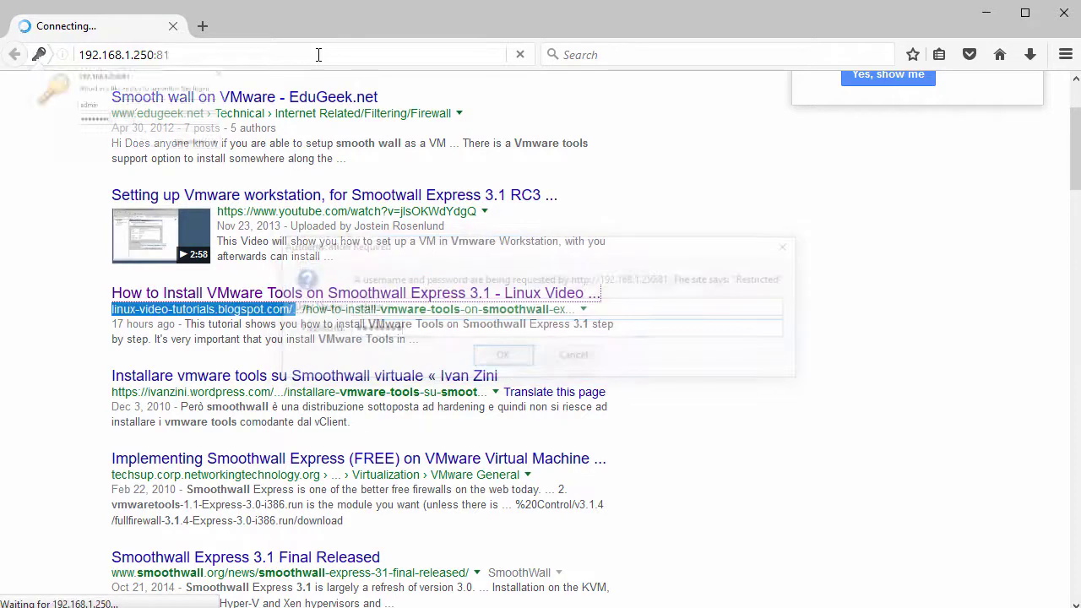
click(325, 81)
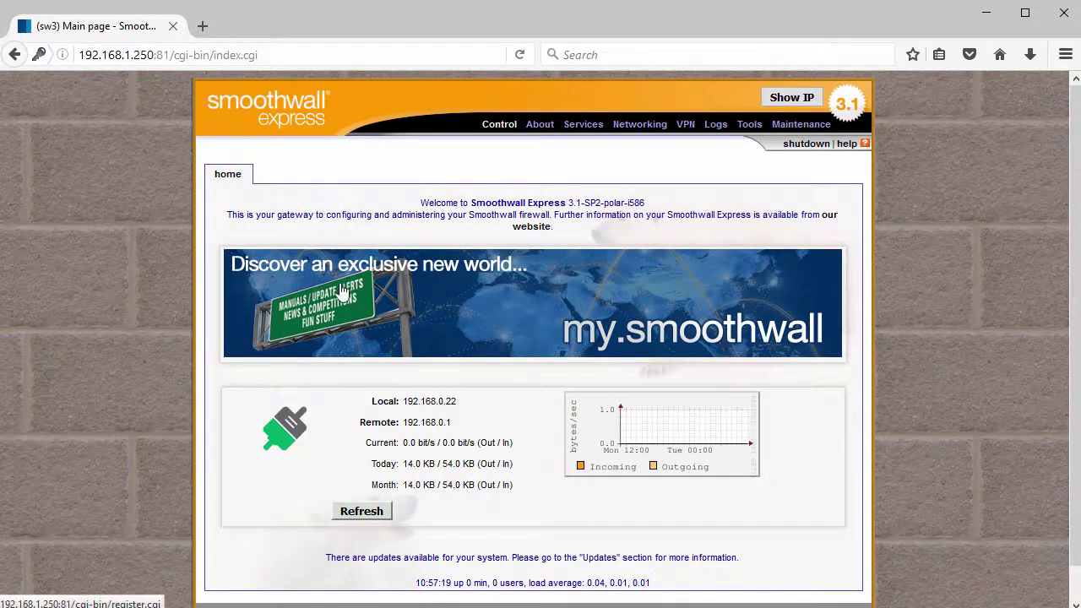
View the About section's service status, traffic graphs, bandwidth bars and traffic monitor pages
scroll(386, 321, down, 1)
scroll(400, 353, up, 1)
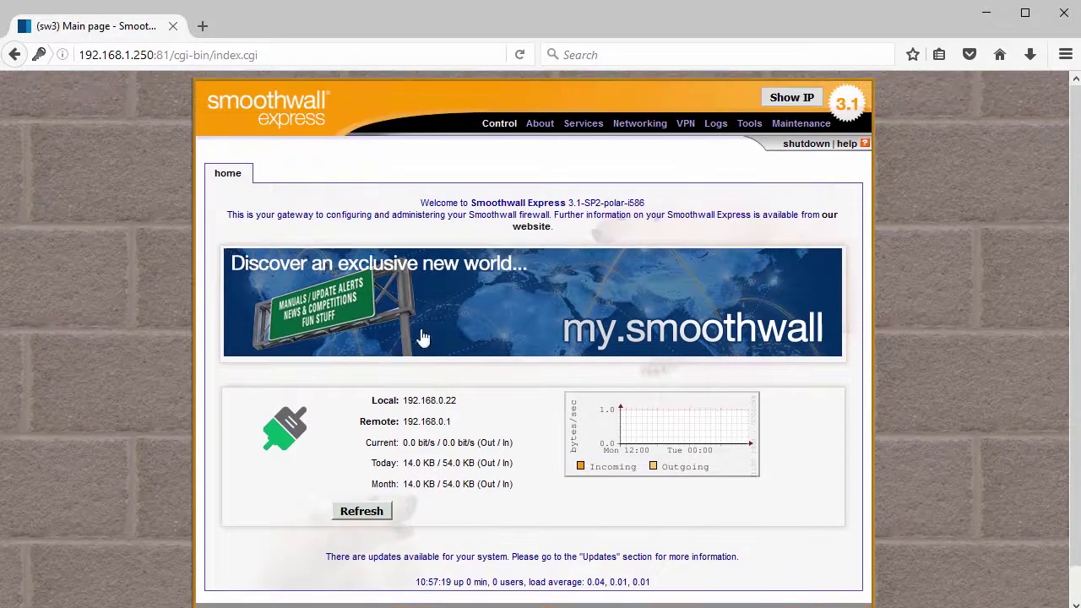
click(535, 126)
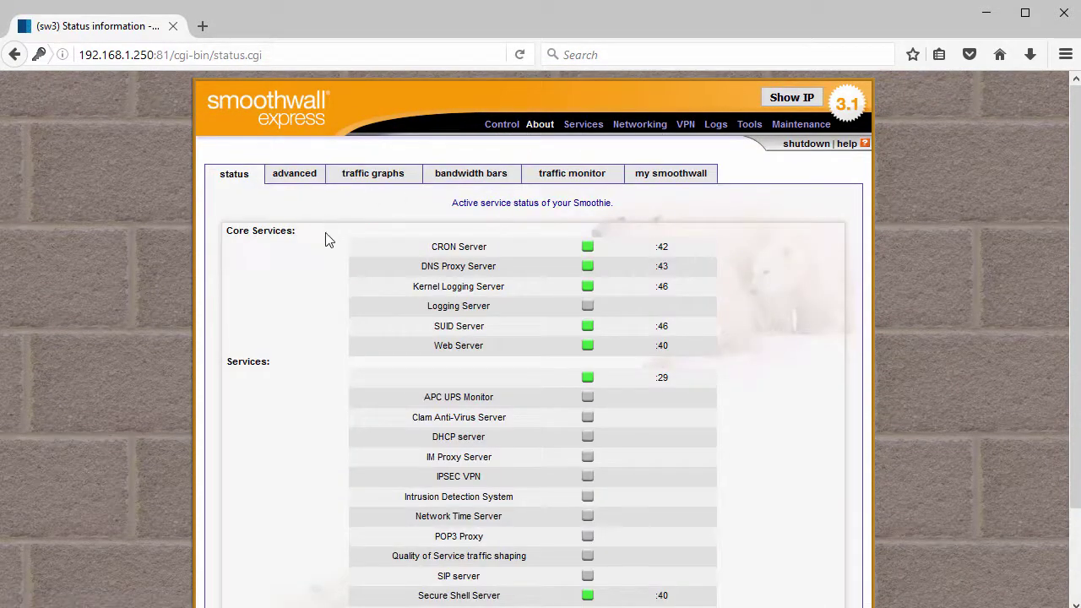
scroll(328, 240, down, 3)
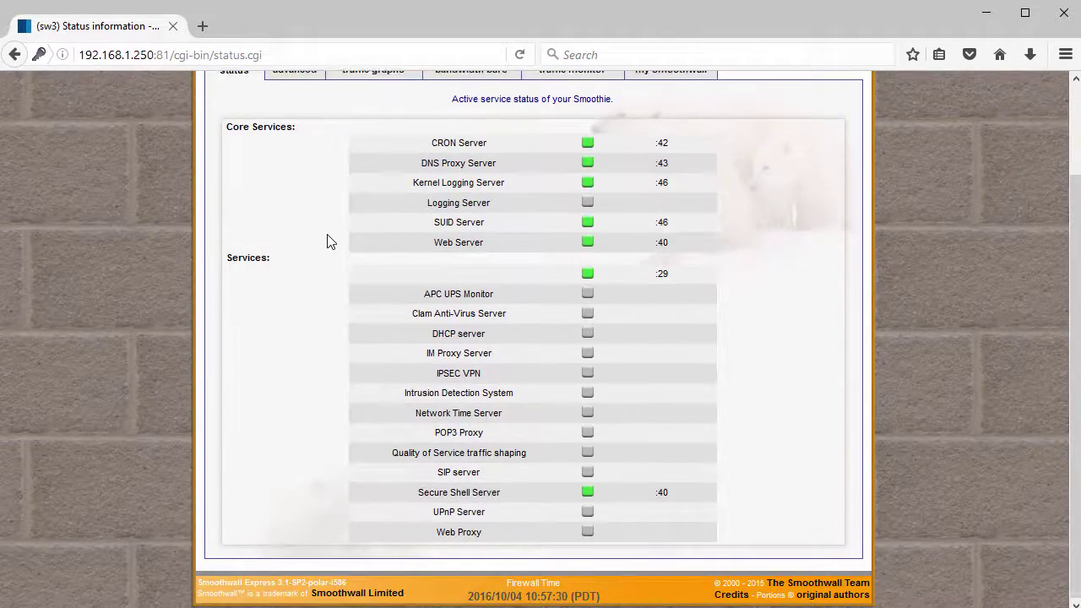
scroll(328, 239, up, 3)
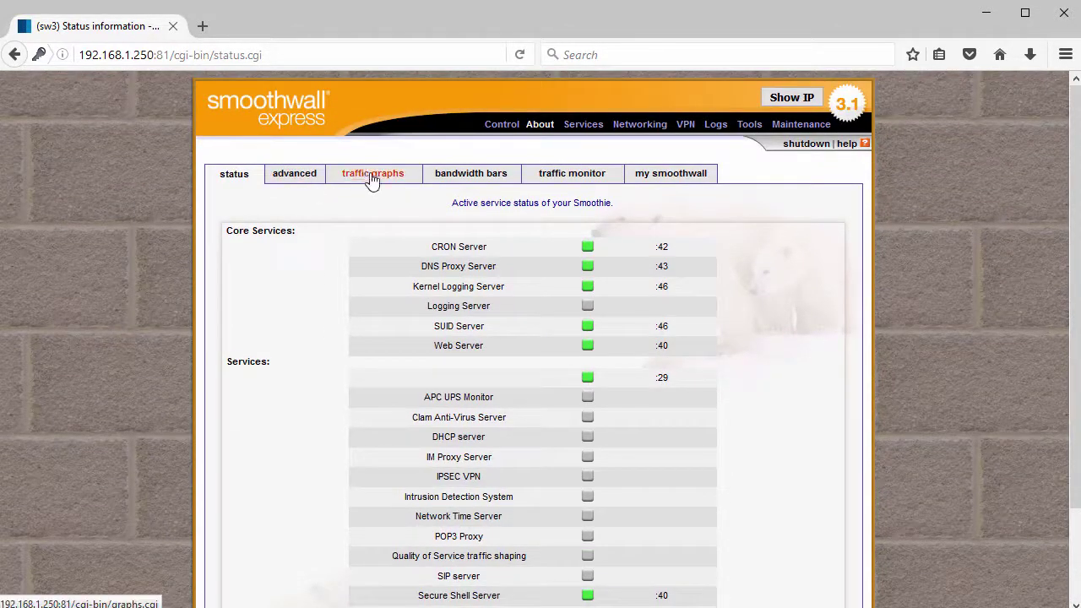
click(374, 177)
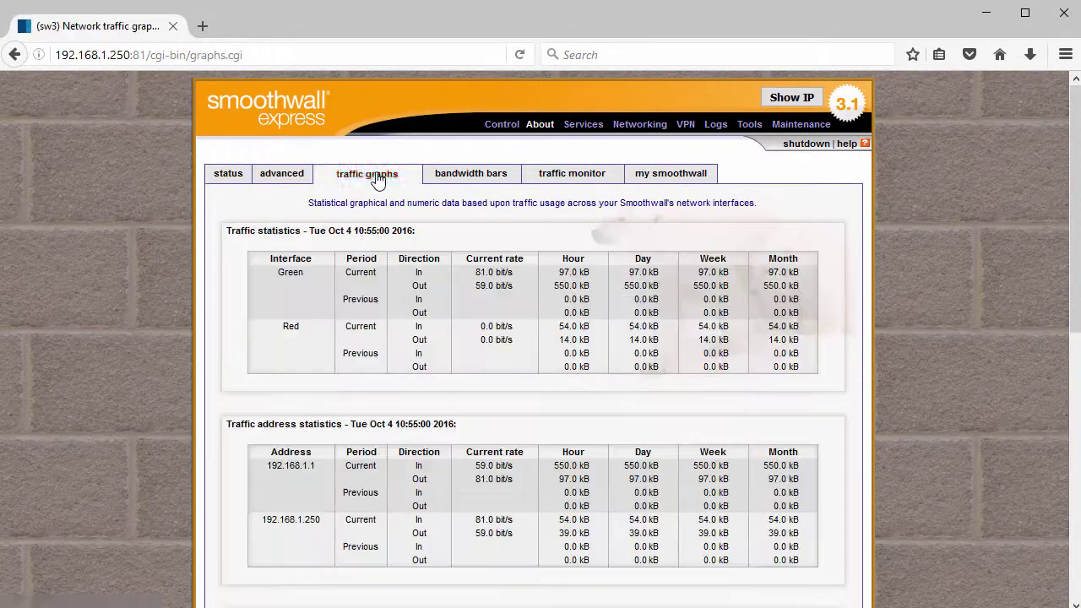
click(470, 179)
click(579, 176)
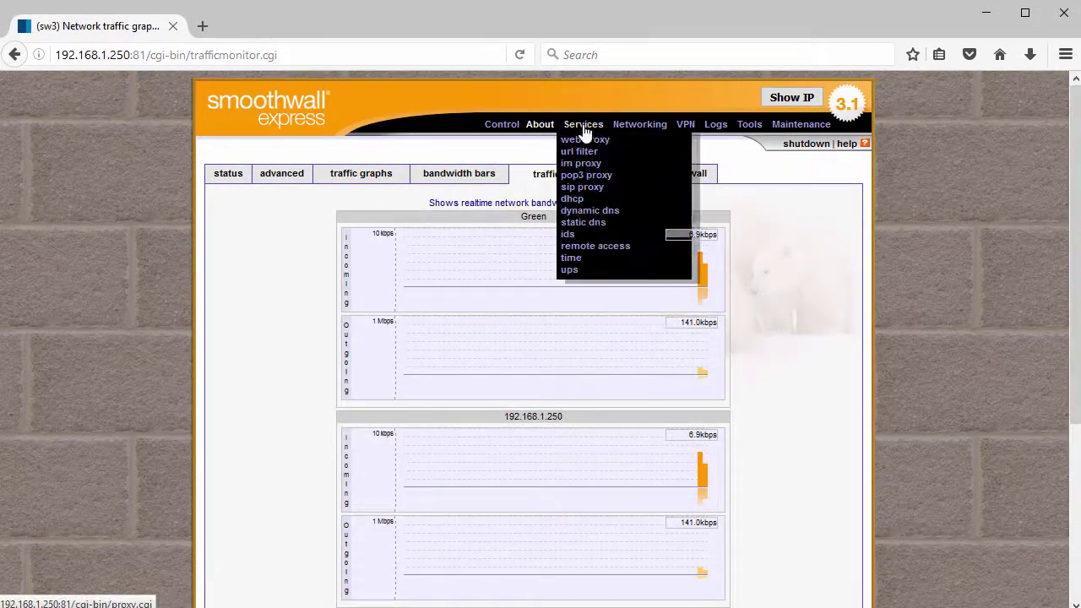
Browse the web proxy, URL filter, IM, POP3 and SIP proxy settings pages
click(584, 137)
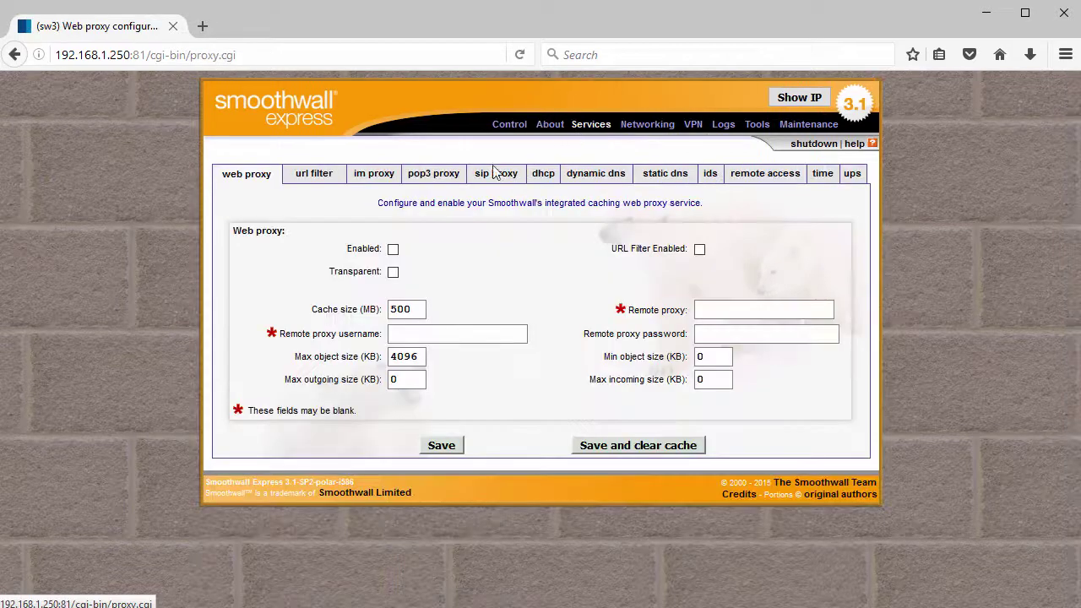
click(326, 179)
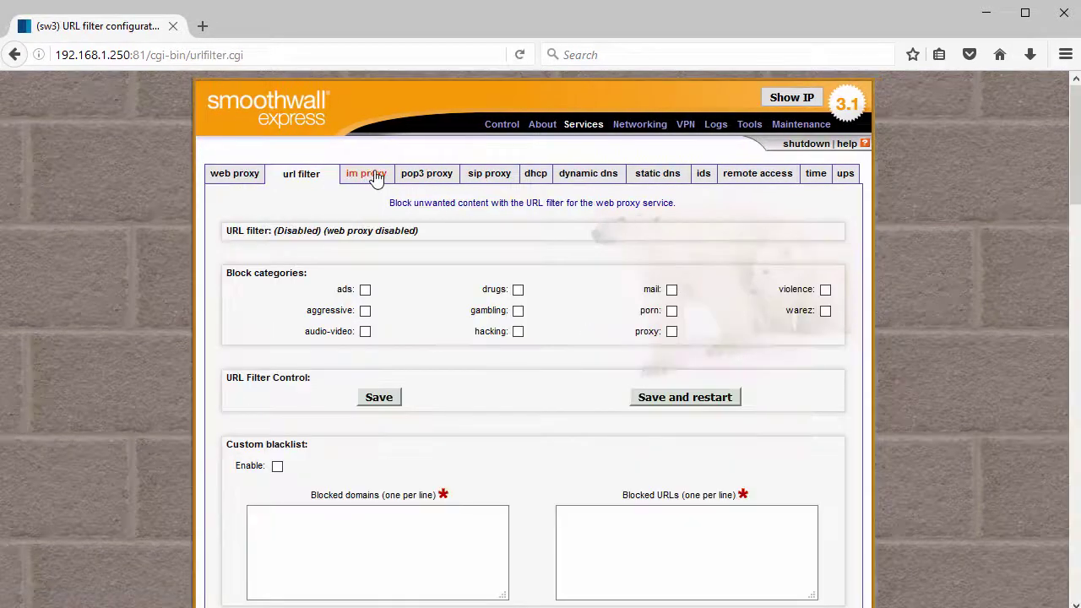
click(376, 177)
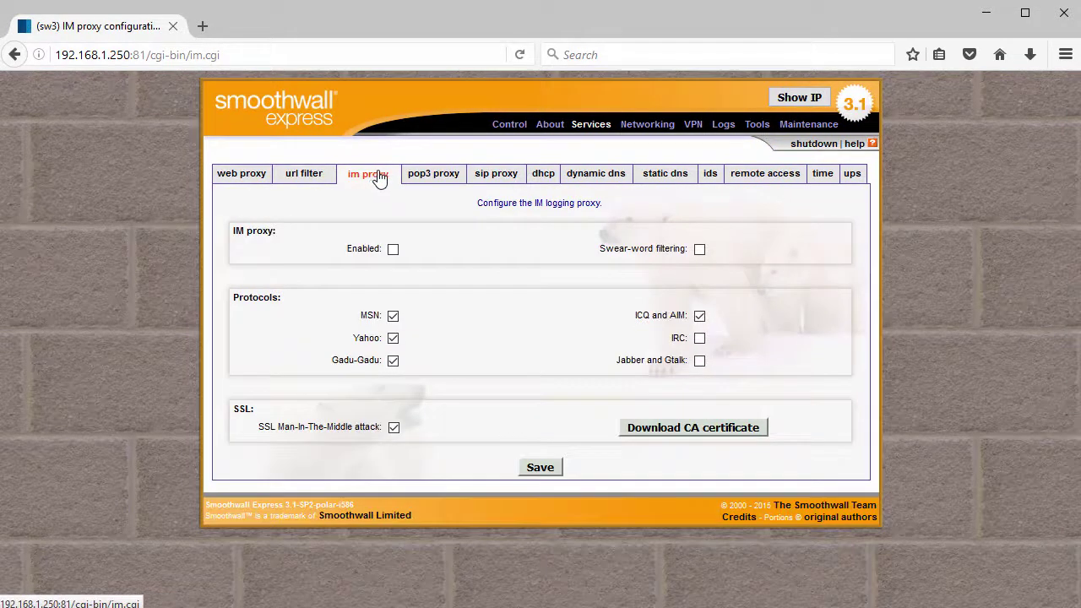
click(433, 175)
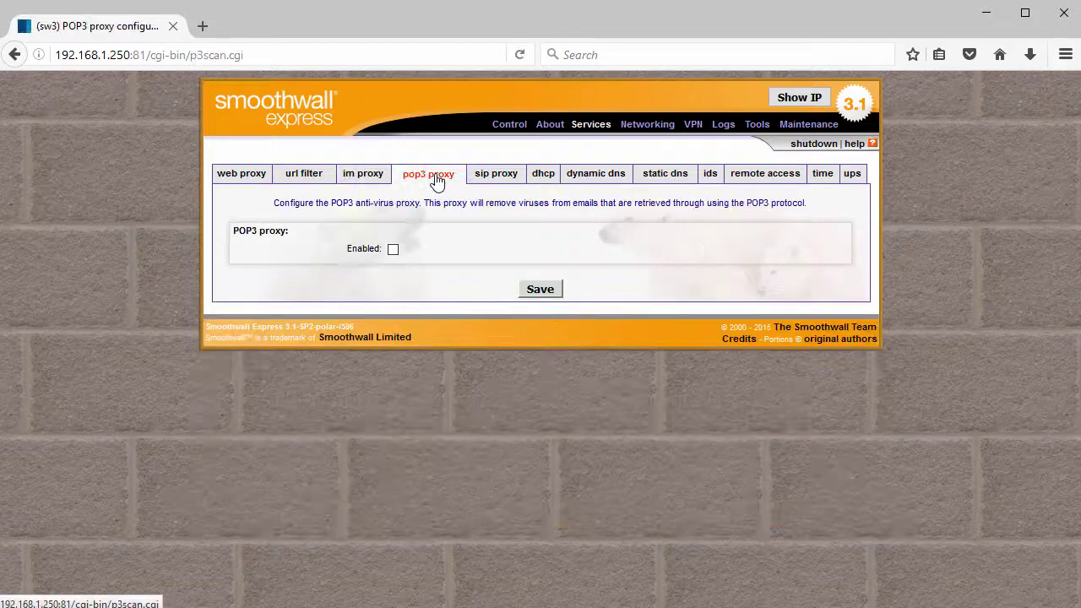
click(496, 178)
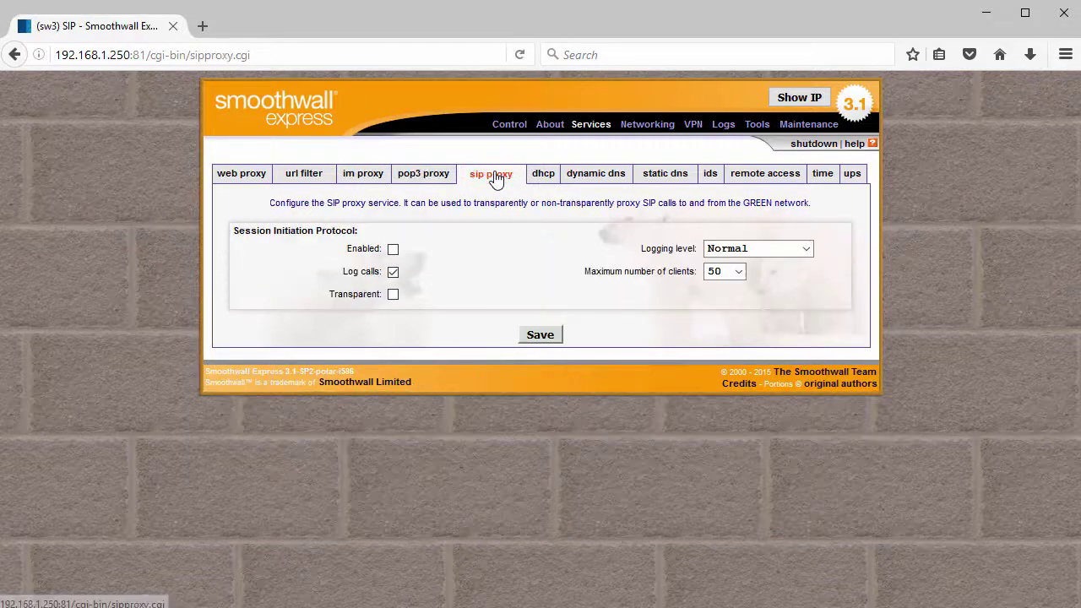
Look over DHCP, dynamic DNS, intrusion detection, remote access and time pages, then incoming port forwarding
click(539, 180)
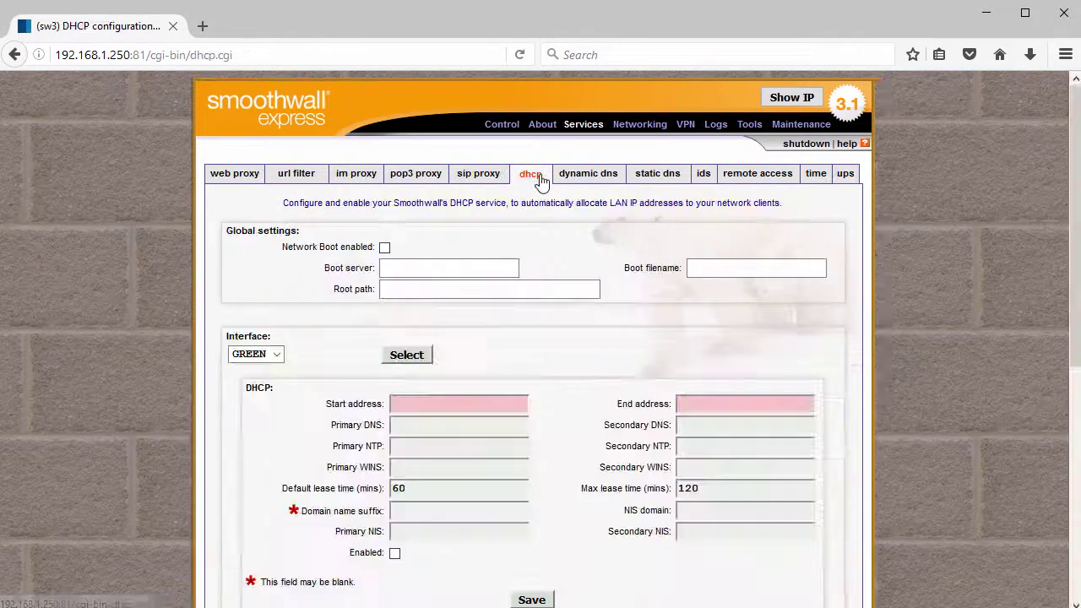
click(583, 183)
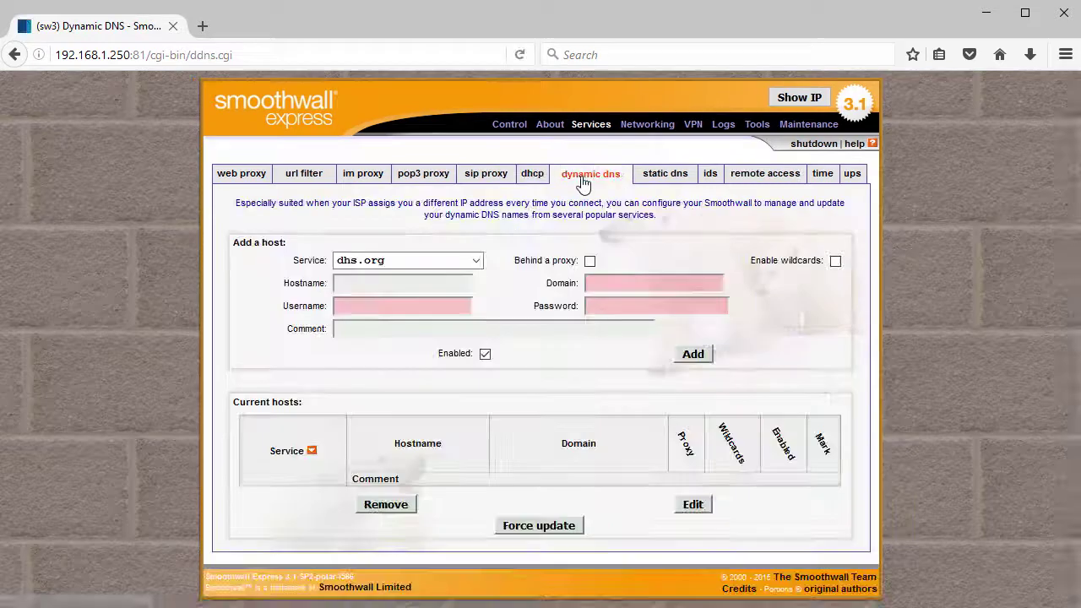
click(713, 178)
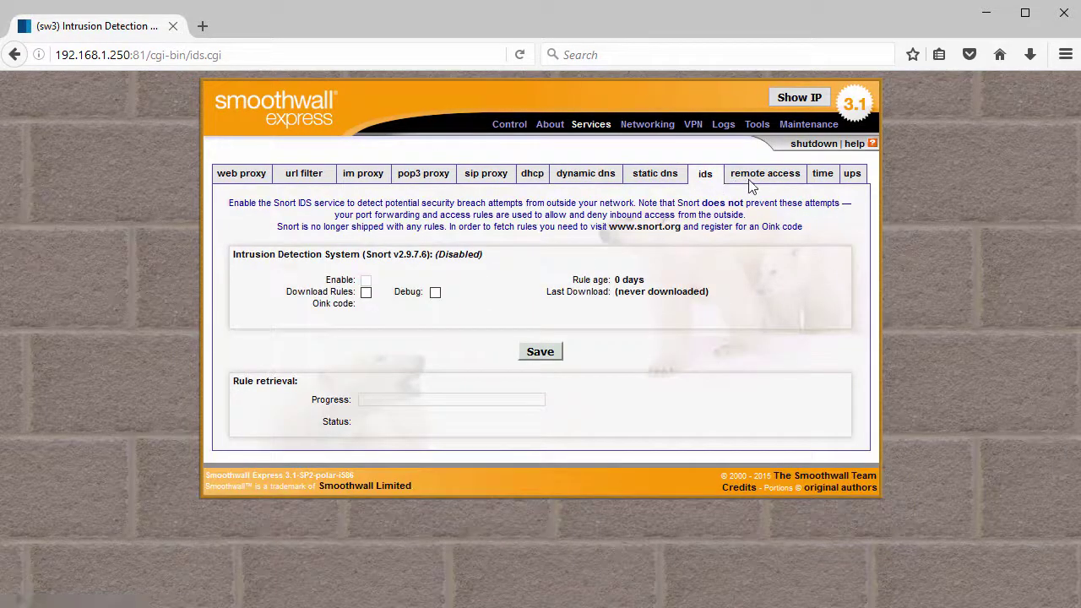
click(760, 179)
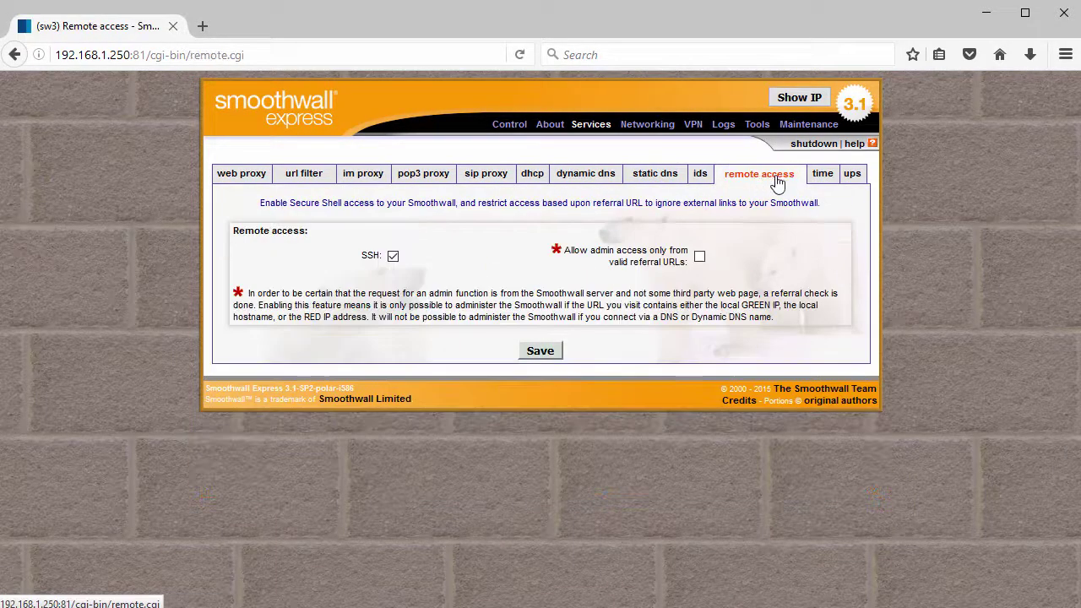
click(816, 179)
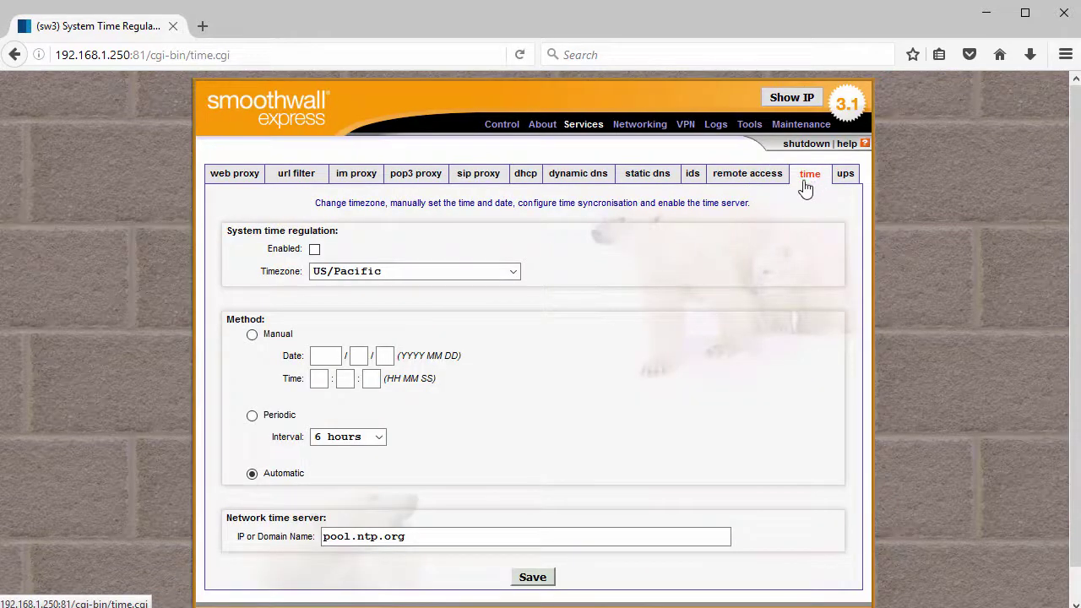
click(650, 135)
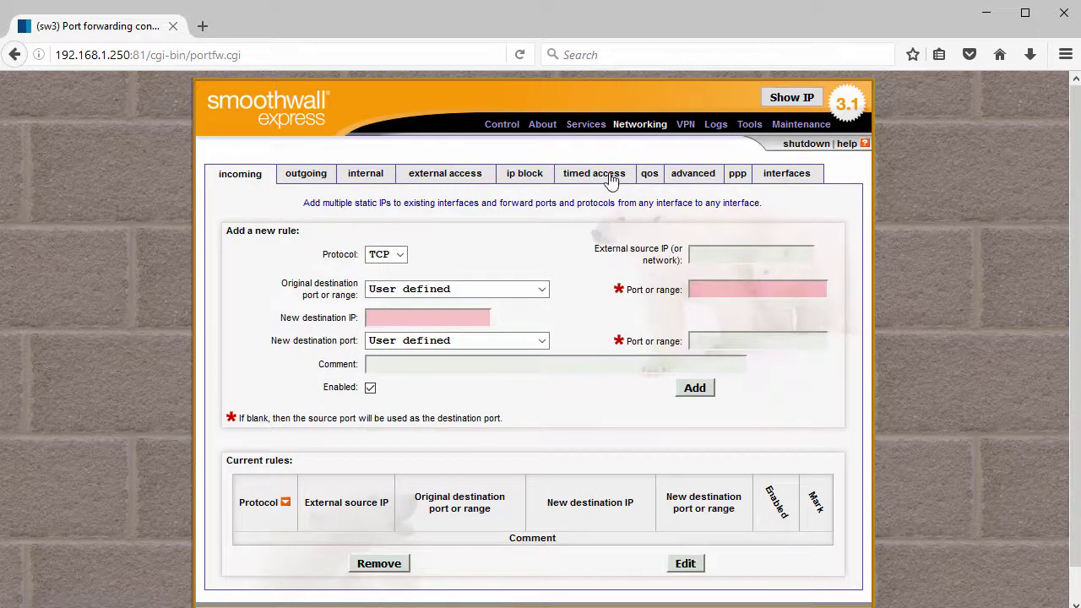
View the outgoing, internal and interfaces networking pages
scroll(611, 218, down, 2)
scroll(611, 218, up, 2)
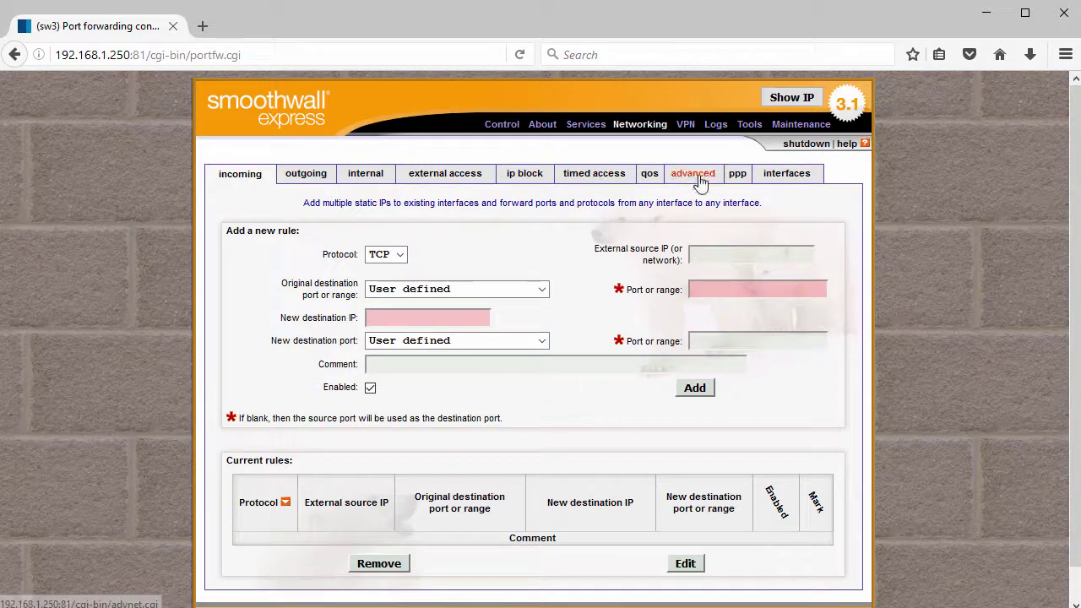
click(298, 178)
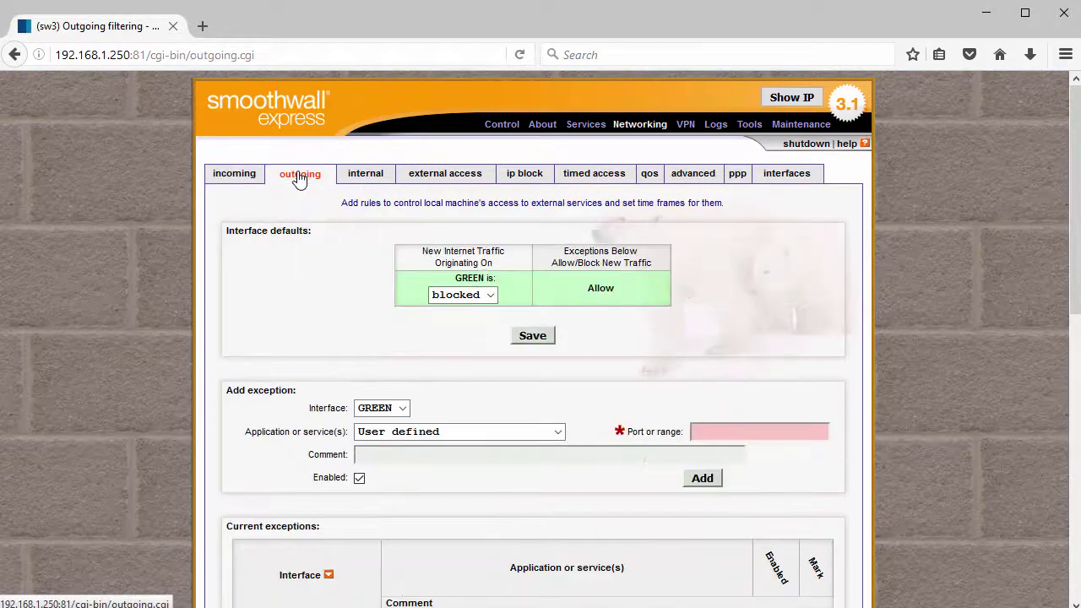
click(363, 174)
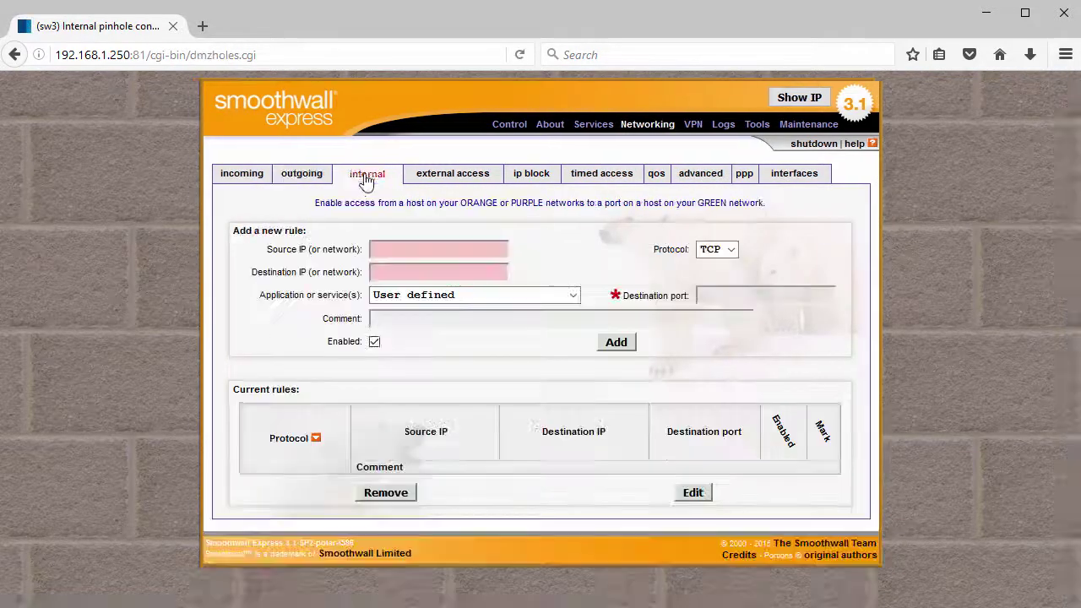
click(807, 175)
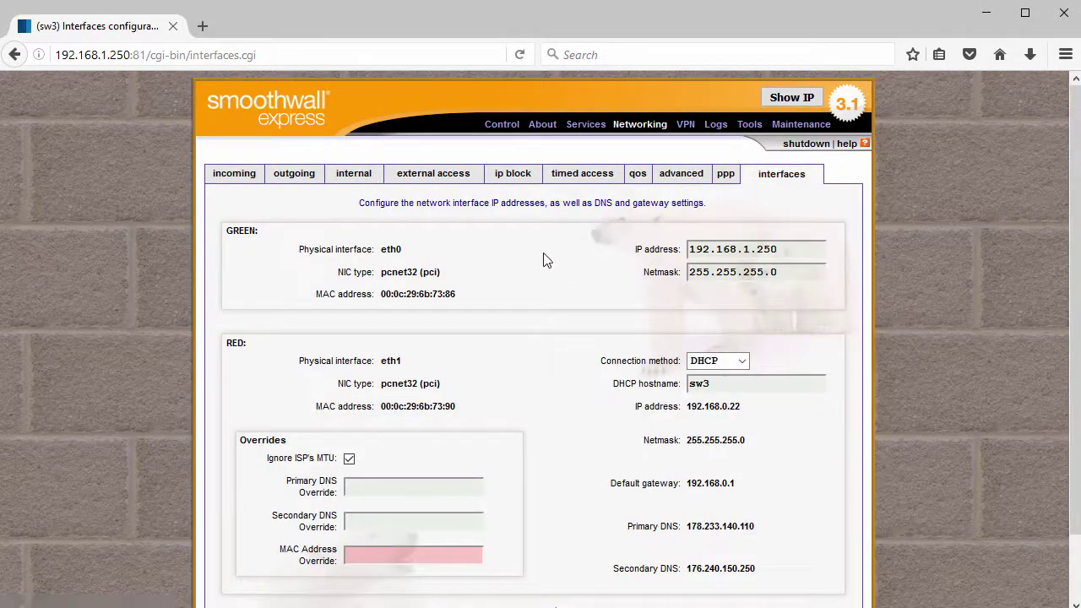
Open the VPN page and its connections settings, then the system log viewer
scroll(545, 262, down, 2)
scroll(546, 264, up, 2)
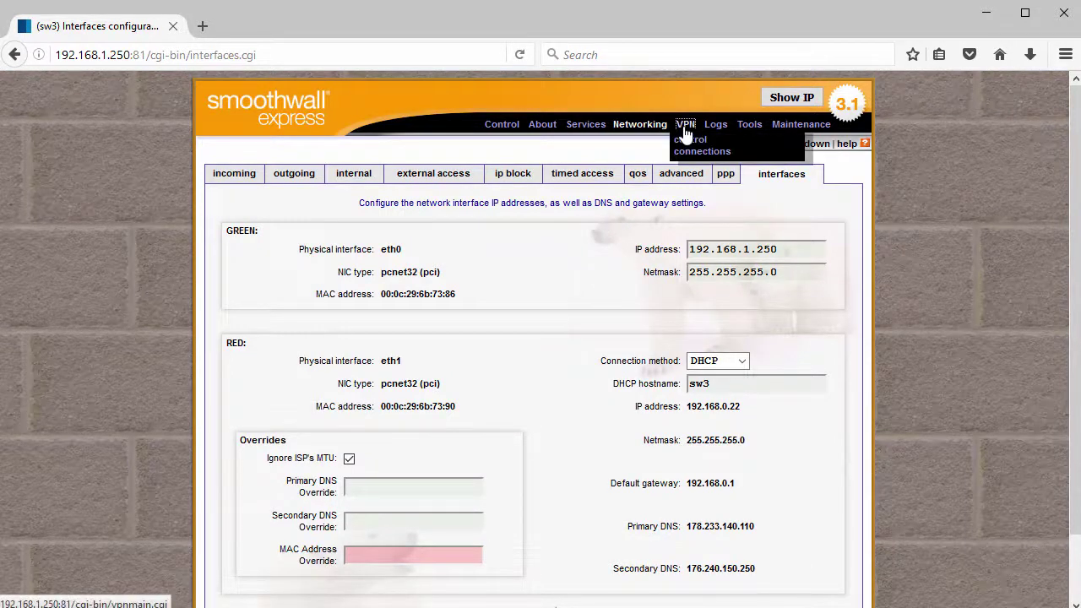
click(685, 135)
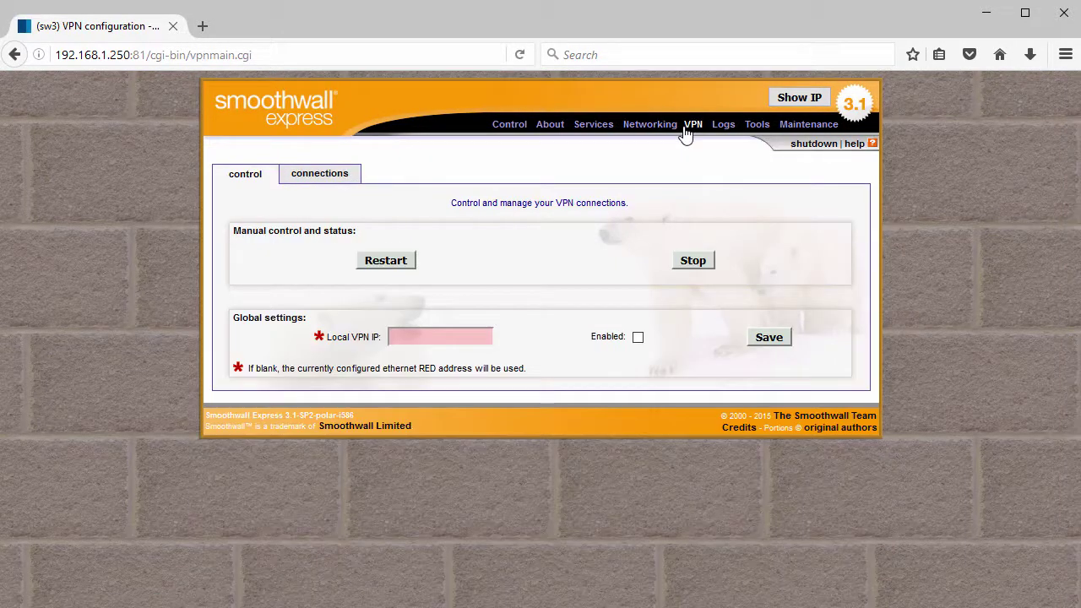
click(328, 179)
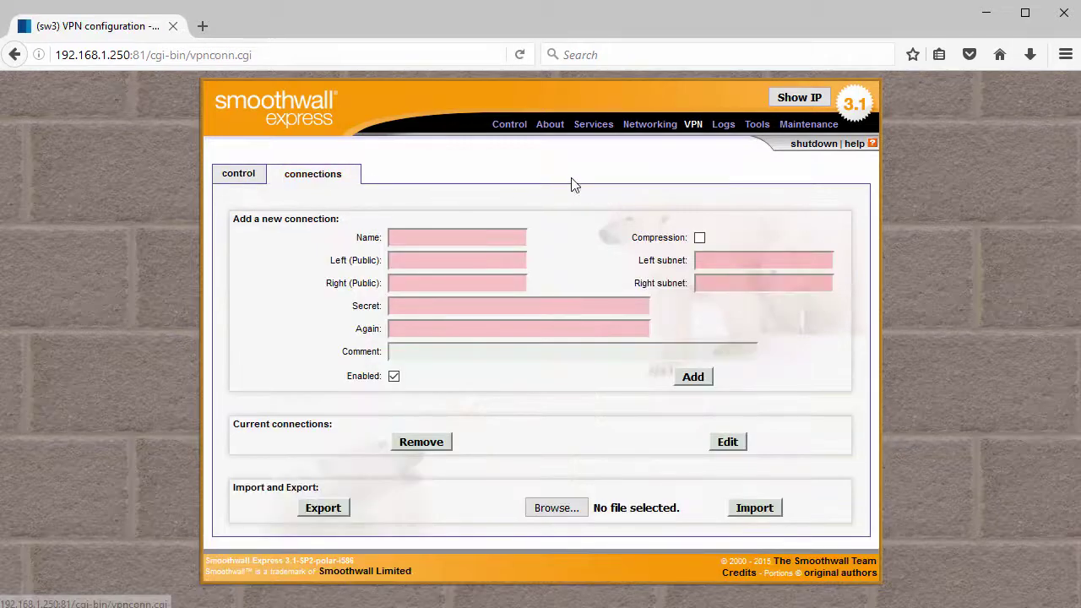
click(724, 135)
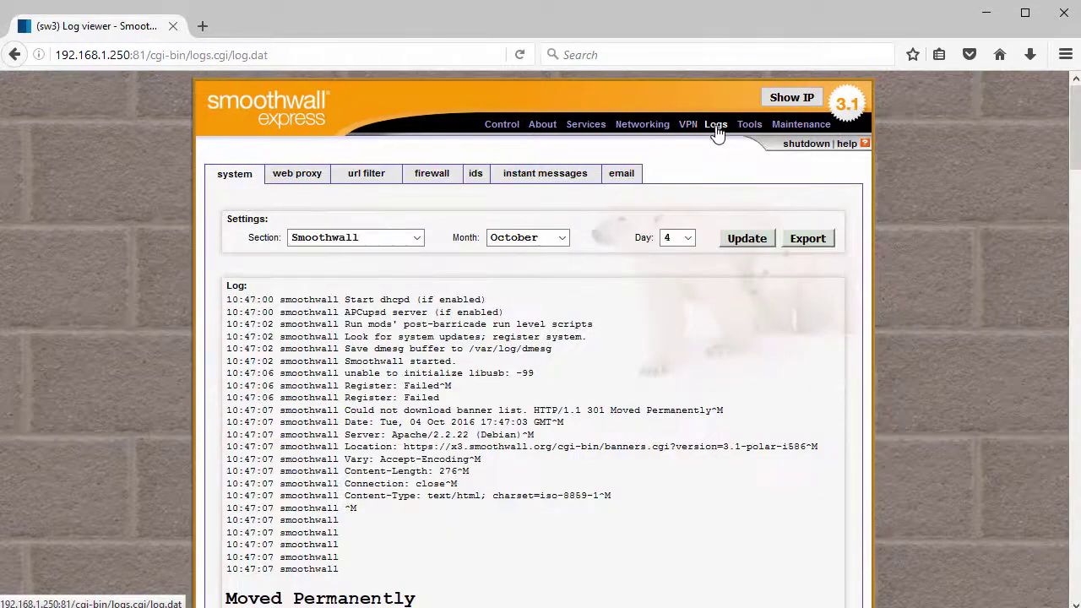
View the web proxy and URL filter logs
scroll(465, 237, down, 5)
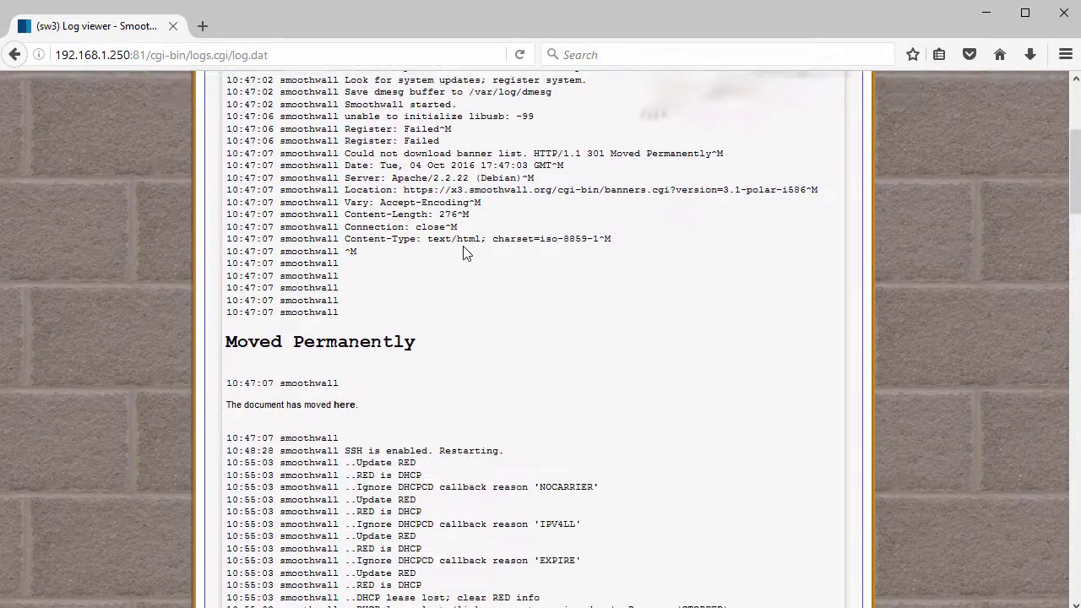
scroll(463, 247, up, 5)
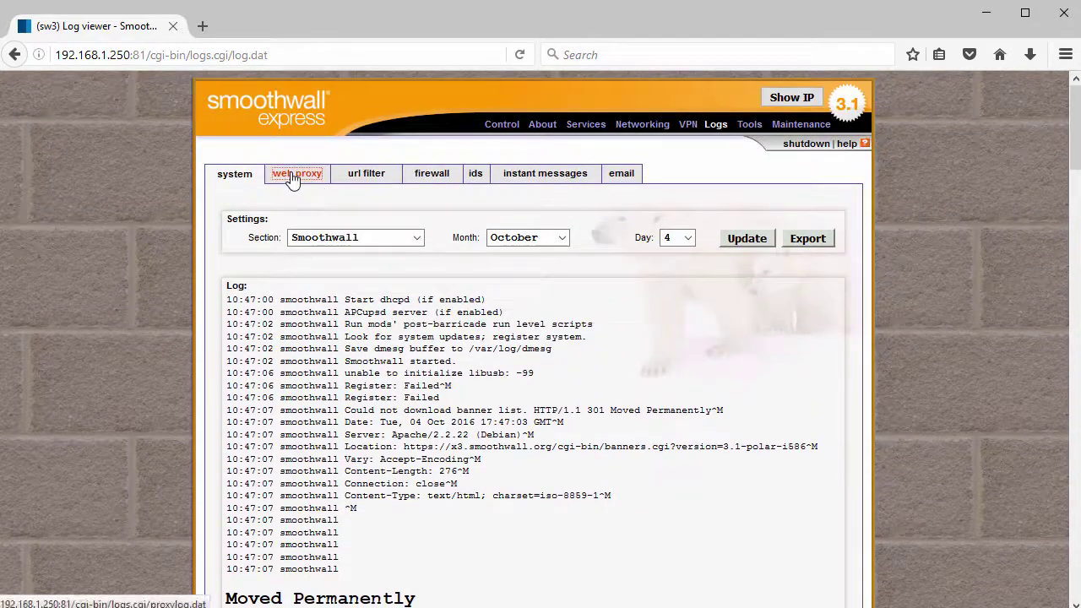
click(295, 174)
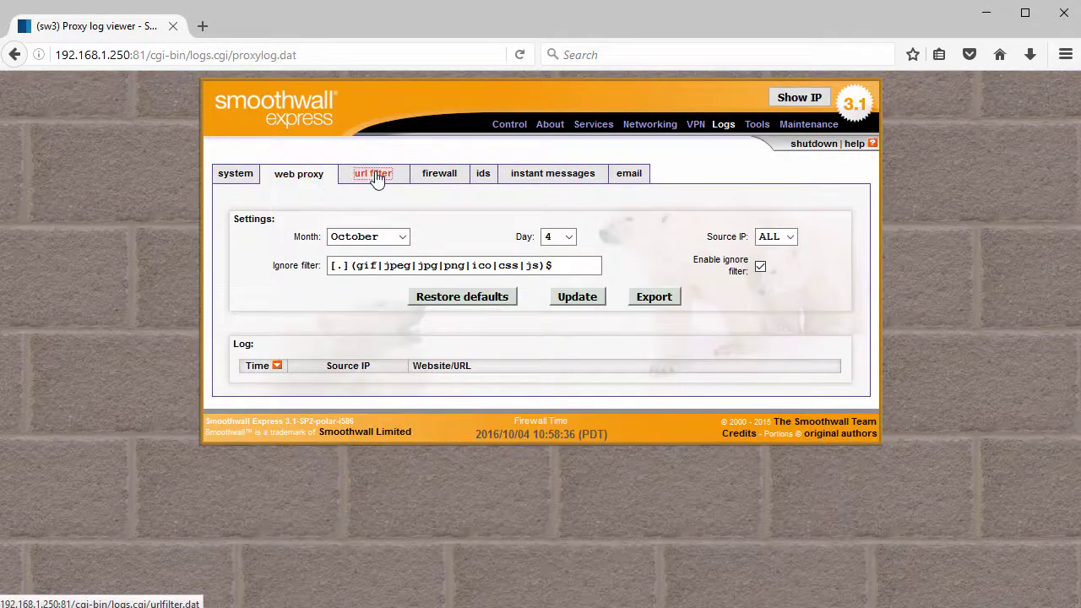
click(377, 175)
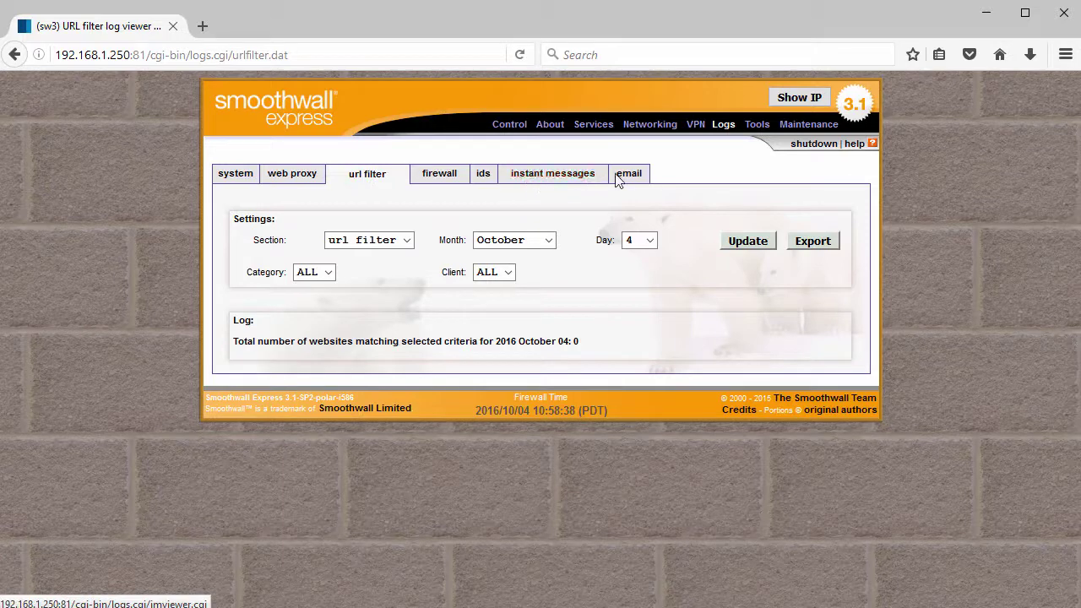
Browse the ip information, ip tools, shell and smoothinfo pages, then the Maintenance updates list
click(760, 136)
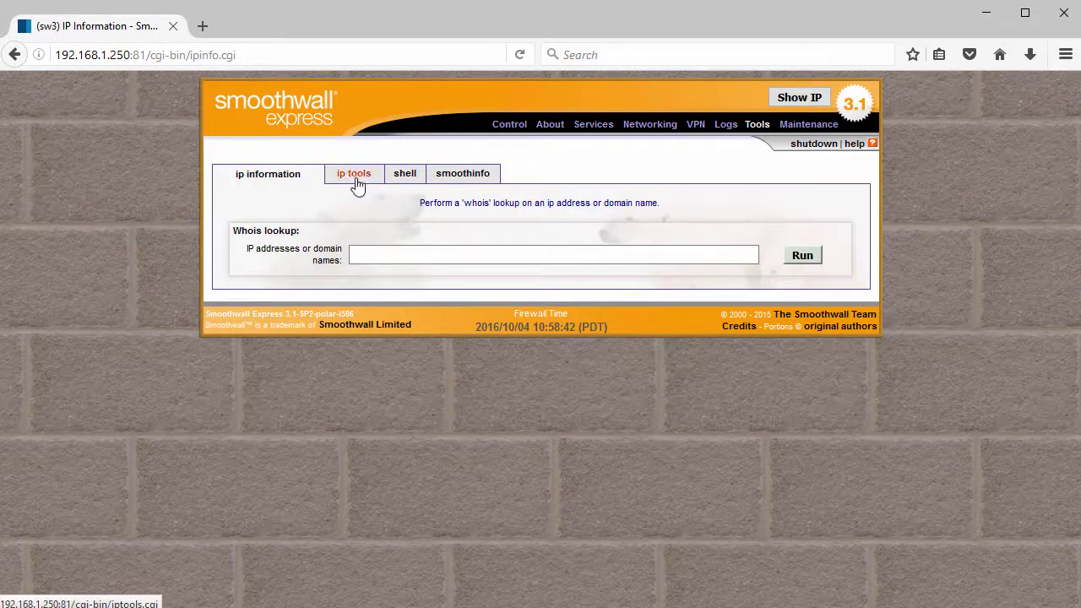
click(363, 184)
click(407, 186)
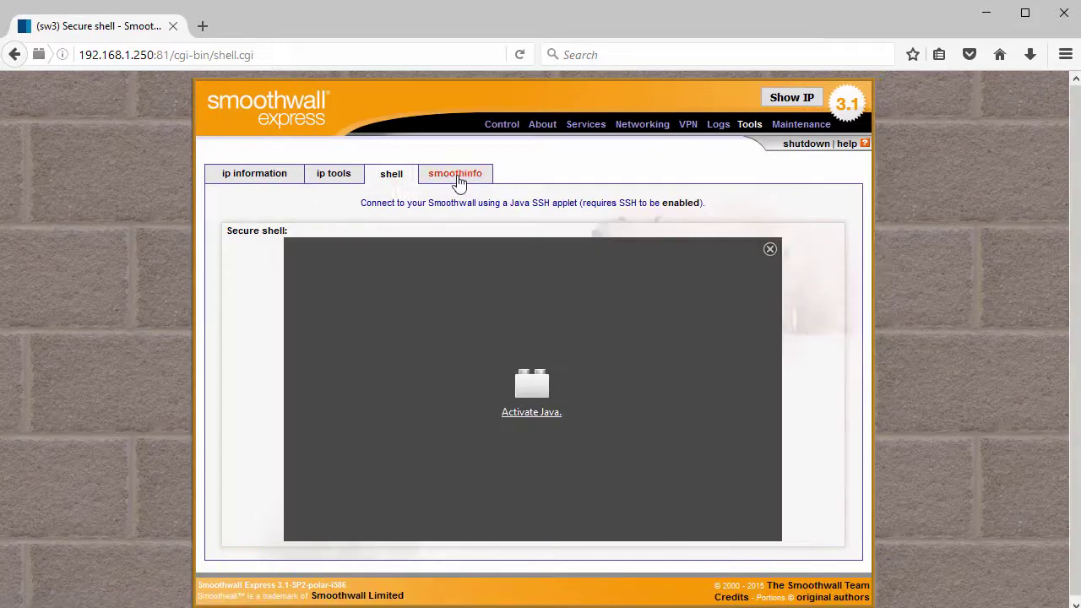
click(458, 180)
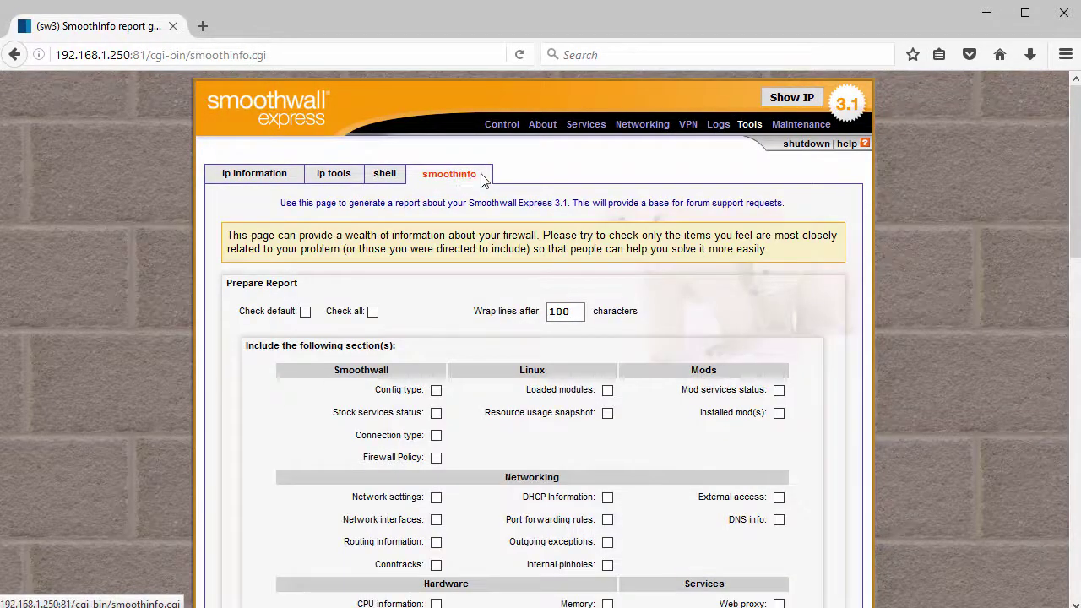
click(799, 138)
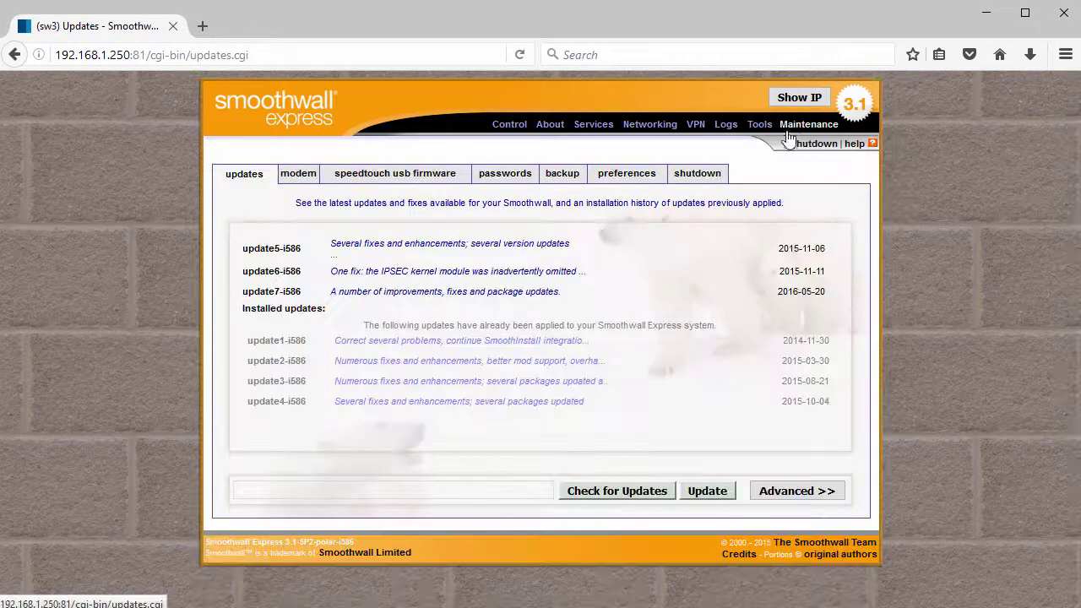
Check the server for new updates, view the shutdown options, and return to the Control home page
click(245, 184)
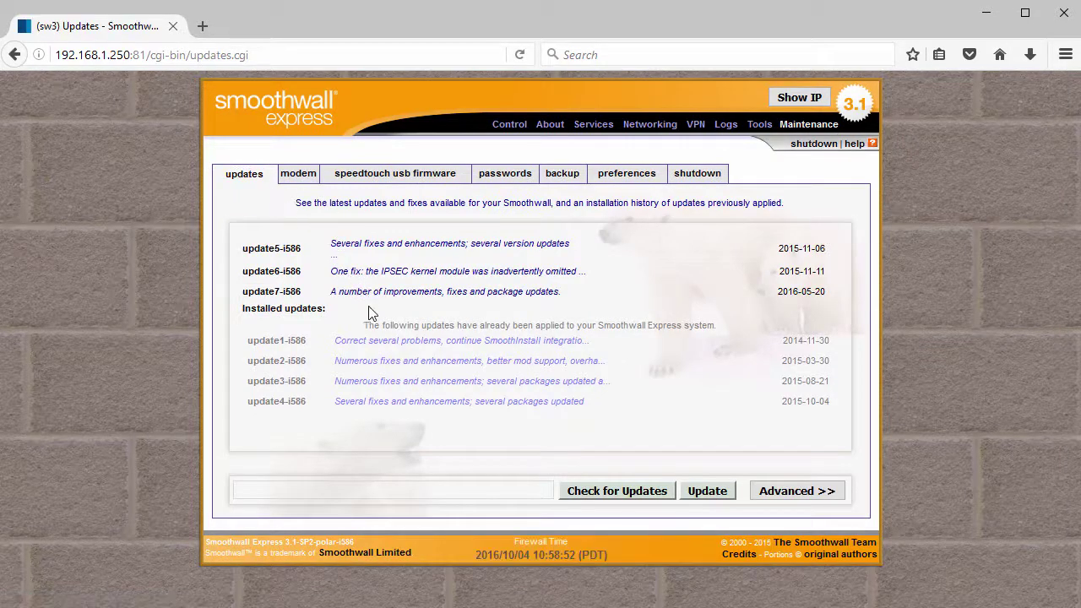
click(617, 492)
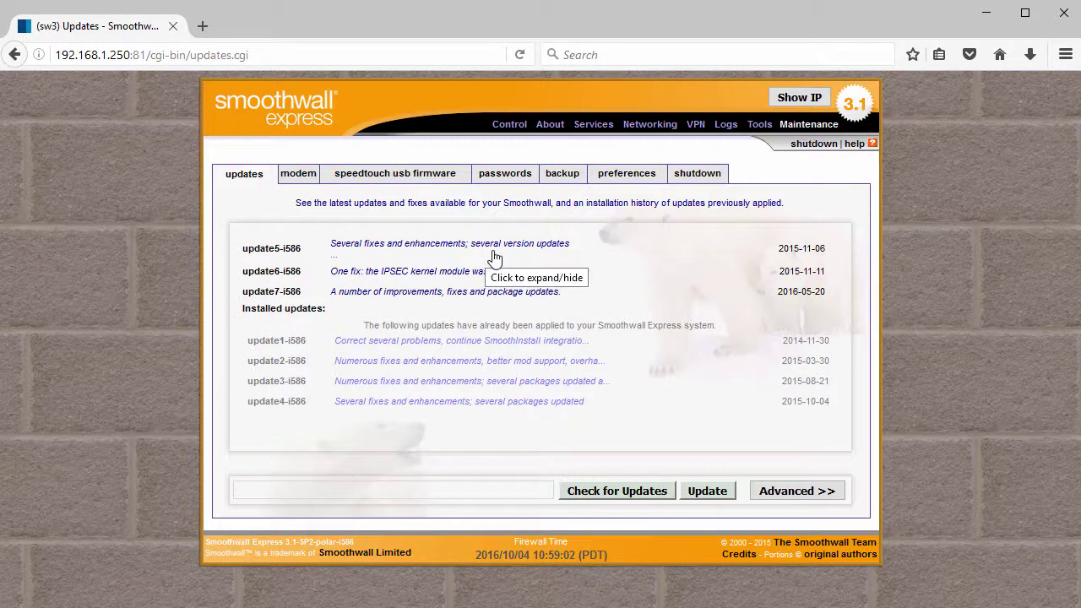
click(694, 177)
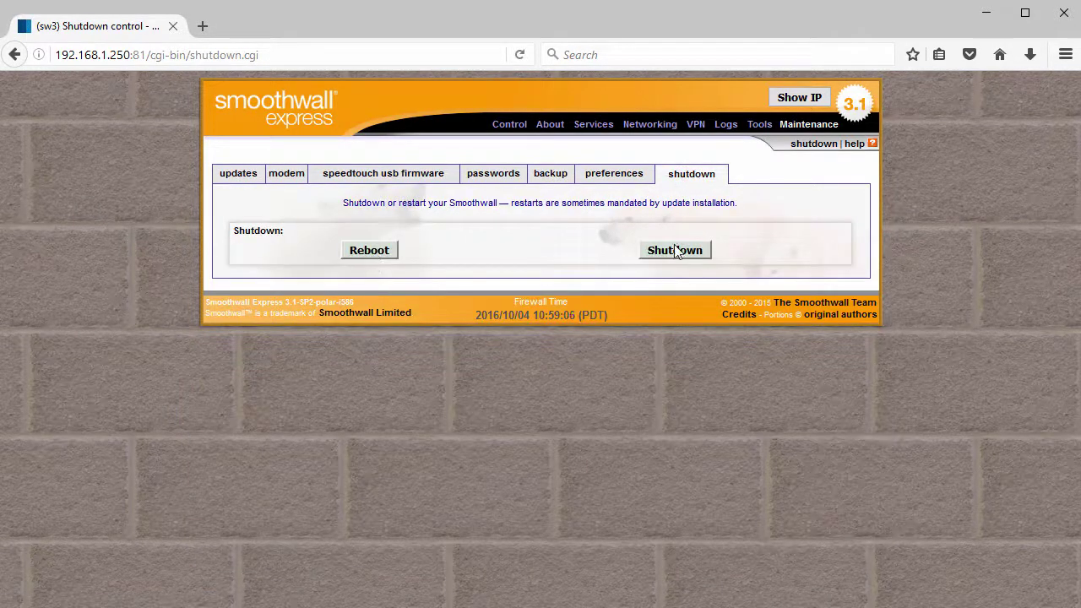
click(512, 128)
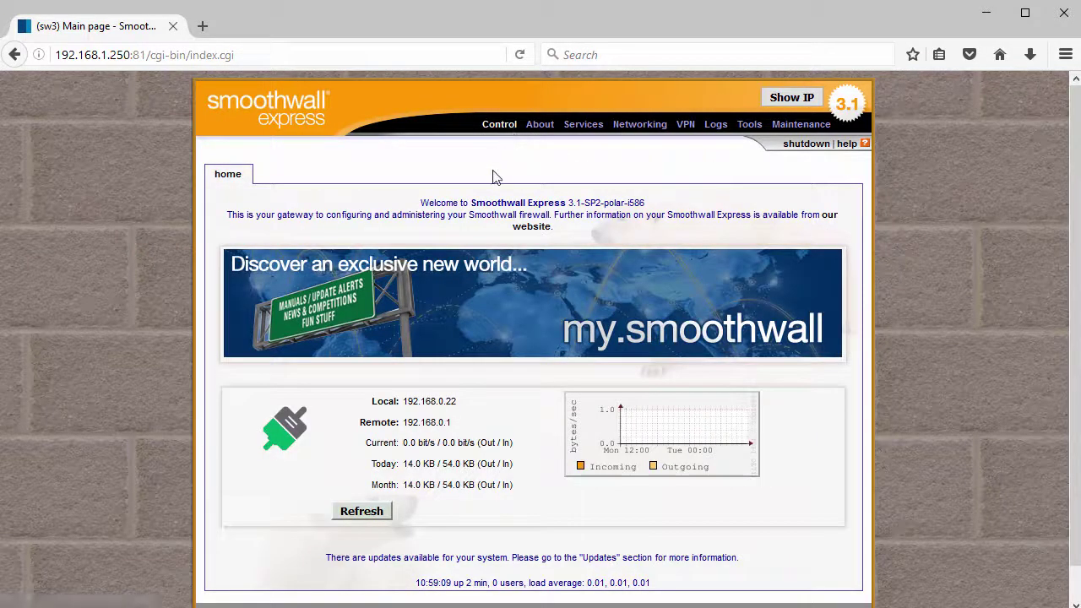